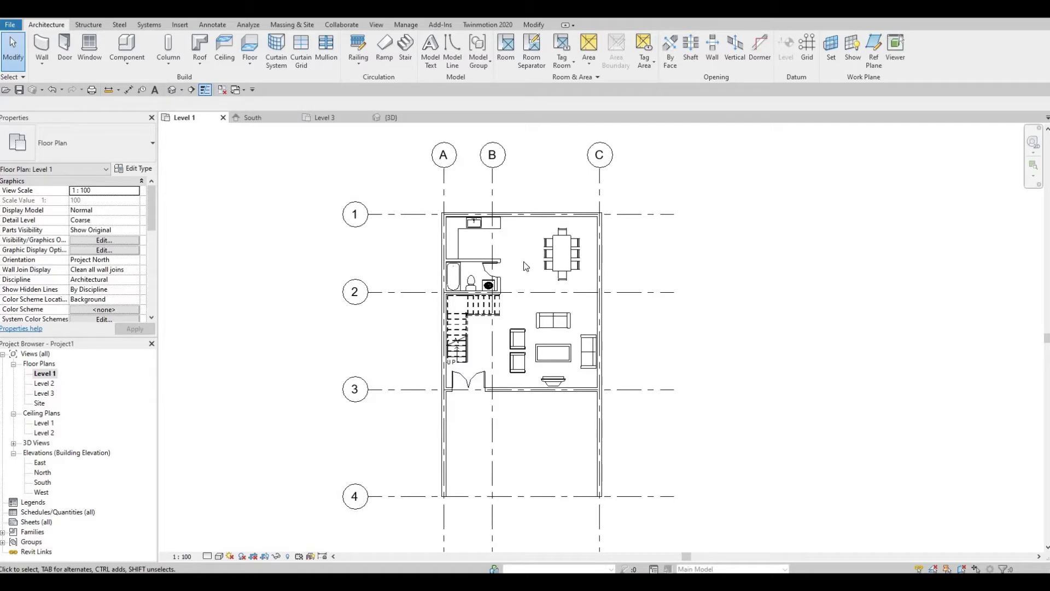
Place an M_Sliding-2 Panel 1830 x 2134mm door in the top wall above the dining table
scroll(595, 303, "up", 2)
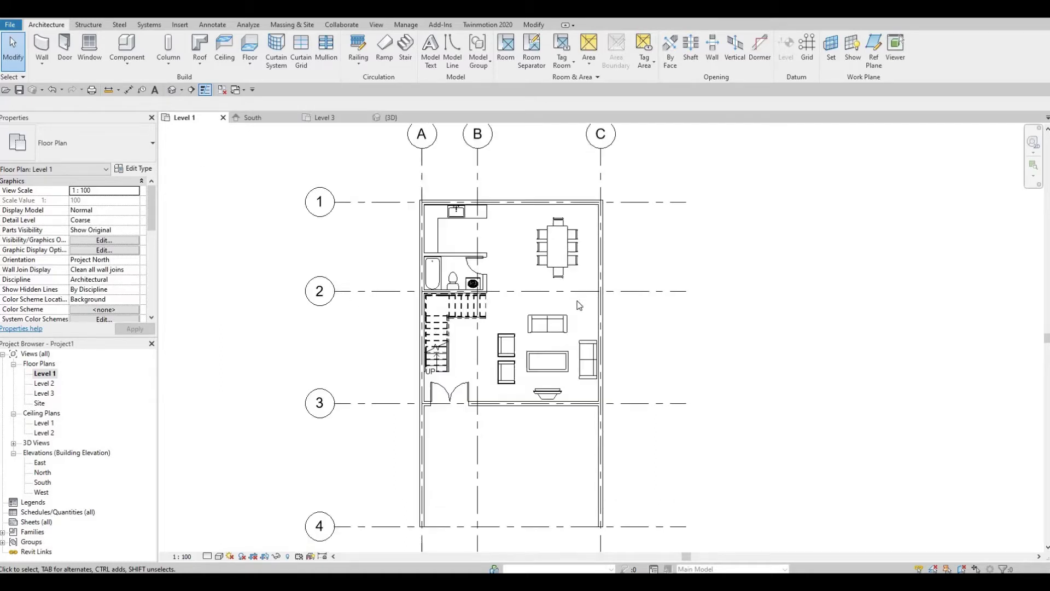
middle_click_drag(556, 280, 627, 297)
scroll(524, 332, "up", 3)
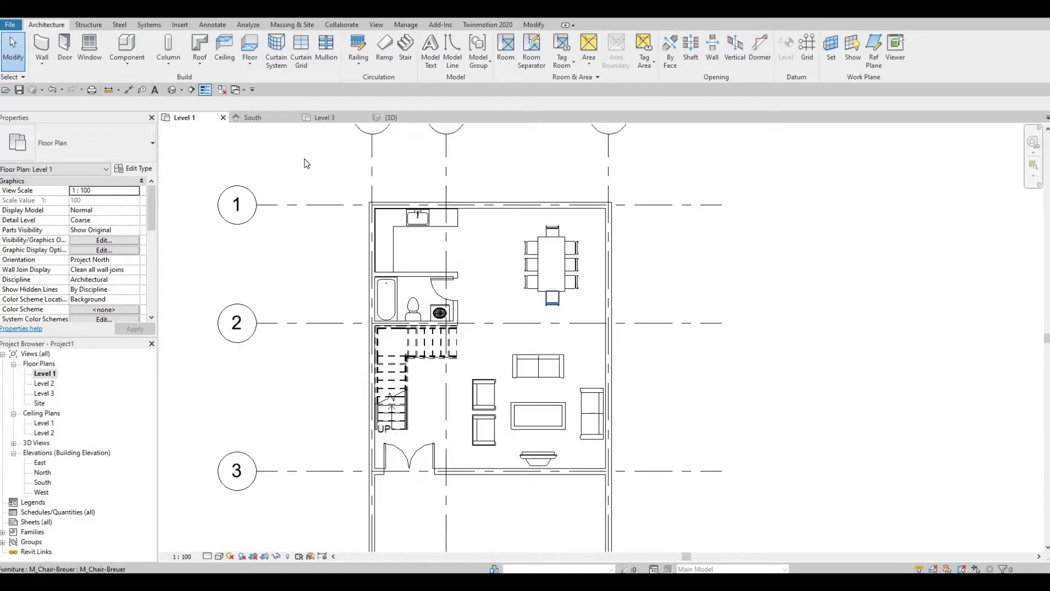
left_click(66, 49)
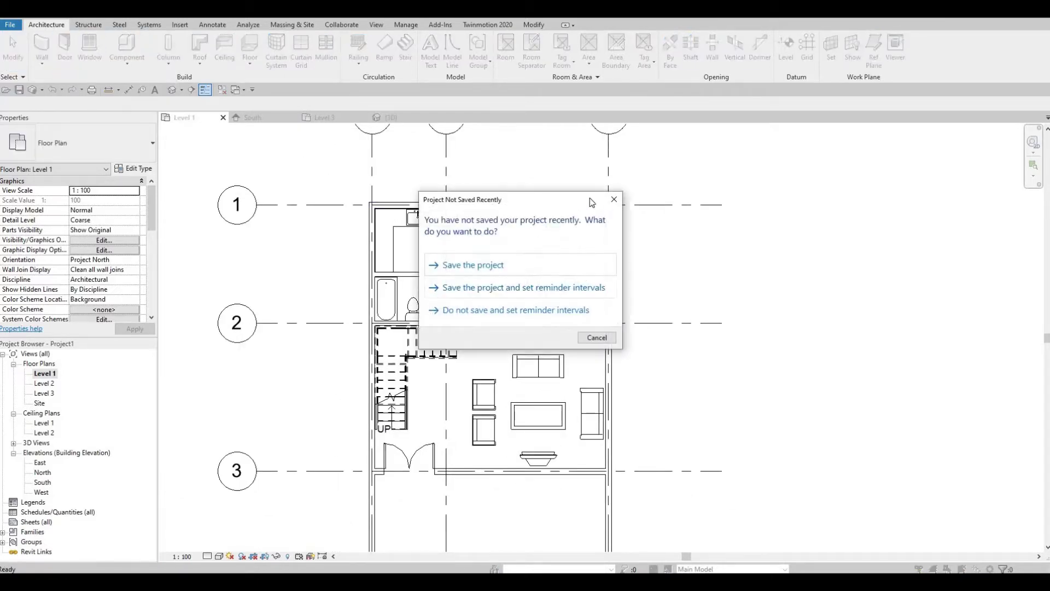
left_click(614, 200)
left_click(111, 148)
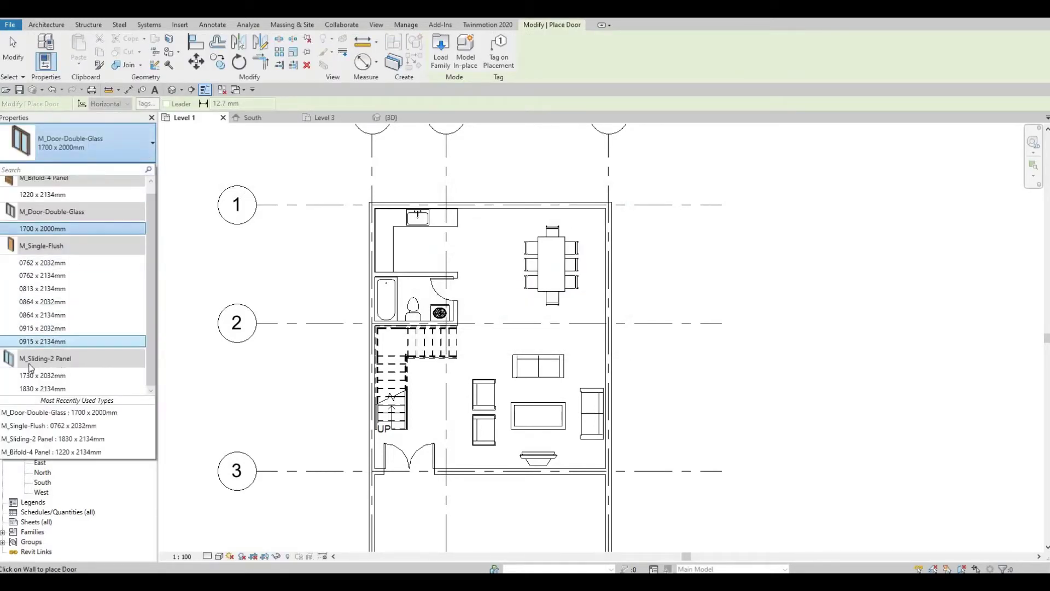
left_click(45, 388)
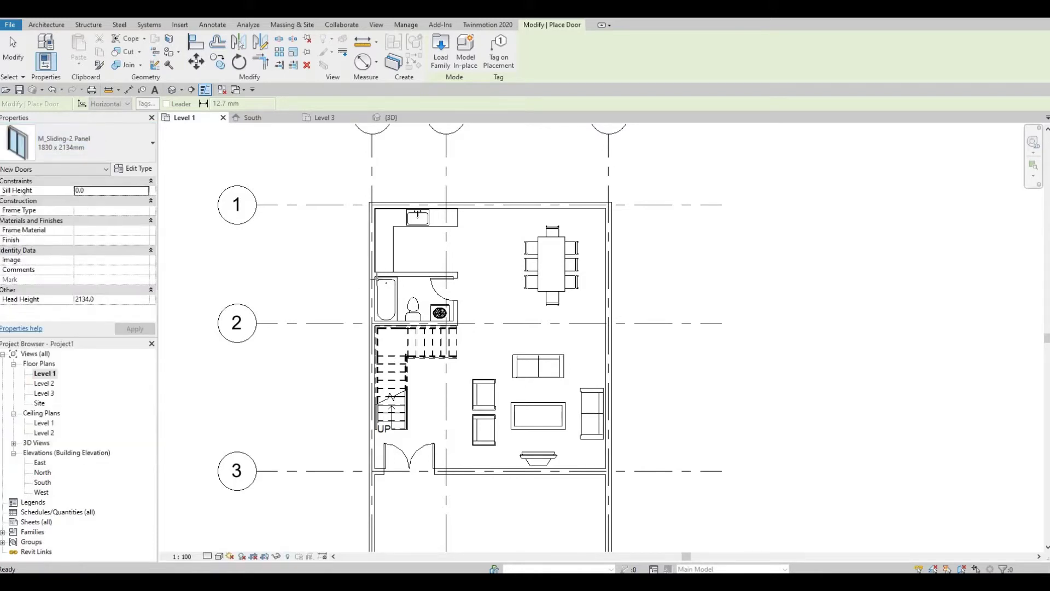
left_click(552, 204)
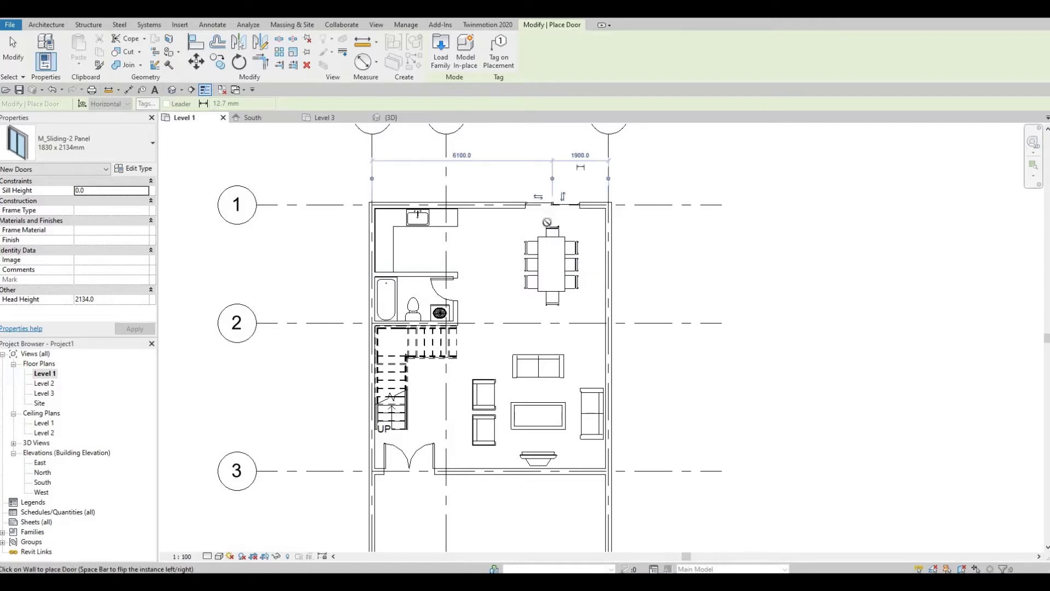
key("Escape")
key("Escape")
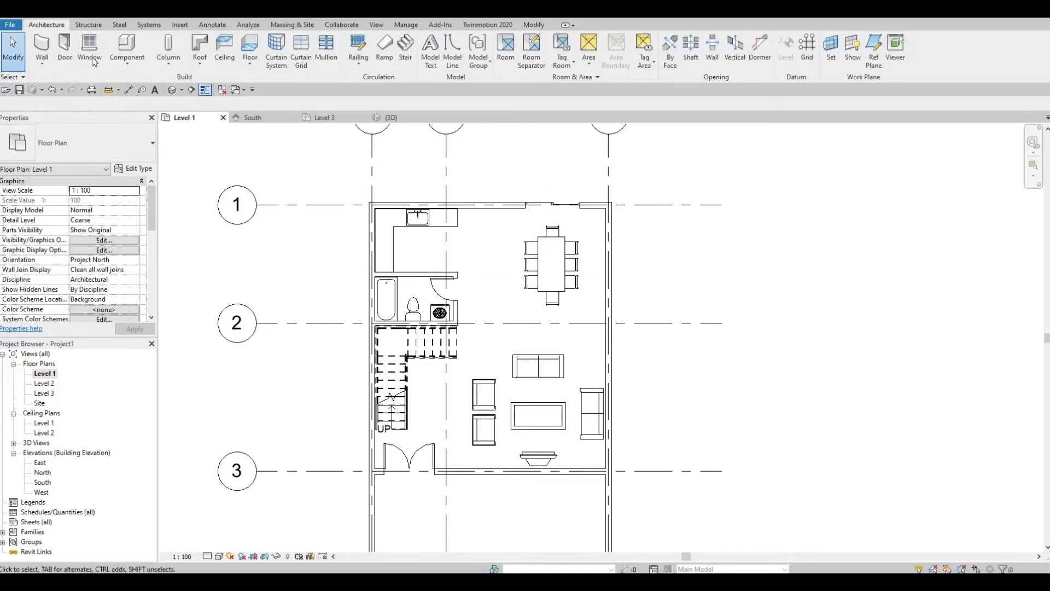
Draw a Curtain Wall segment in the exterior wall beside the bathtub
left_click(44, 47)
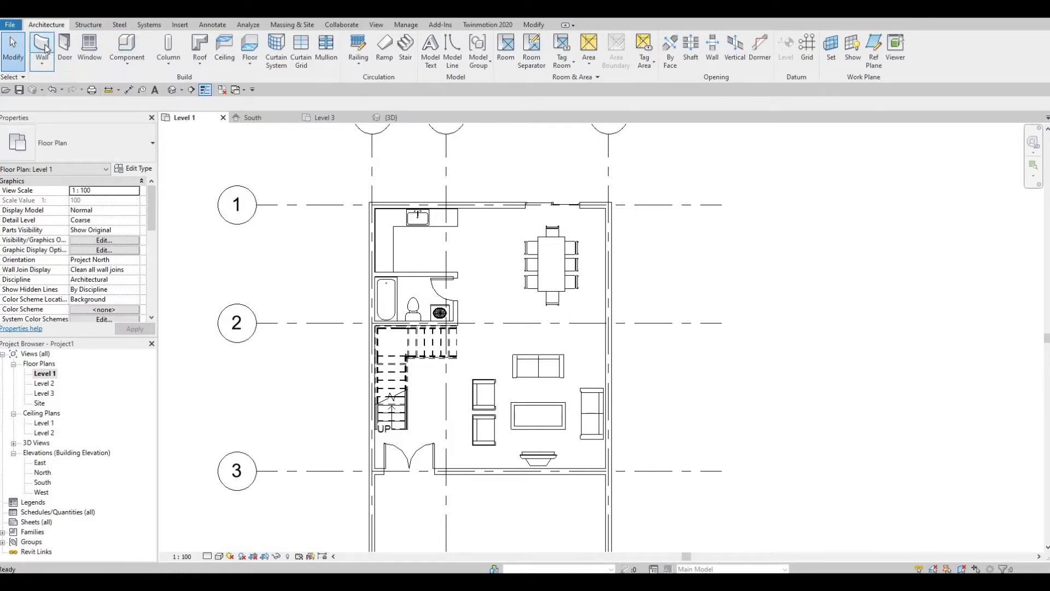
left_click(151, 145)
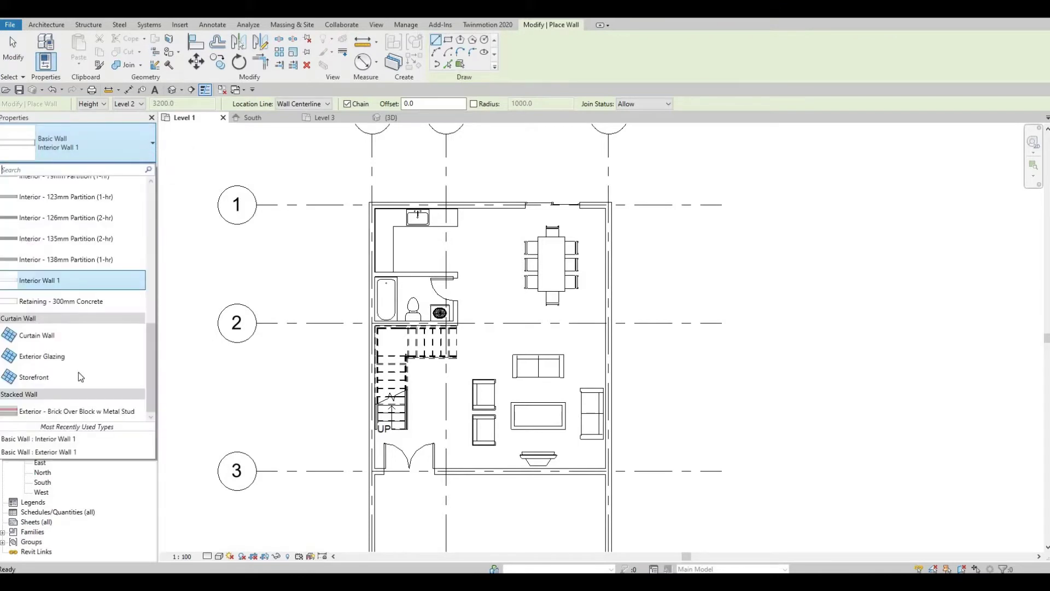
left_click(68, 337)
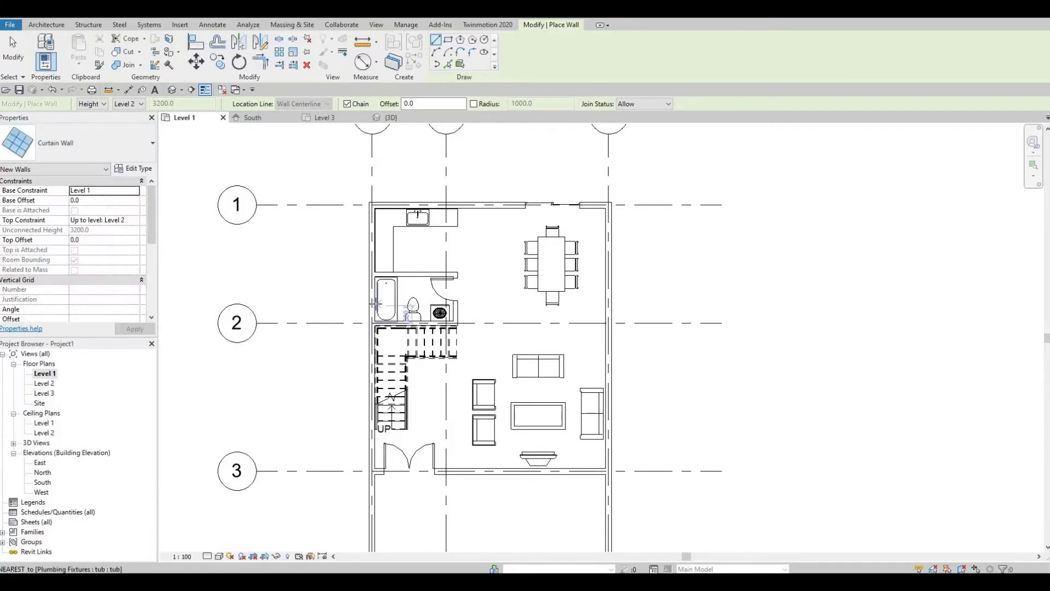
scroll(372, 297, "up", 1)
scroll(372, 296, "up", 1)
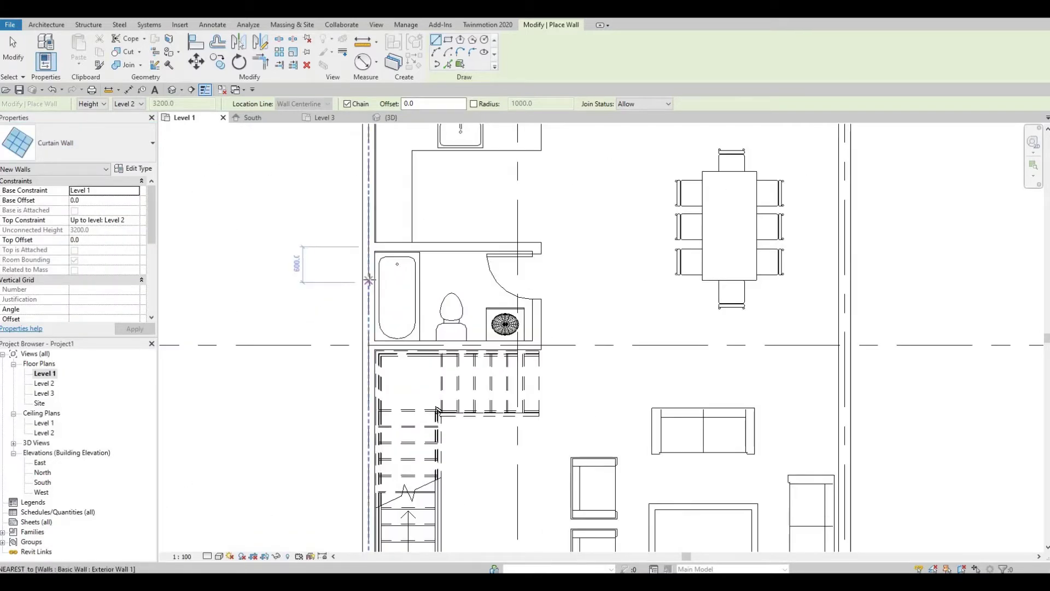
left_click(368, 271)
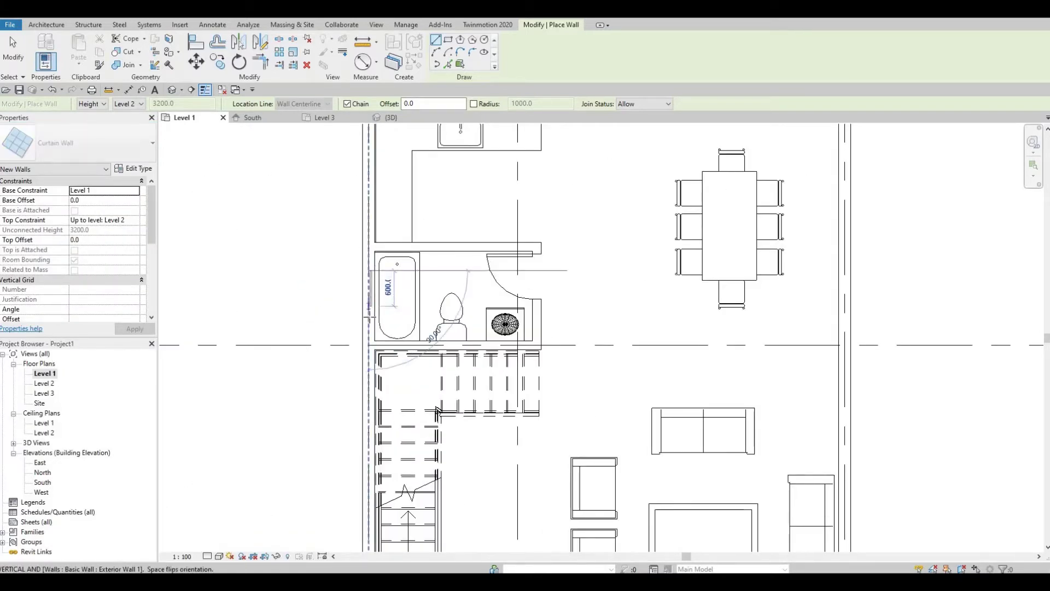
left_click(369, 321)
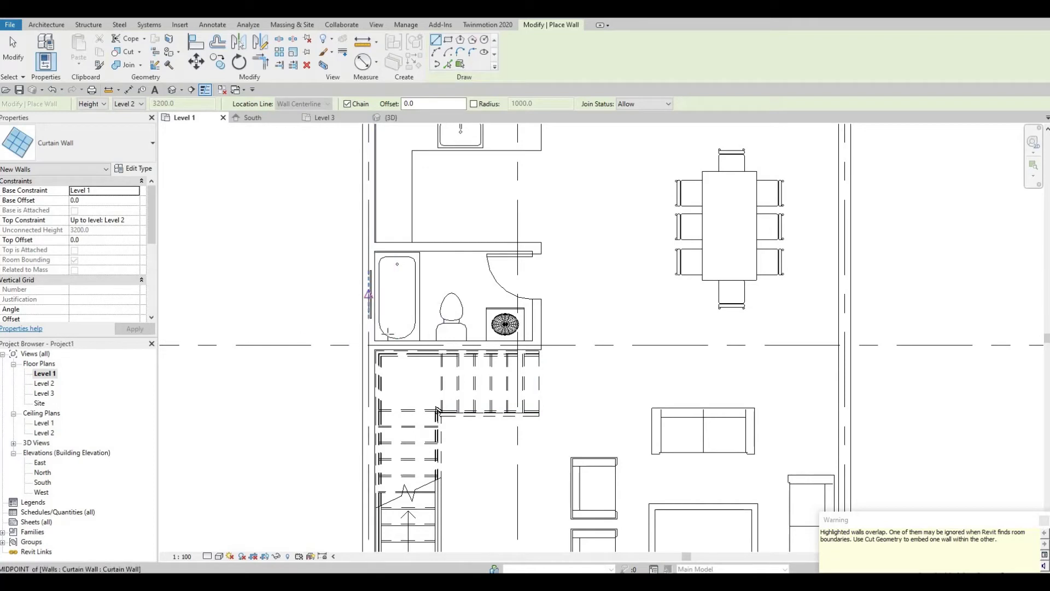
Draw a curtain wall along the living room's lower wall, then shorten both ends to about 4100 mm
middle_click_drag(425, 305, 417, 253)
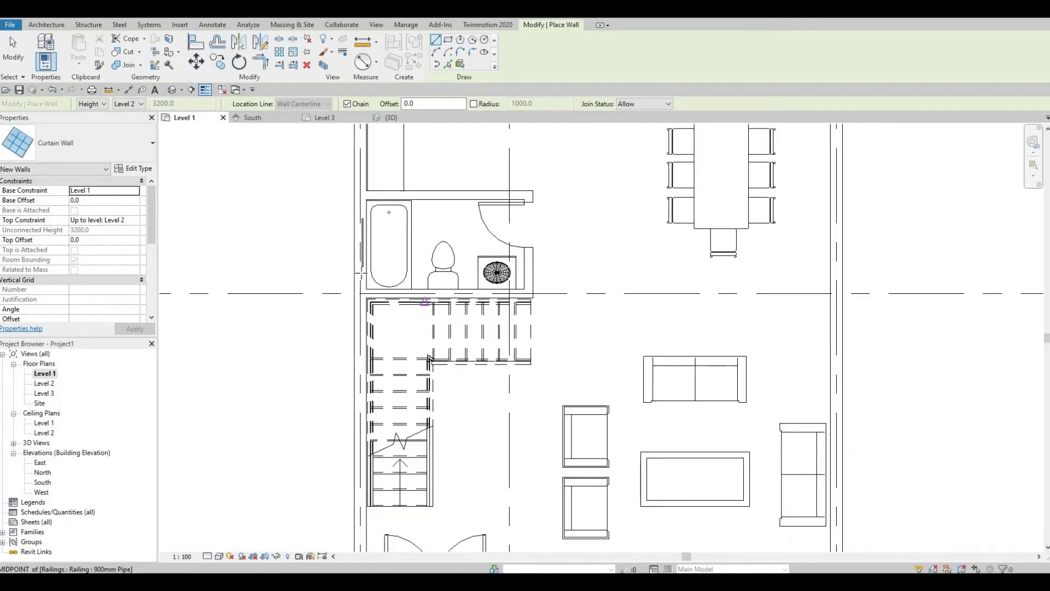
scroll(428, 360, "down", 2)
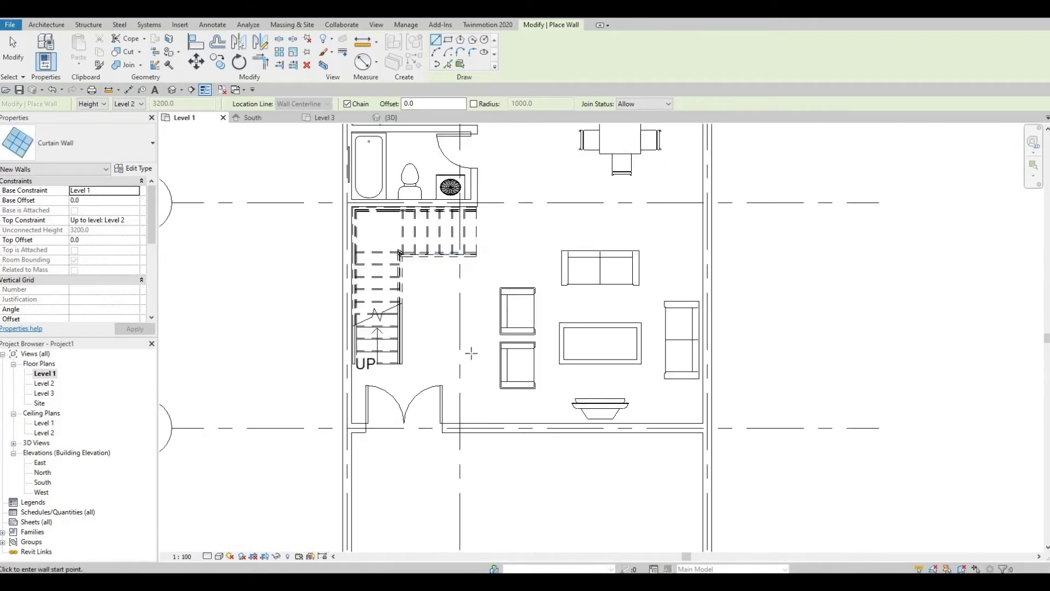
middle_click_drag(461, 411, 419, 408)
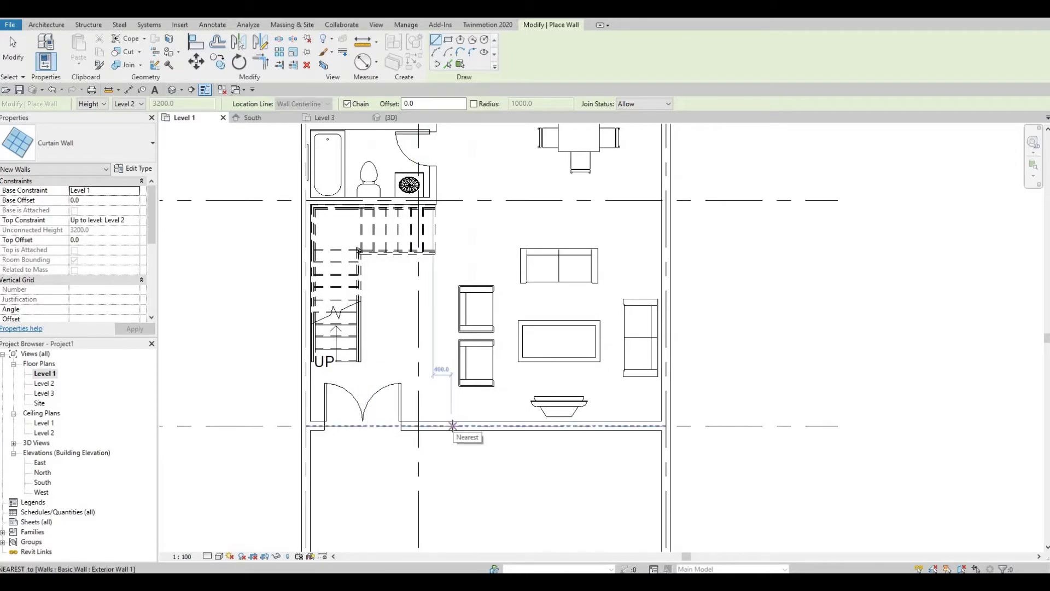
left_click(452, 425)
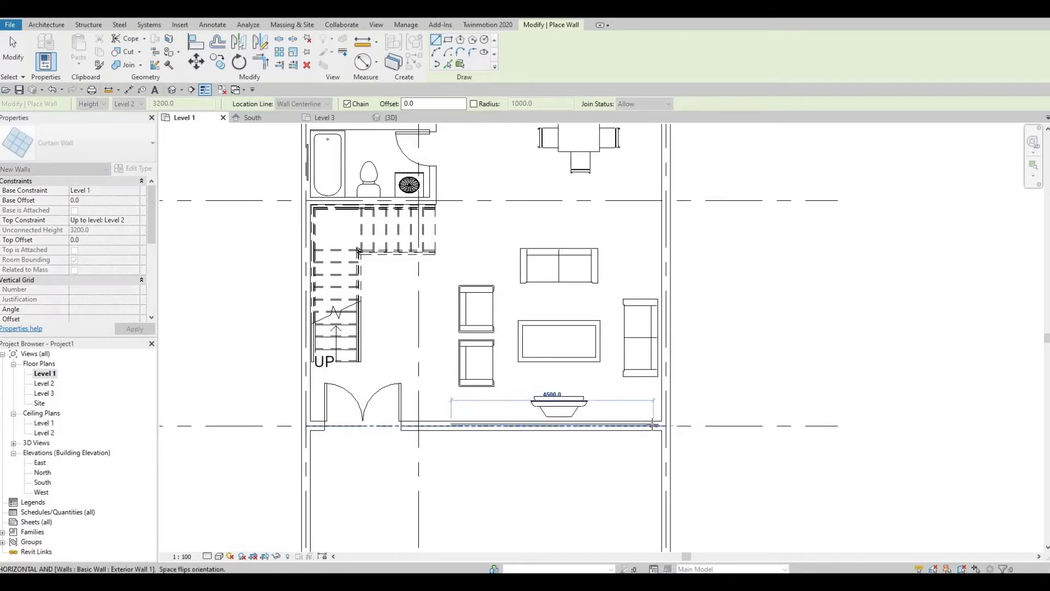
left_click(653, 425)
key("Escape")
key("Escape")
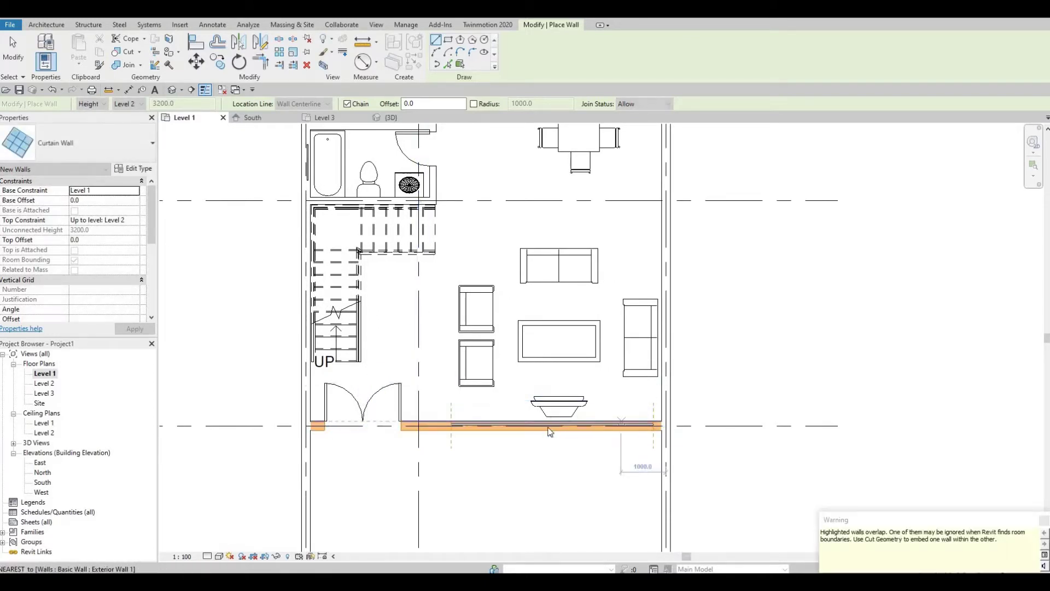
left_click(464, 429)
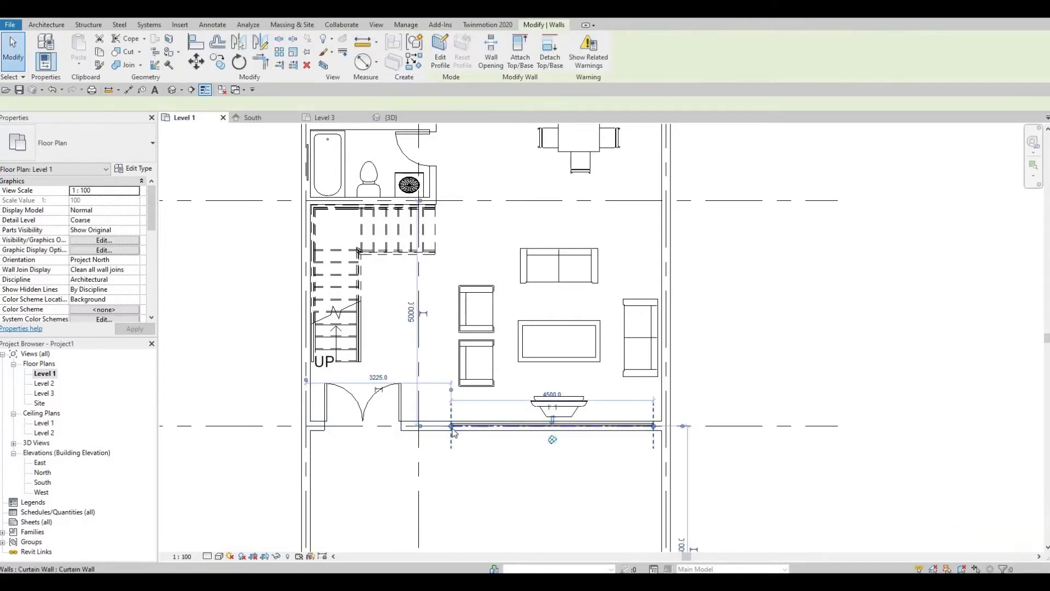
left_click_drag(453, 430, 462, 430)
left_click_drag(653, 426, 646, 426)
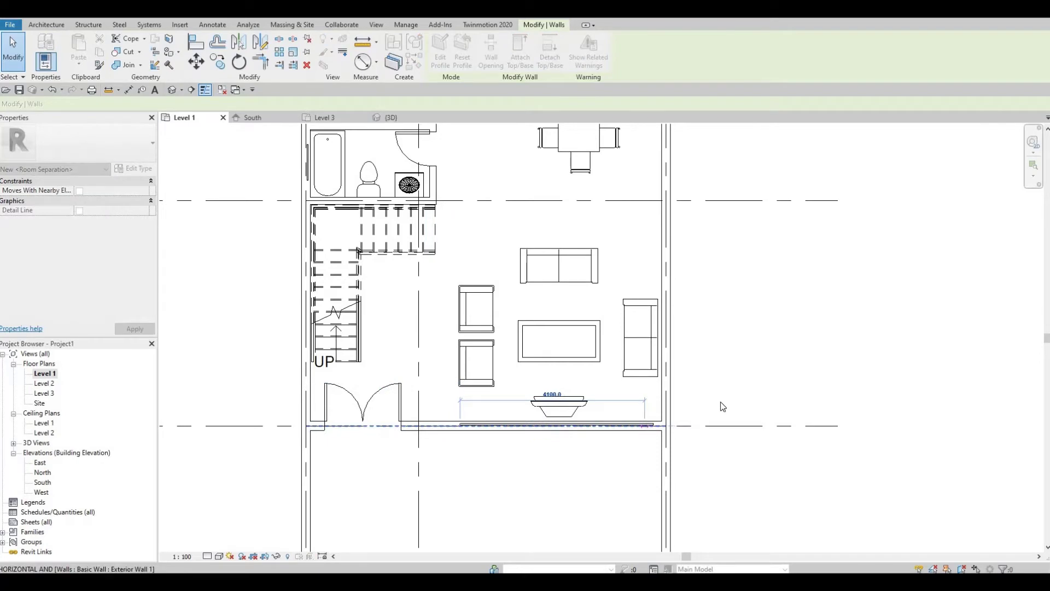
middle_click_drag(461, 262, 468, 463)
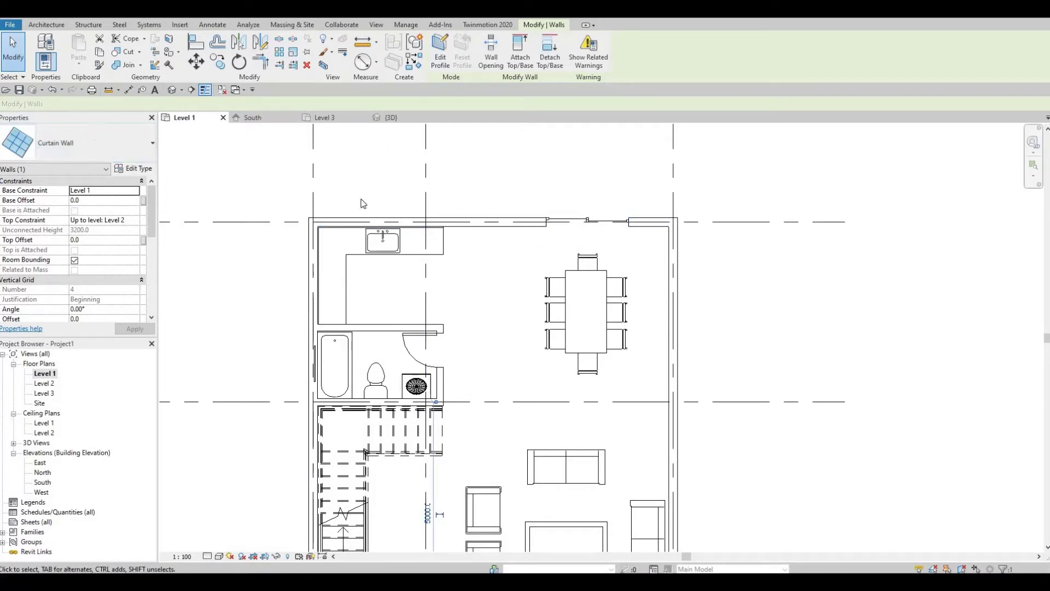
Draw a 1300 mm curtain wall in the top exterior wall above the kitchen sink
scroll(384, 217, "up", 2)
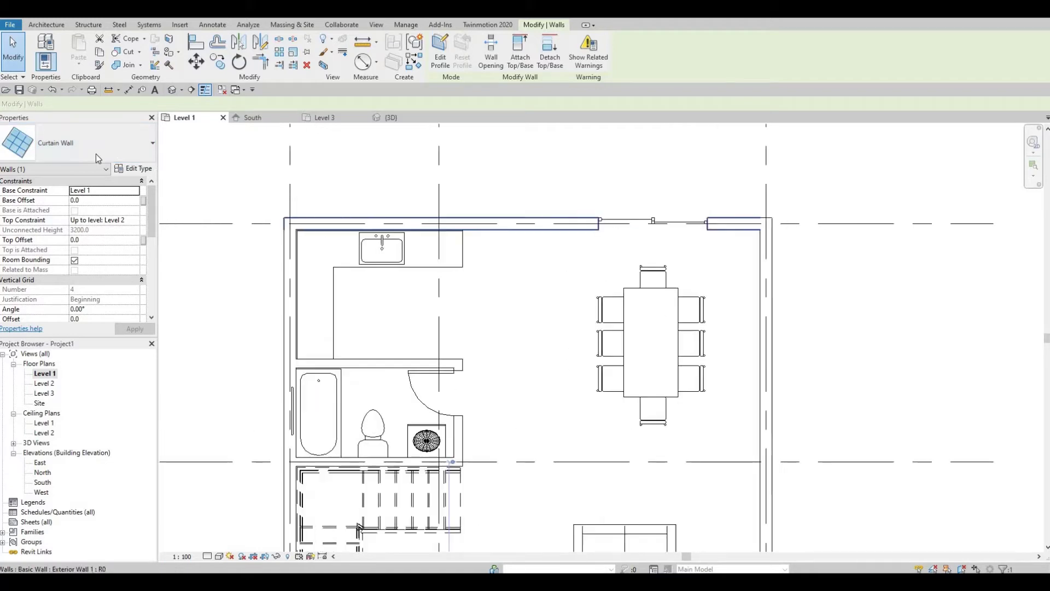
left_click(331, 221)
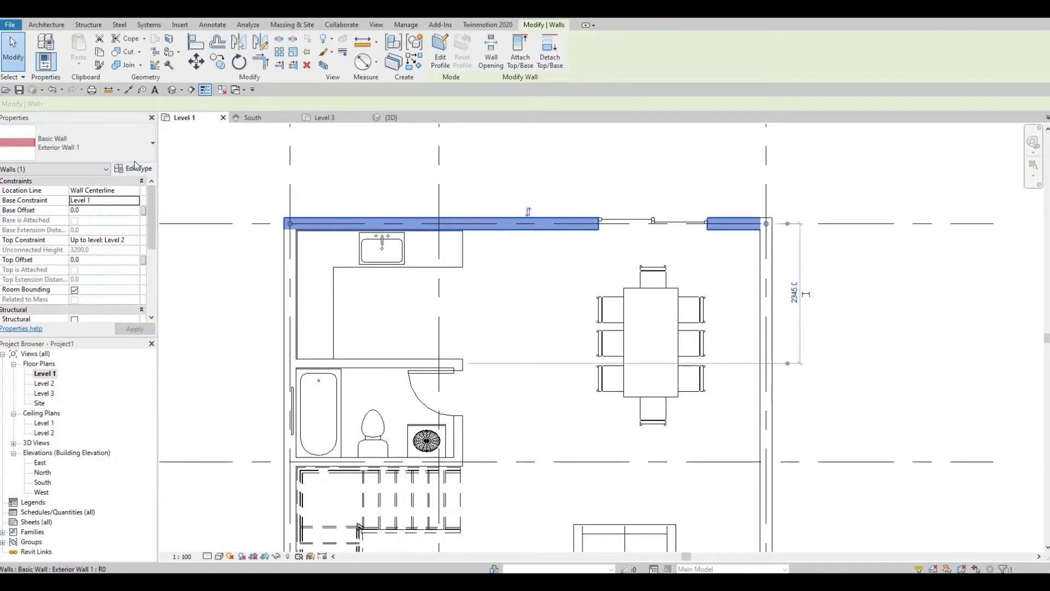
key("Escape")
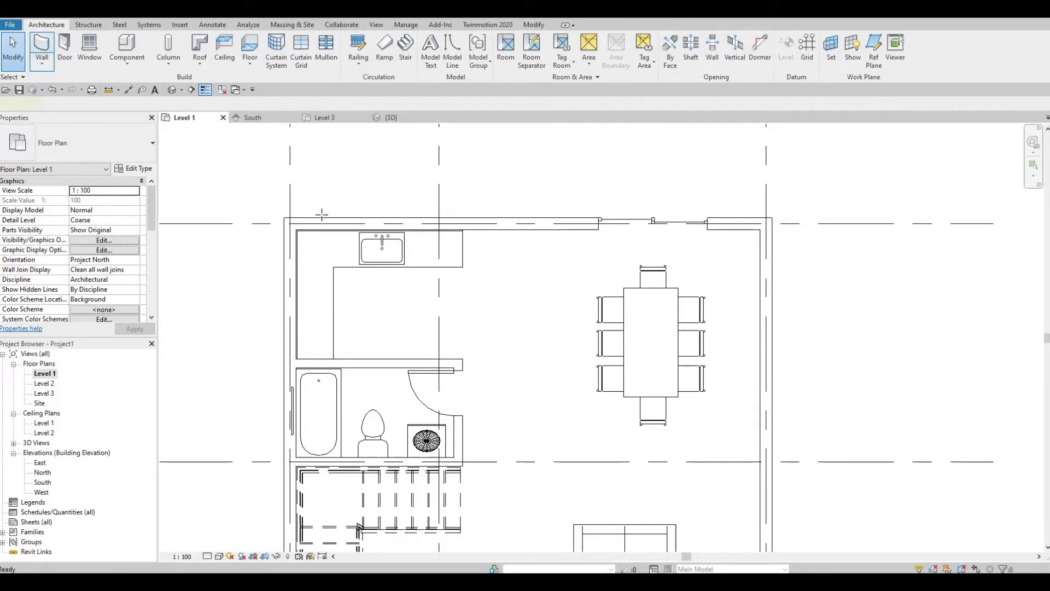
left_click(47, 57)
left_click(344, 223)
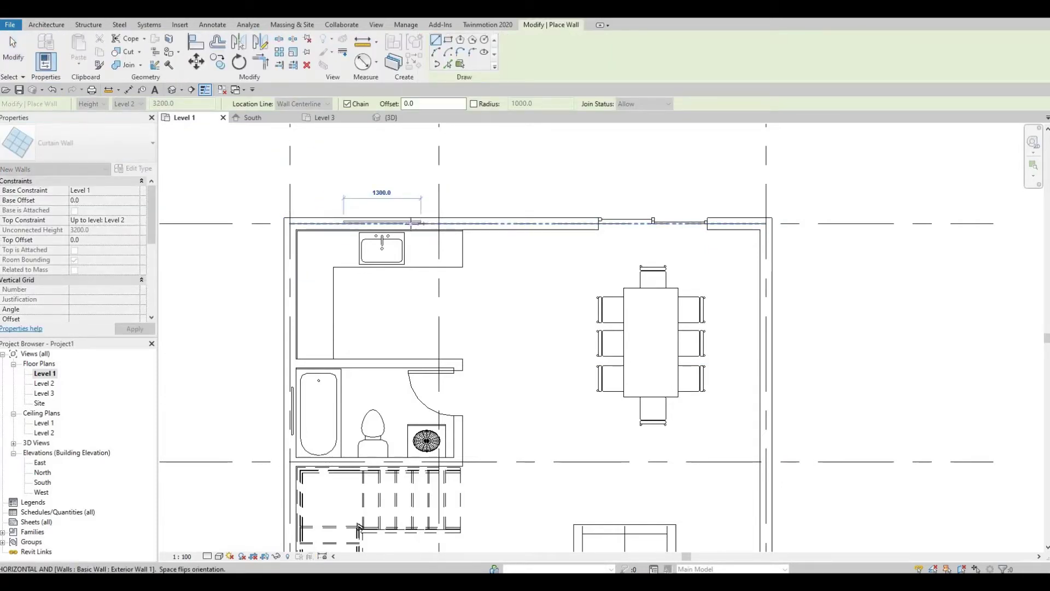
left_click(420, 223)
key("Escape")
key("Escape")
left_click(383, 222)
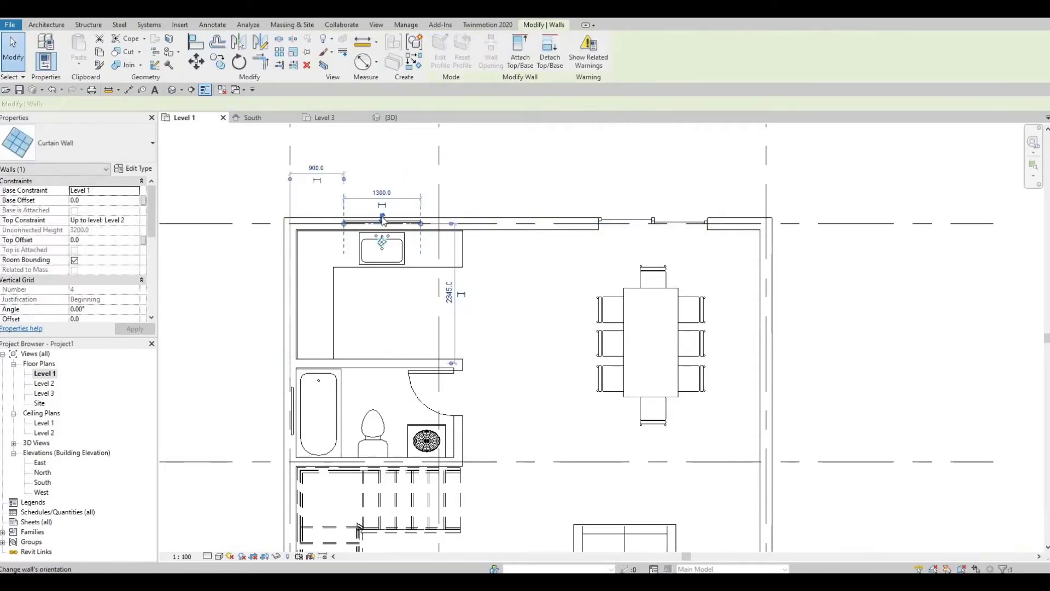
scroll(374, 223, "down", 2)
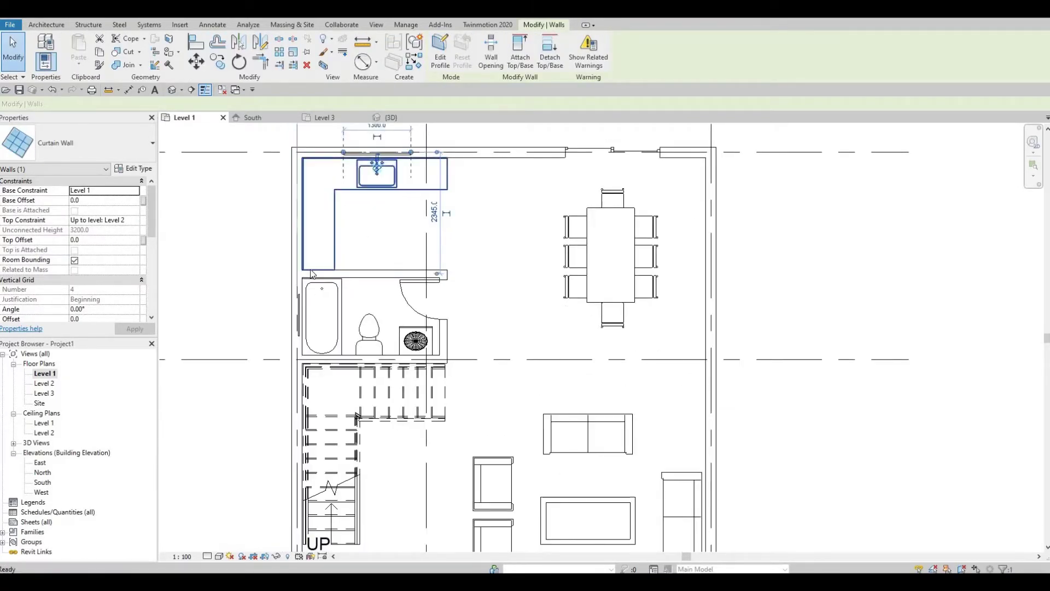
key("Escape")
Check the curtain wall in the living room's bottom exterior wall, then deselect it
middle_click_drag(310, 284, 312, 277)
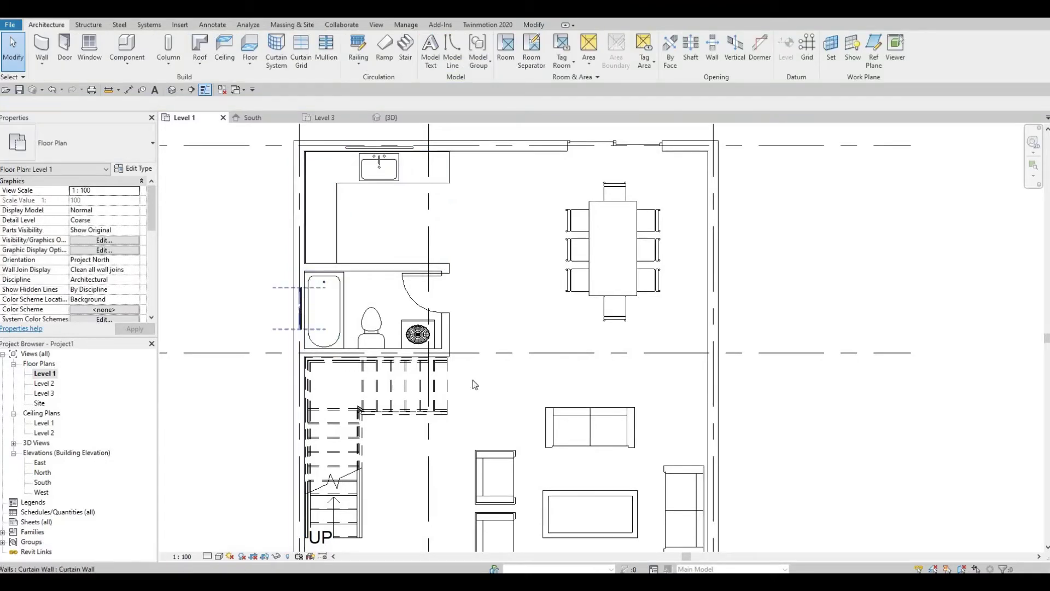
middle_click_drag(539, 440, 462, 267)
scroll(539, 440, "up", 2)
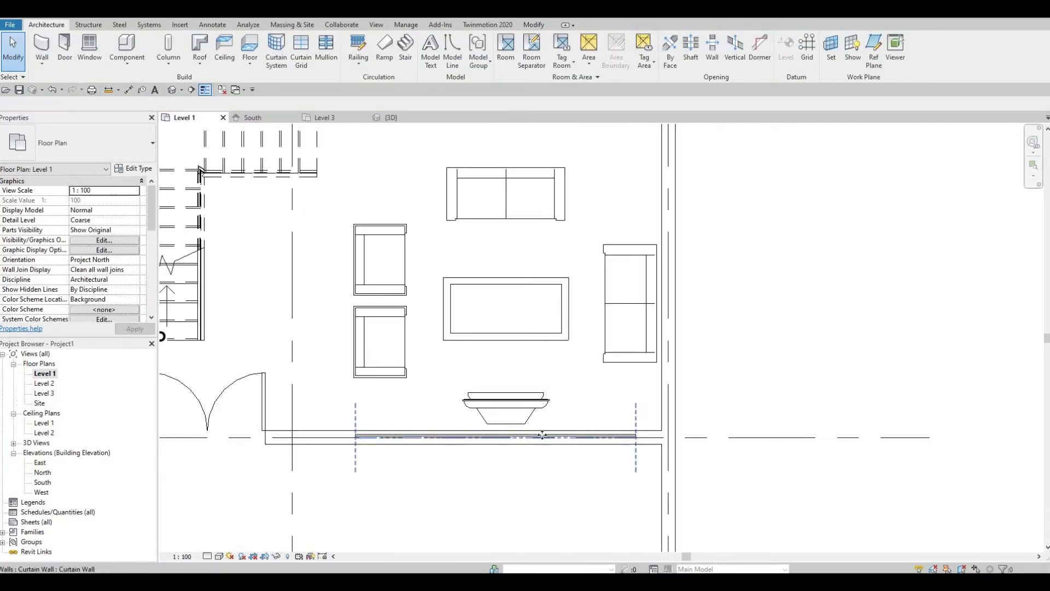
left_click(541, 435)
key("Escape")
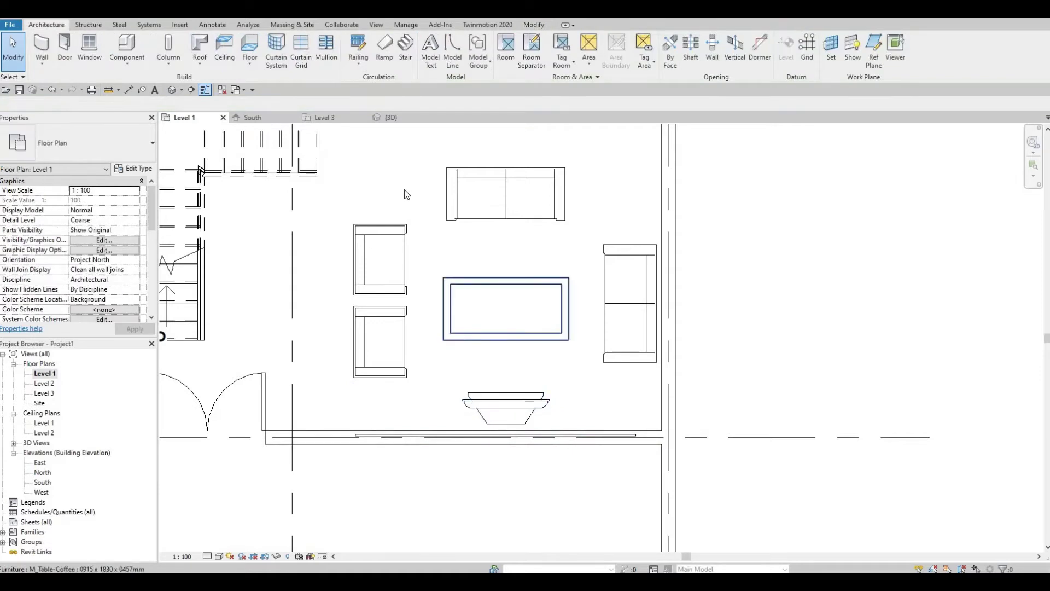
middle_click_drag(469, 356, 469, 363)
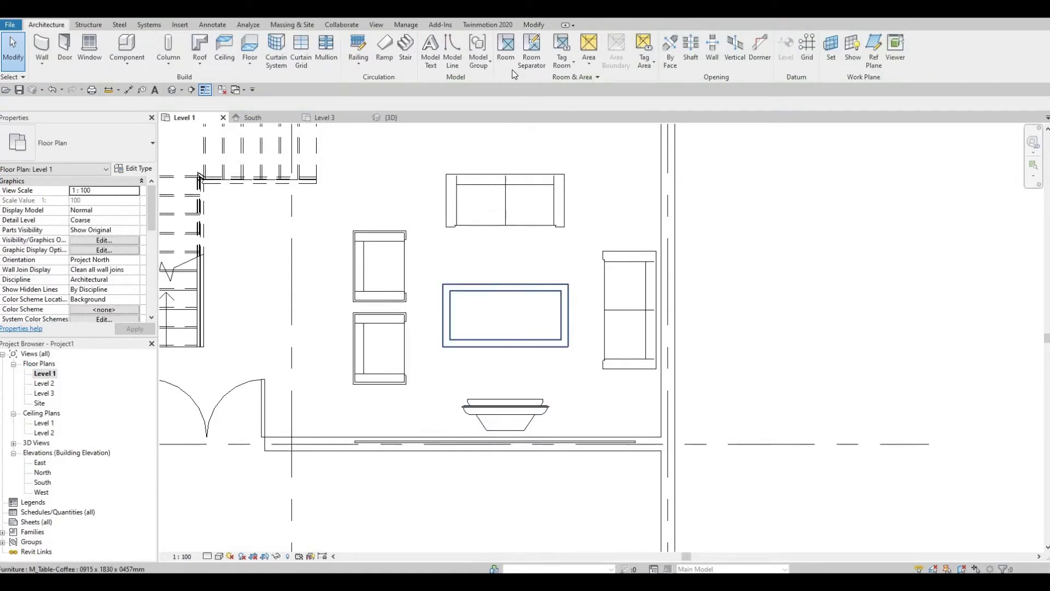
Use Cut Geometry so the living room curtain wall cuts the bottom exterior wall
left_click(534, 26)
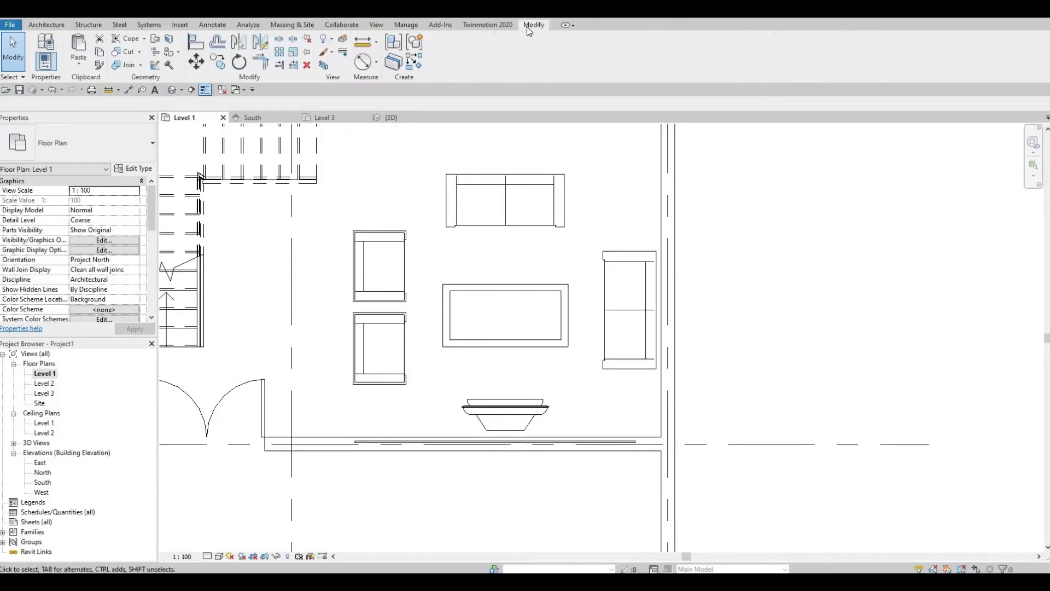
left_click(126, 53)
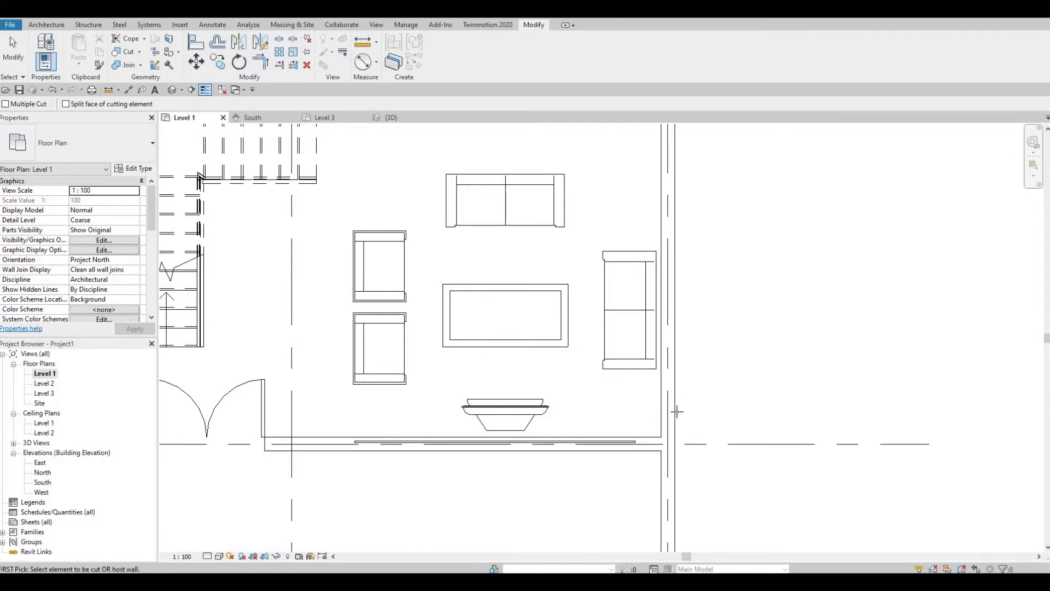
left_click(648, 440)
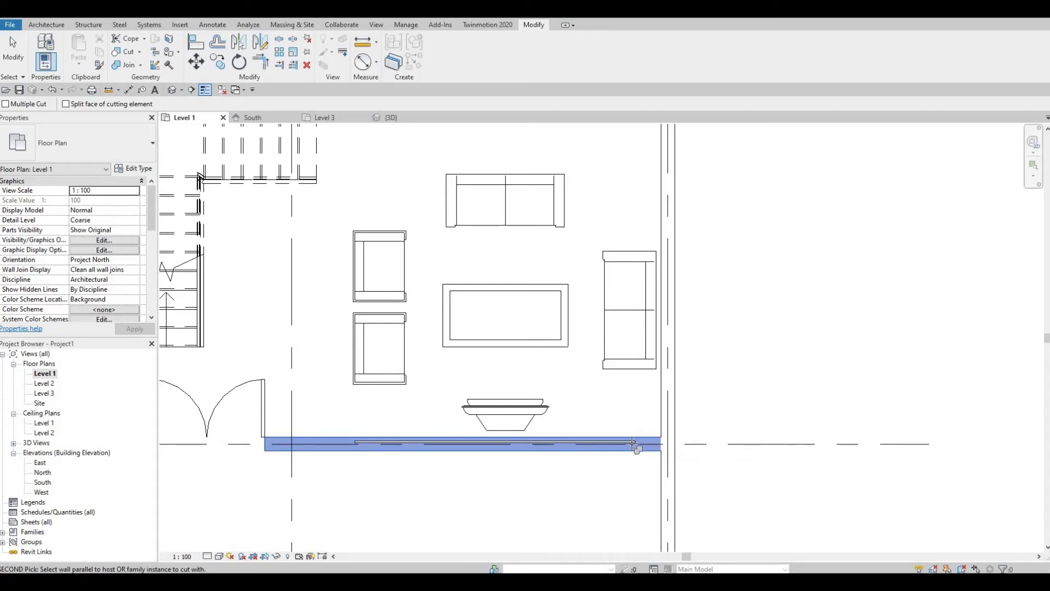
left_click(633, 440)
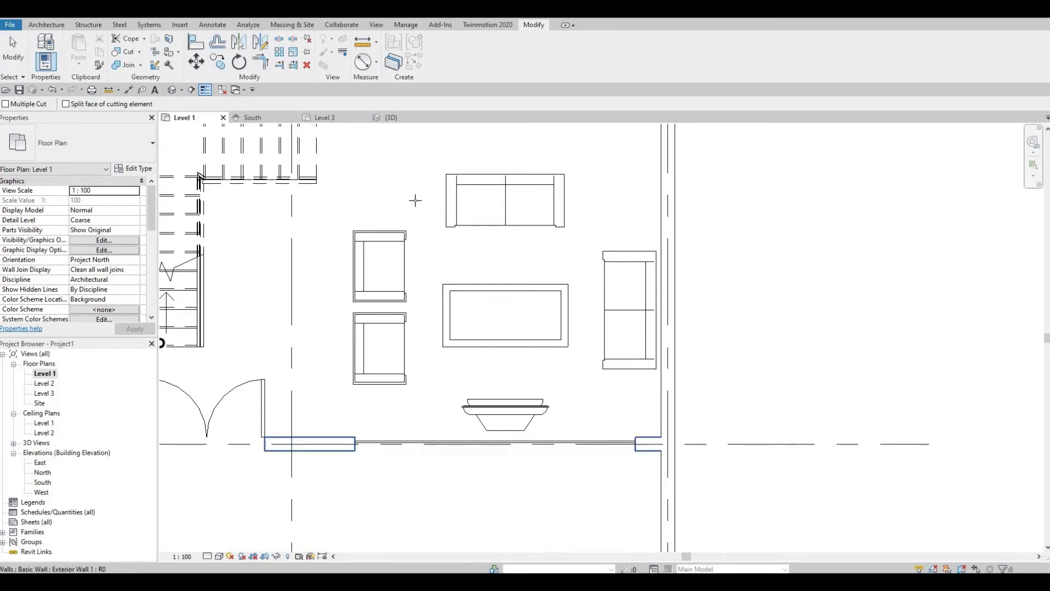
Cut the top exterior wall with the kitchen curtain wall
middle_click_drag(415, 200, 538, 463)
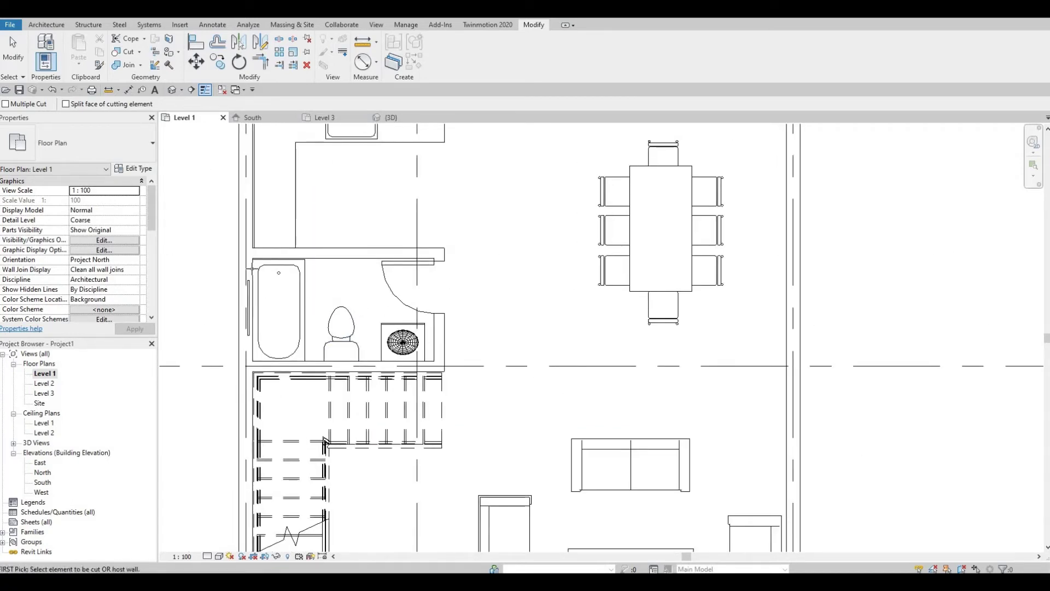
left_click(247, 292)
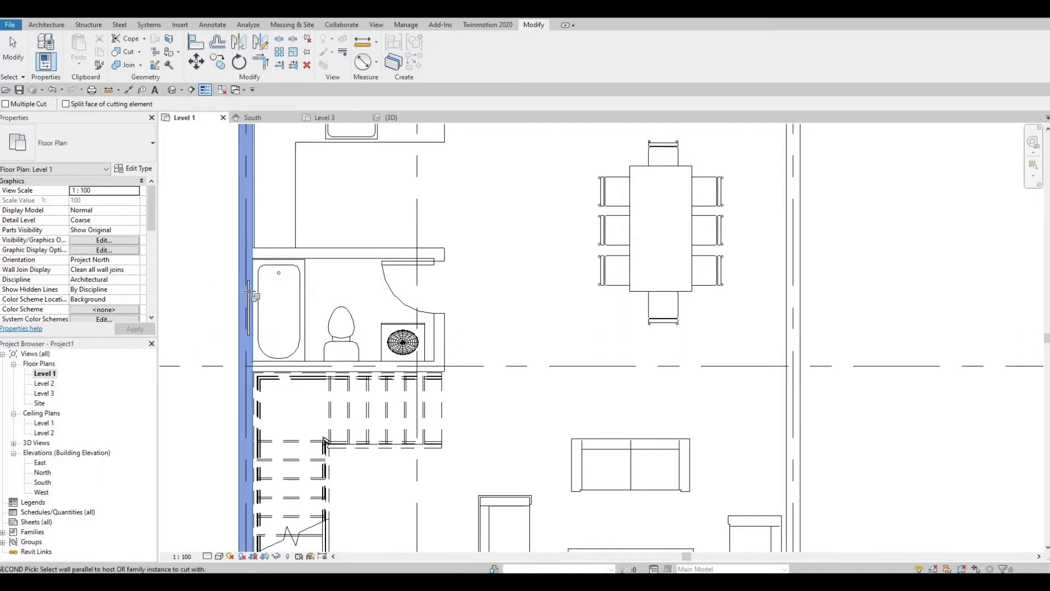
key("Escape")
middle_click_drag(399, 214, 432, 289)
left_click(391, 262)
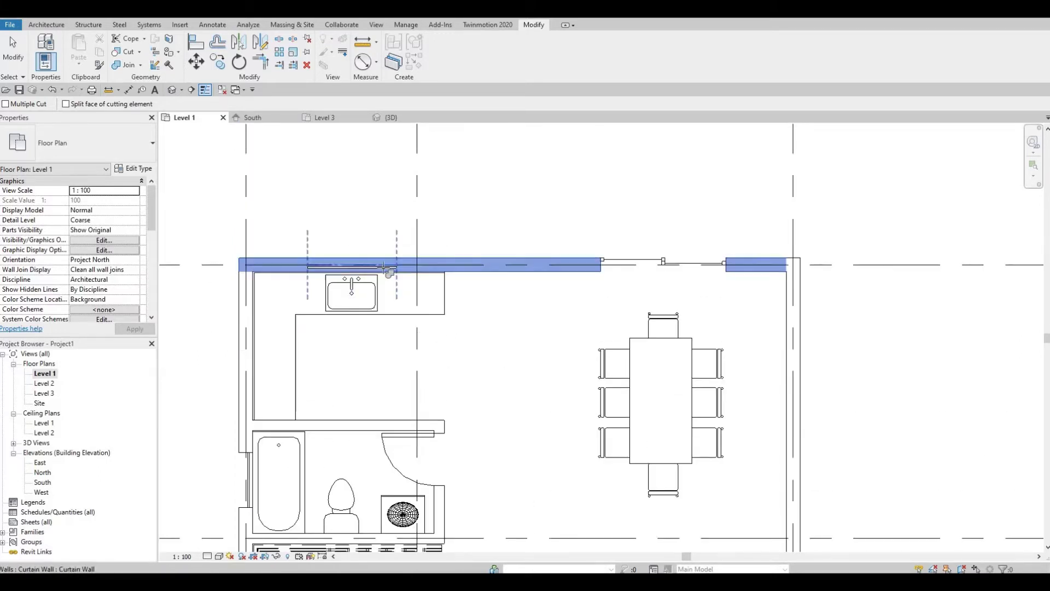
left_click(384, 267)
key("Escape")
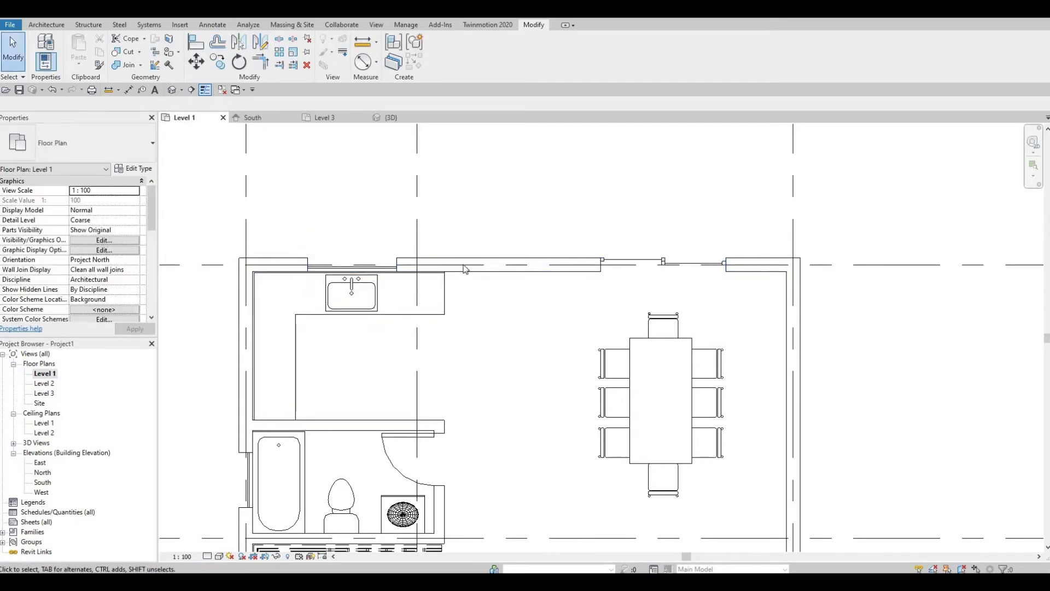
Open the Default 3D View of the model
scroll(474, 331, "down", 1)
scroll(474, 331, "down", 4)
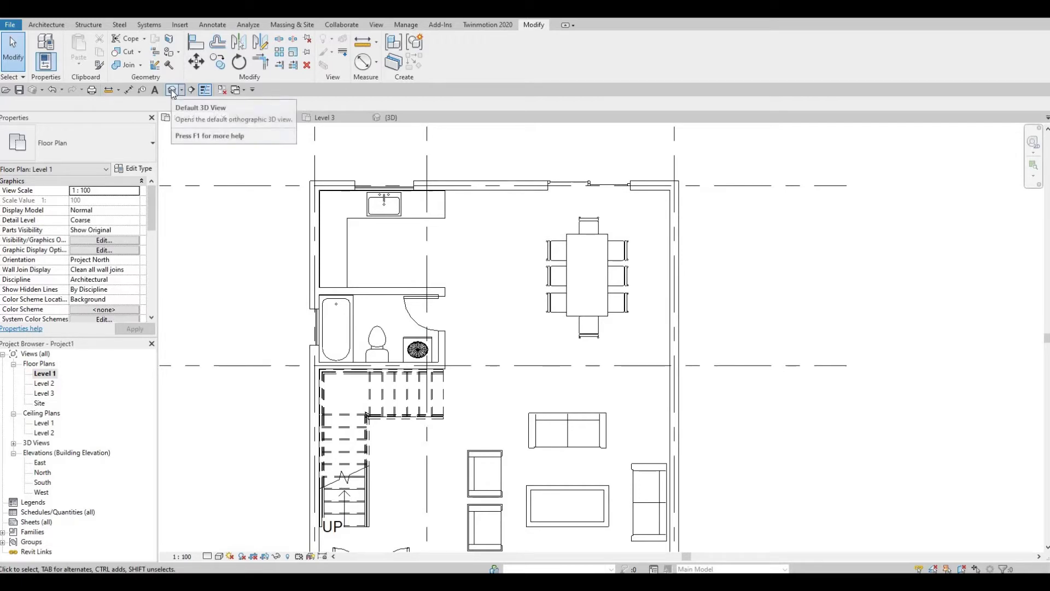
left_click(172, 90)
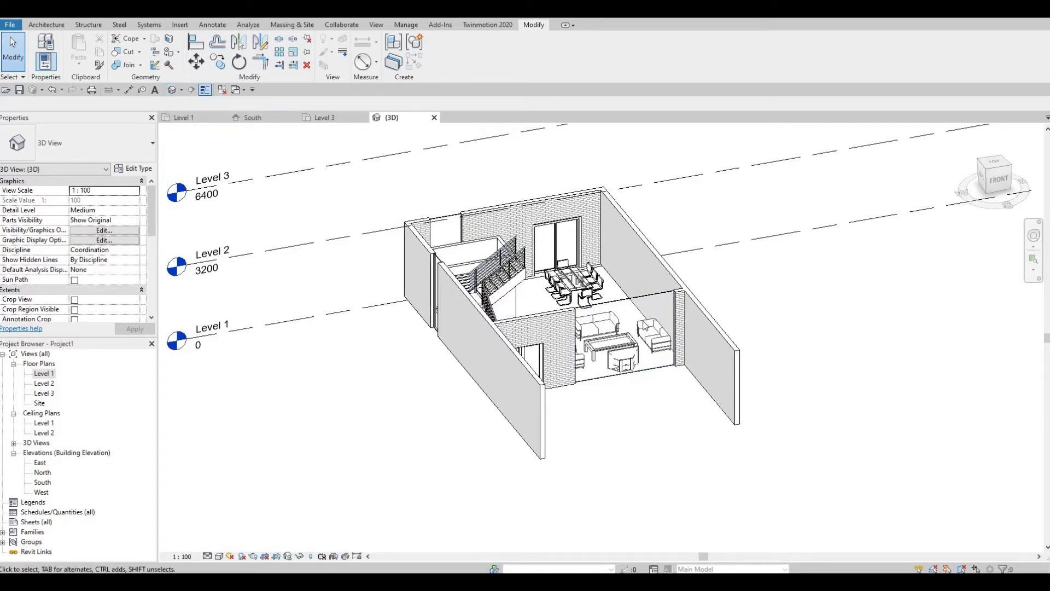
Lower the living room curtain wall's top and raise its base 500 mm above Level 1
scroll(651, 309, "up", 3)
left_click(602, 288)
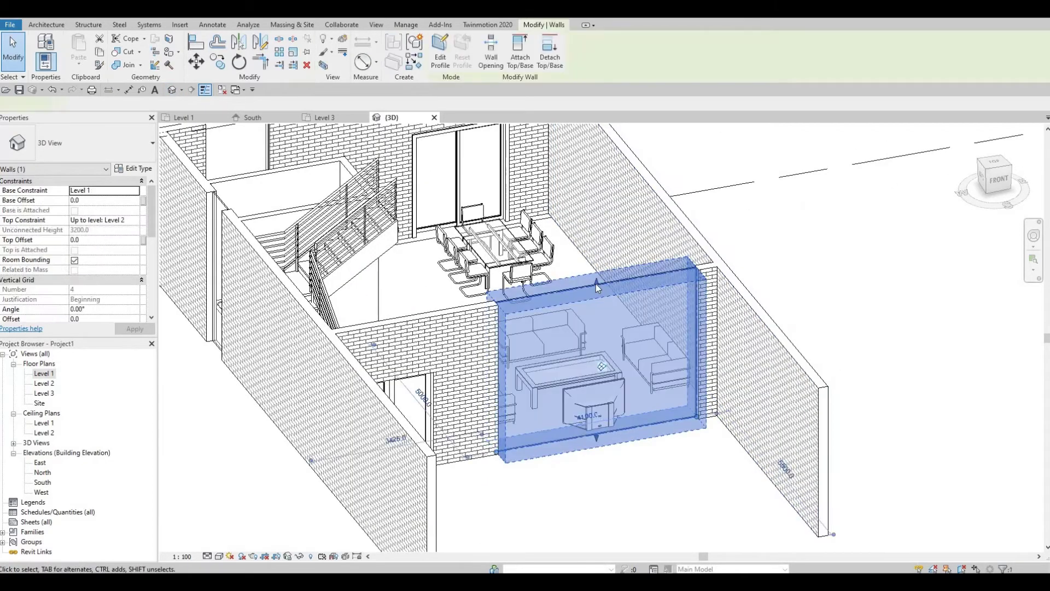
left_click_drag(599, 305, 600, 326)
left_click_drag(597, 439, 595, 409)
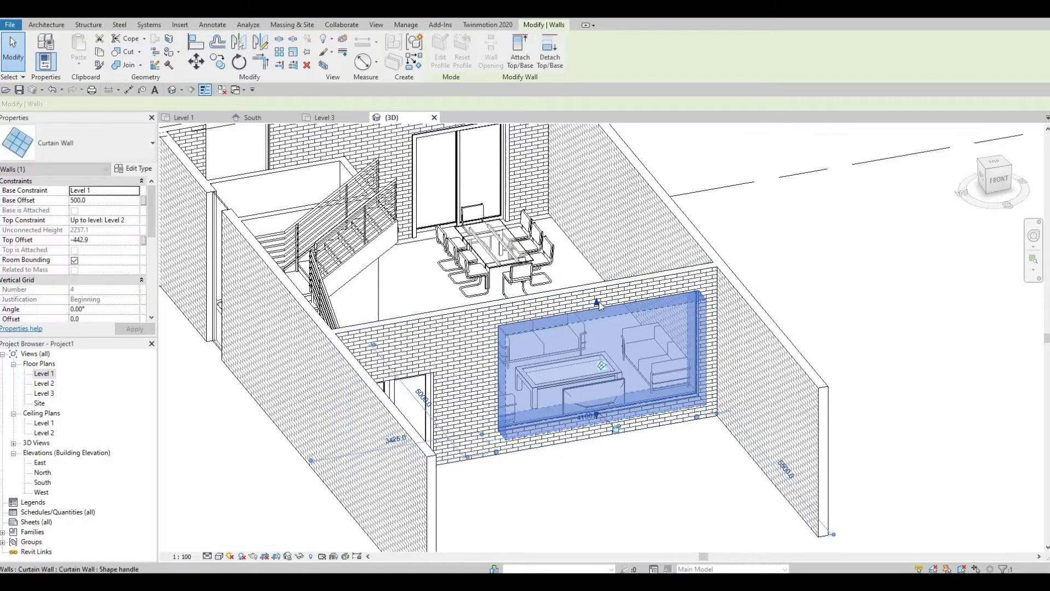
left_click_drag(600, 305, 598, 323)
key("Escape")
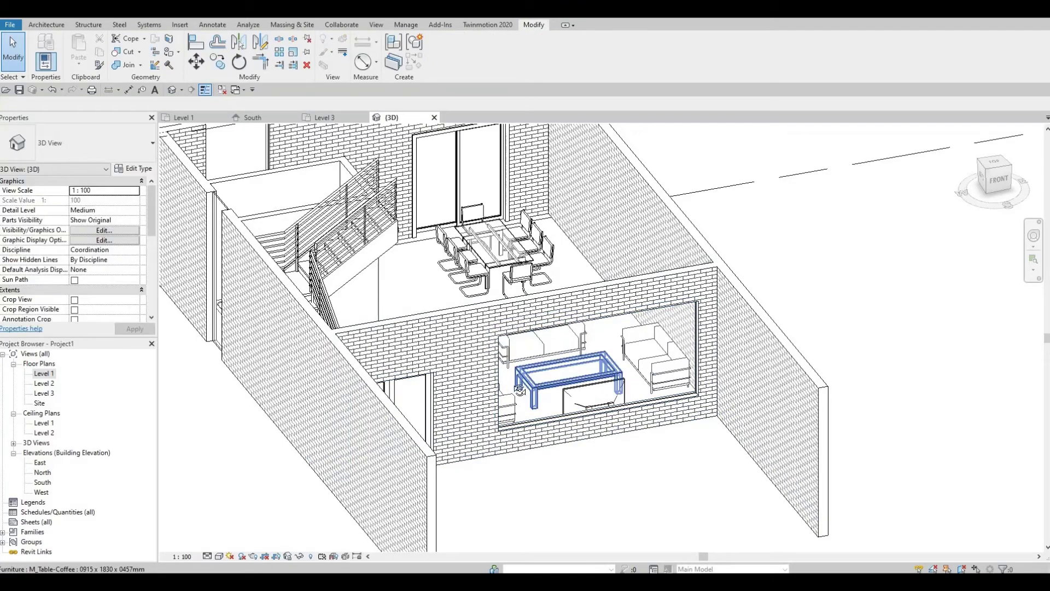
middle_click_drag(520, 390, 480, 328, "shift")
Lower the top and raise the bottom of the first narrow curtain wall to form a high window
left_click(474, 316)
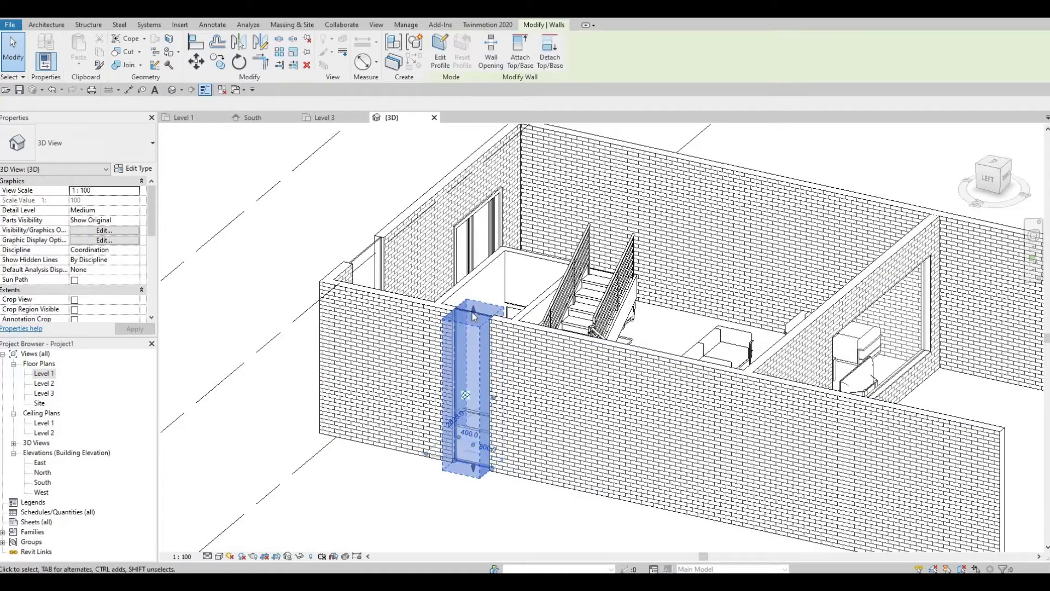
left_click_drag(474, 337, 465, 350)
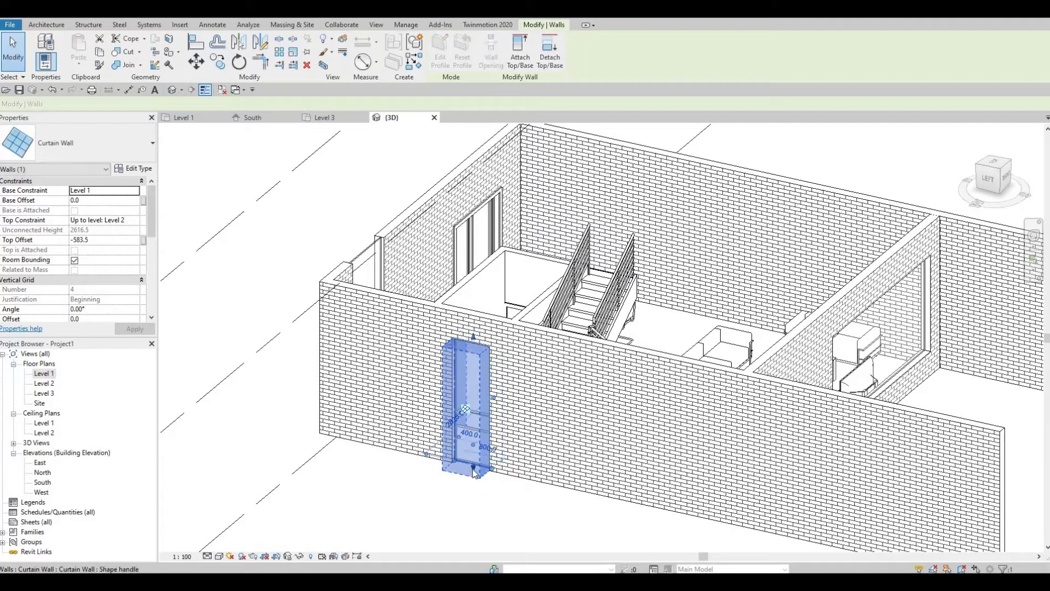
left_click_drag(466, 411, 469, 403)
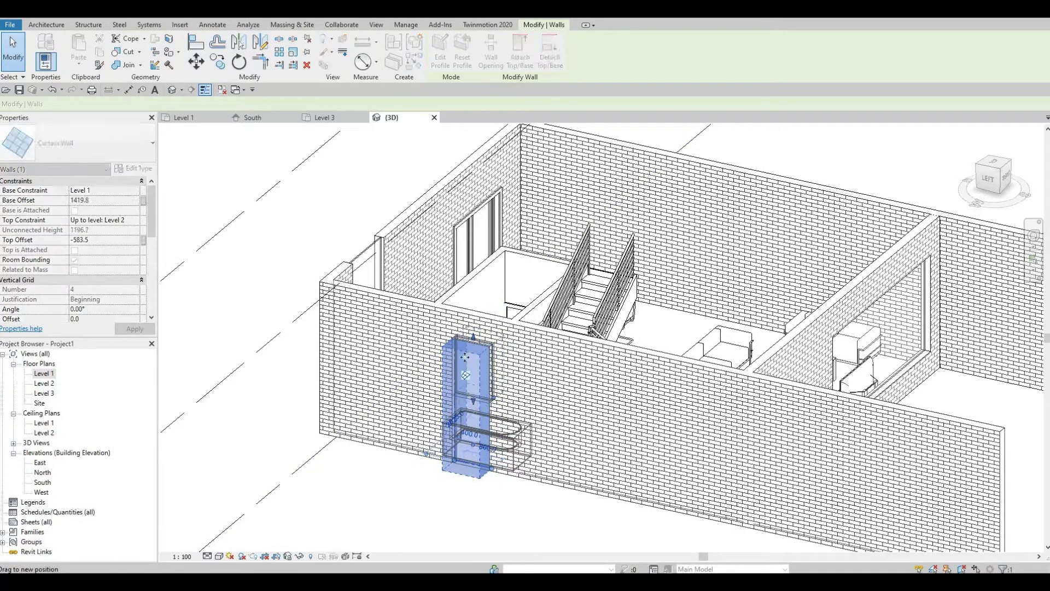
left_click_drag(465, 357, 467, 354)
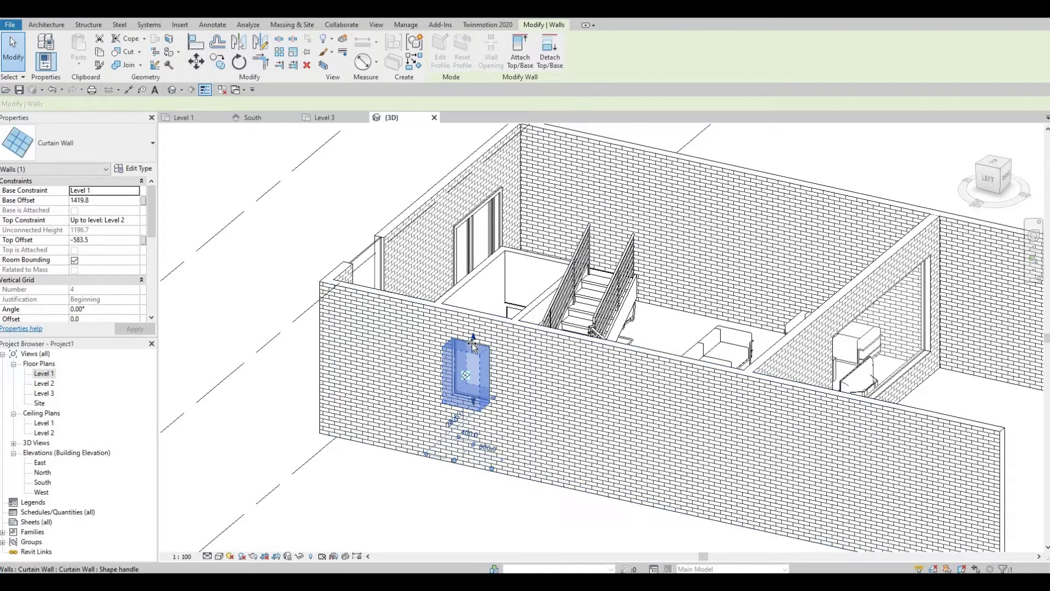
key("Escape")
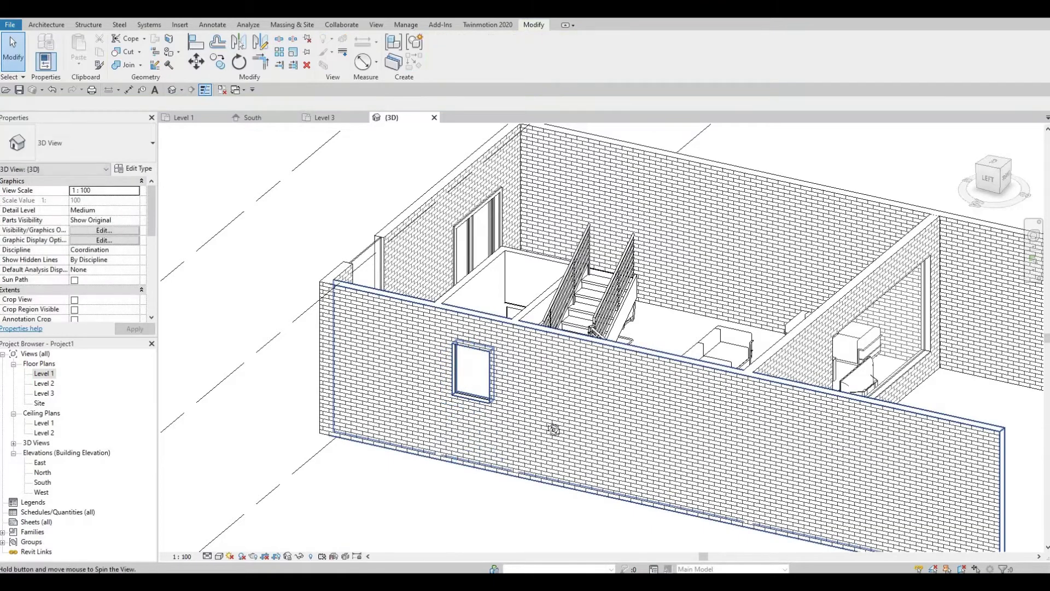
middle_click_drag(553, 429, 569, 335, "shift")
Raise the 1300 mm kitchen curtain wall's base to 1553.4 mm and lower its top
left_click(582, 448)
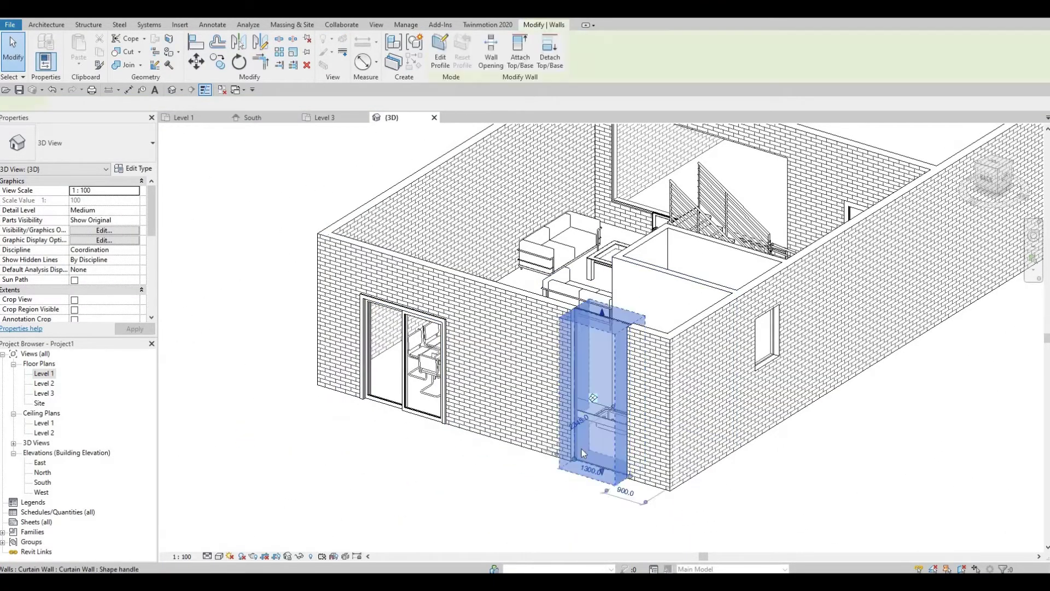
left_click(602, 472)
key("Escape")
left_click(602, 470)
key("Escape")
scroll(603, 467, "up", 3)
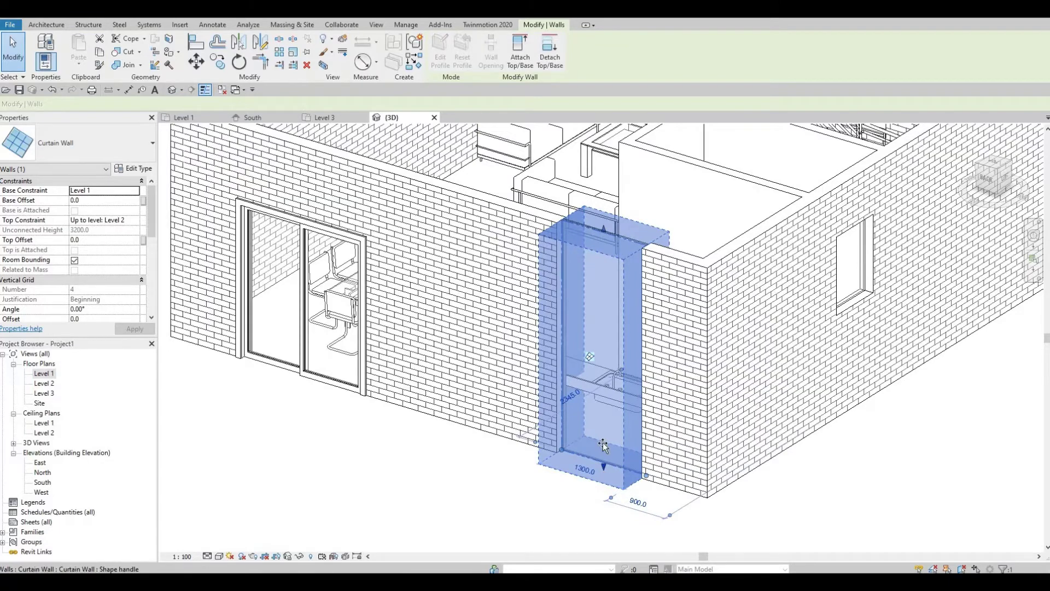
left_click_drag(604, 432, 603, 350)
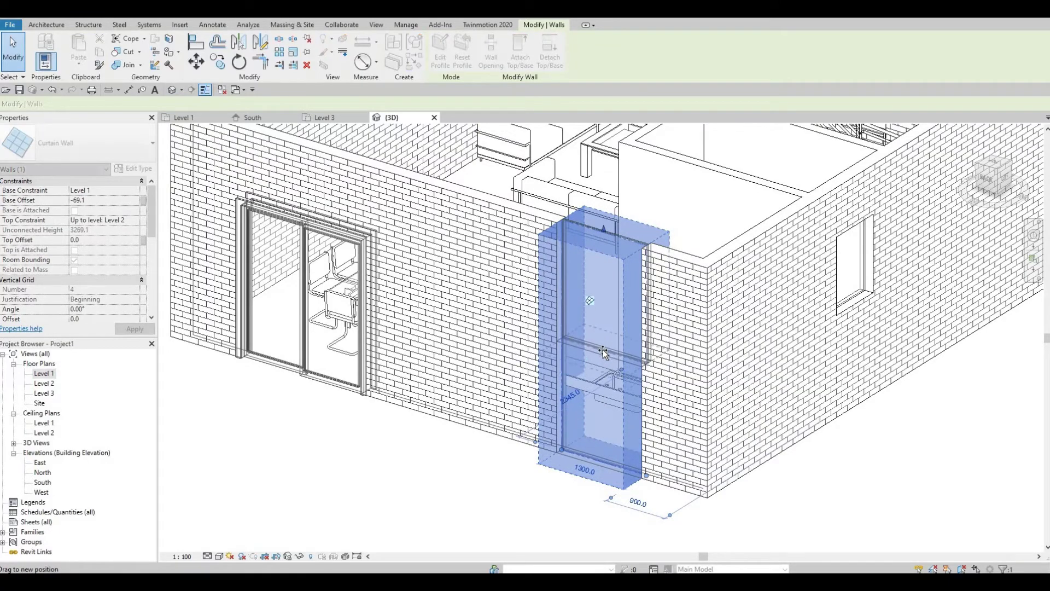
left_click_drag(596, 258, 602, 228)
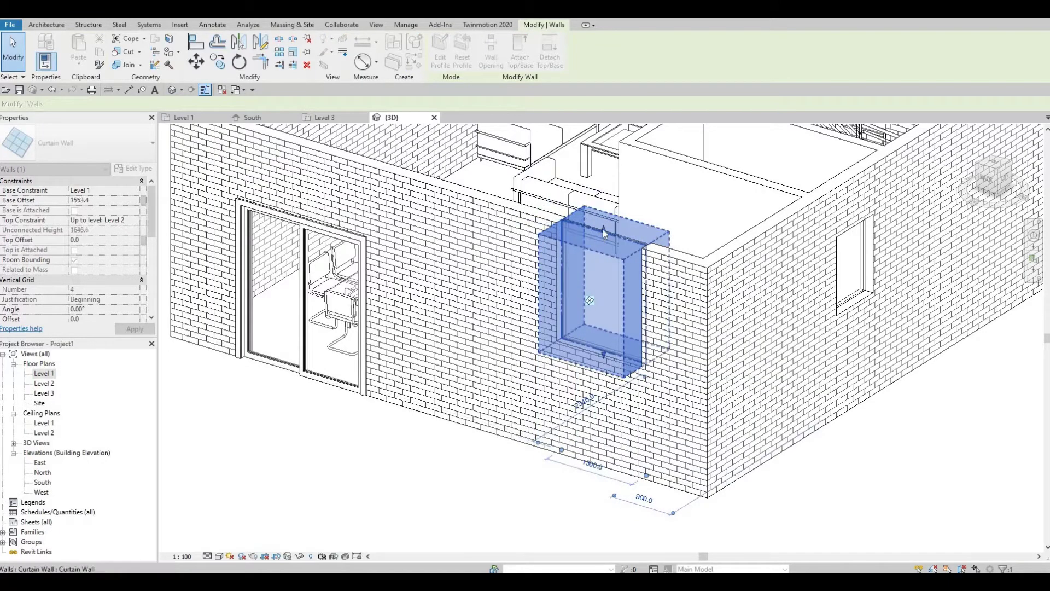
left_click_drag(603, 279, 603, 294)
key("Escape")
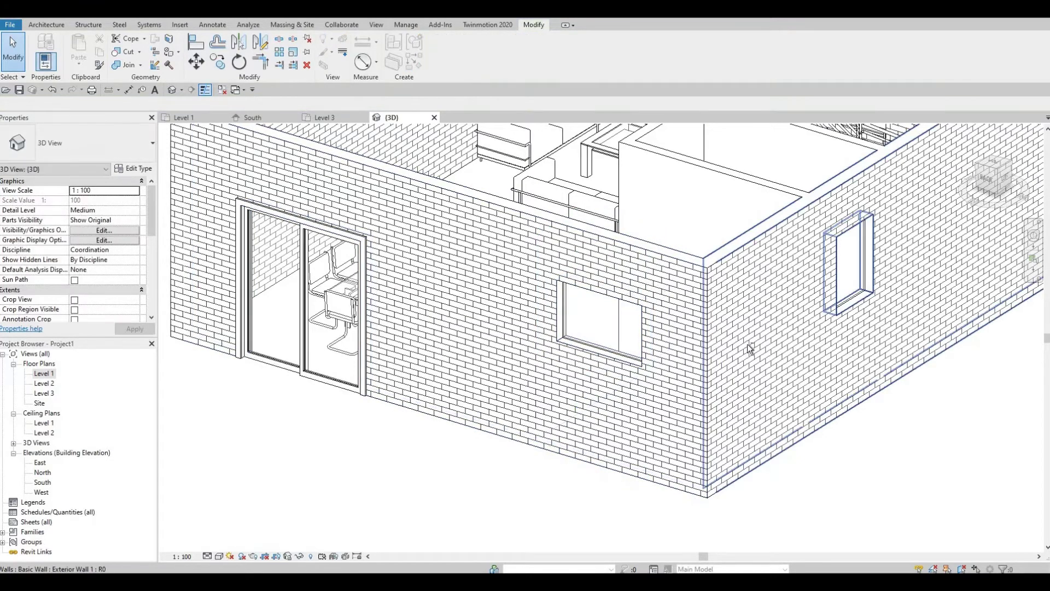
middle_click_drag(765, 333, 750, 340, "shift")
scroll(565, 345, "down", 3)
middle_click_drag(565, 345, 652, 324, "shift")
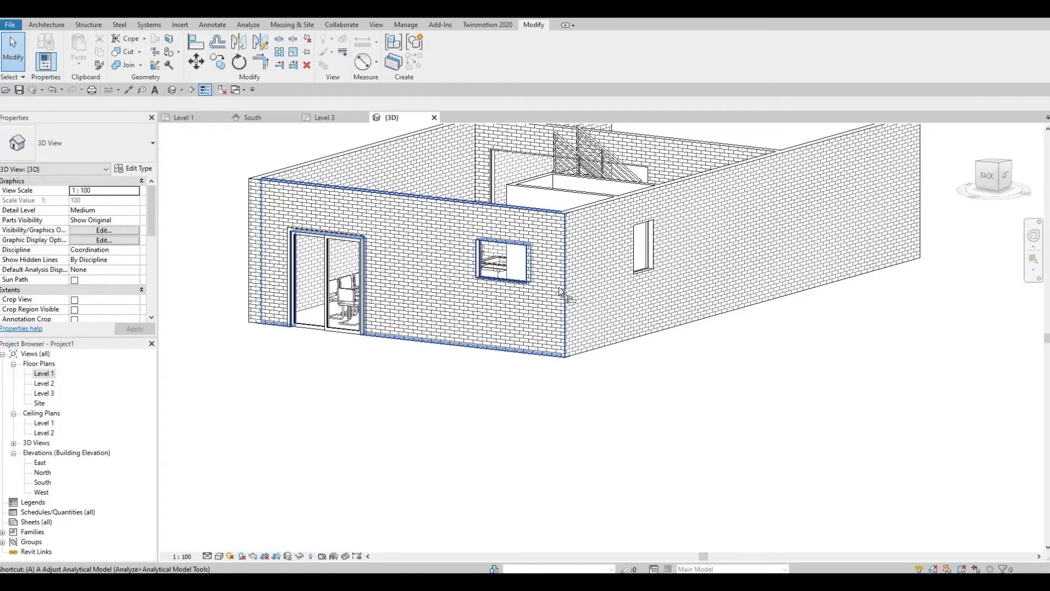
key("a")
key("l")
left_click(507, 282)
left_click(638, 273)
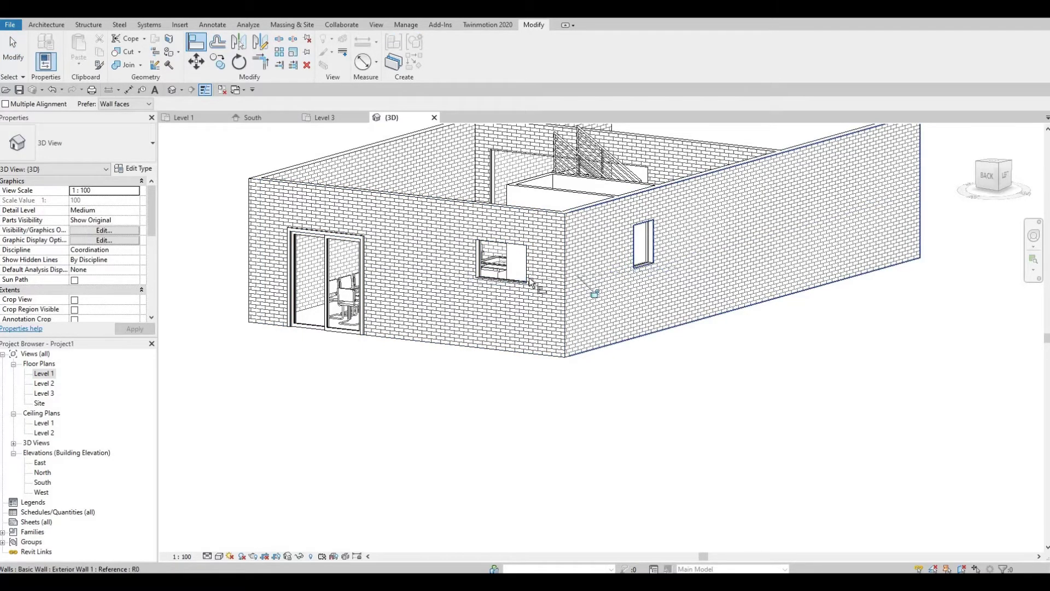
left_click(500, 244)
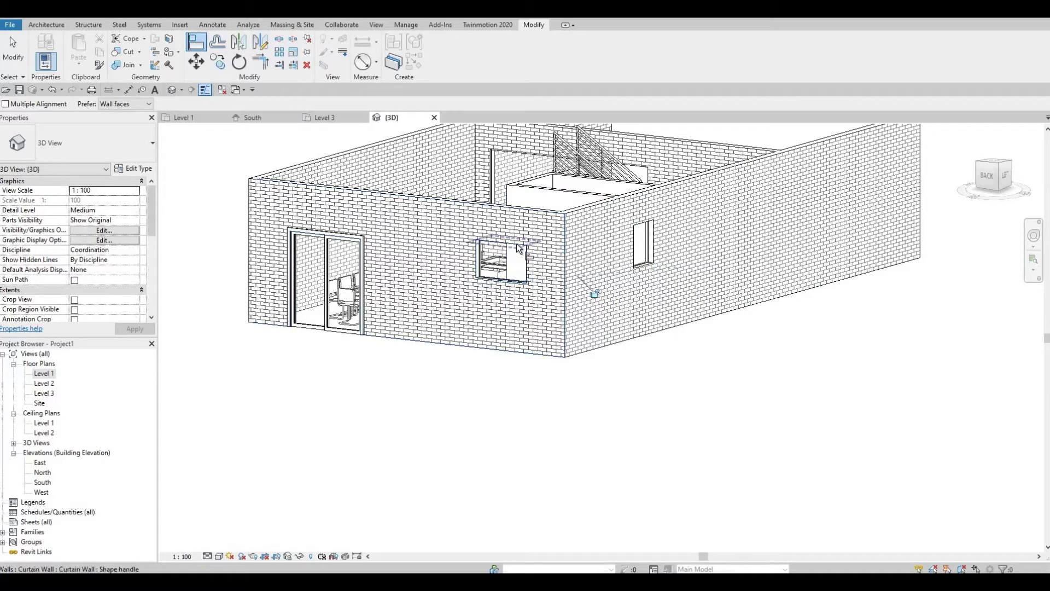
left_click(639, 221)
key("Escape")
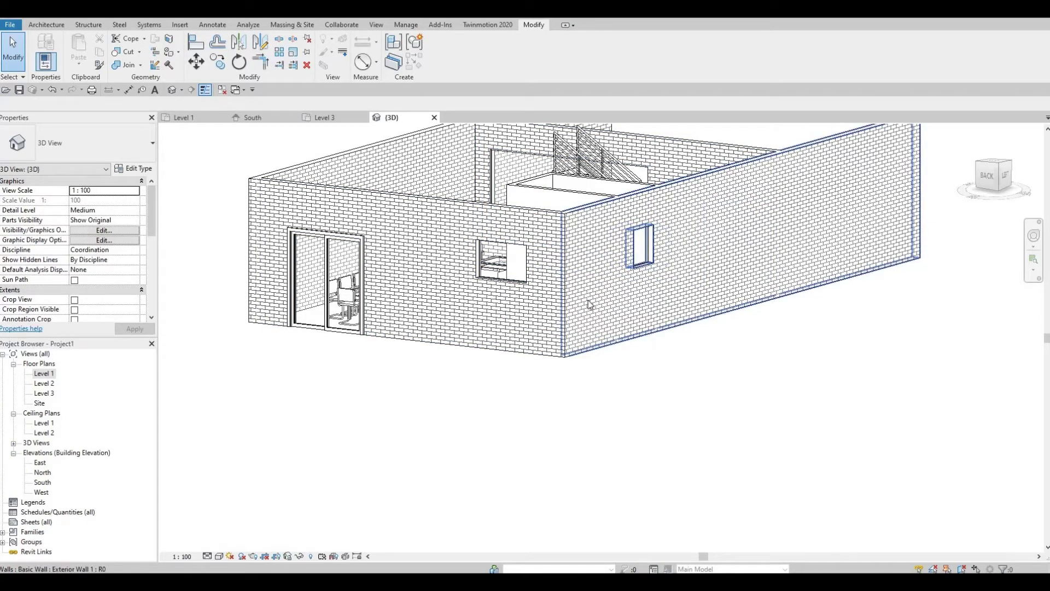
scroll(589, 304, "down", 2)
middle_click_drag(590, 307, 491, 318, "shift")
Add a vertical Curtain Grid line at the midpoint of each of the two small windows
scroll(491, 318, "up", 5)
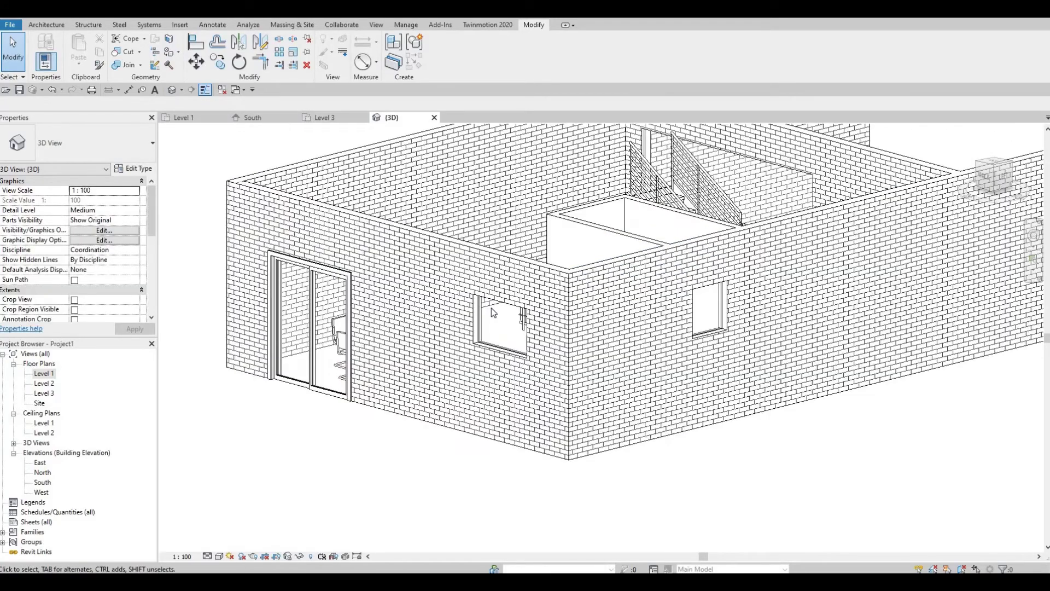
left_click(44, 26)
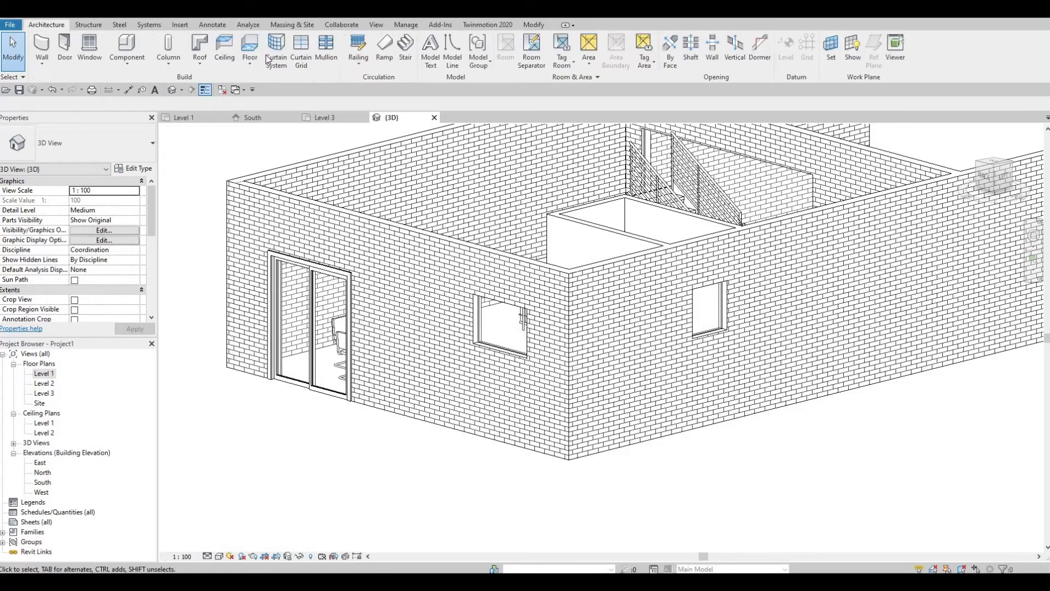
left_click(303, 52)
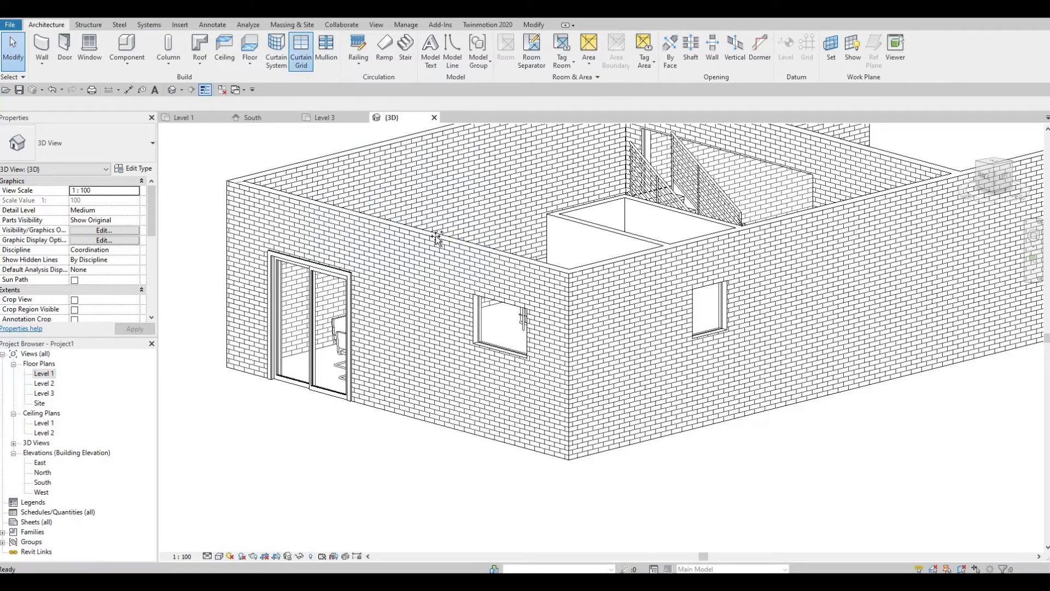
left_click(503, 304)
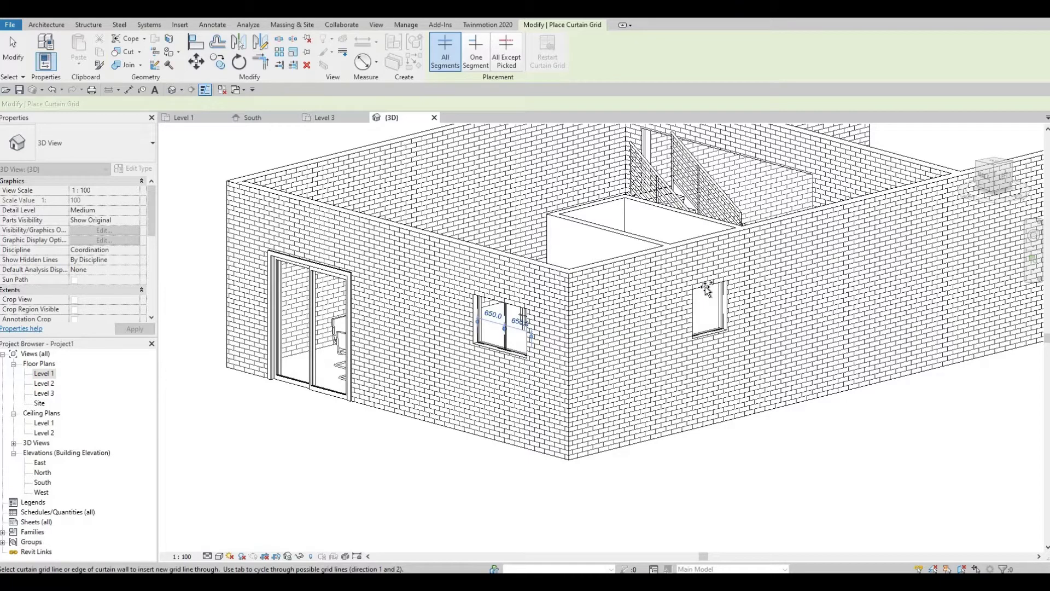
left_click(706, 304)
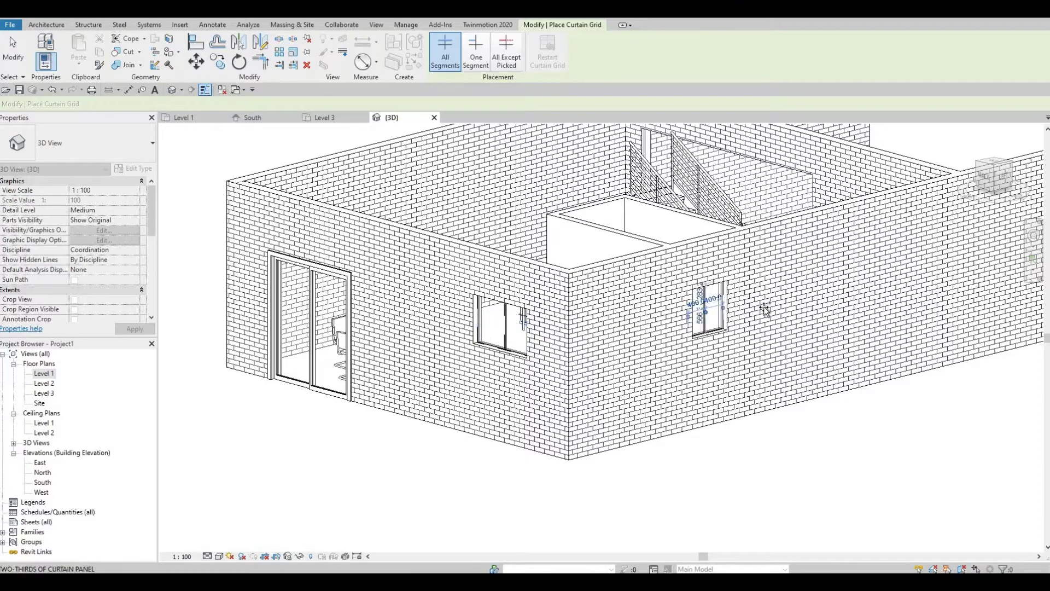
scroll(765, 309, "down", 2)
middle_click_drag(765, 309, 642, 263, "shift")
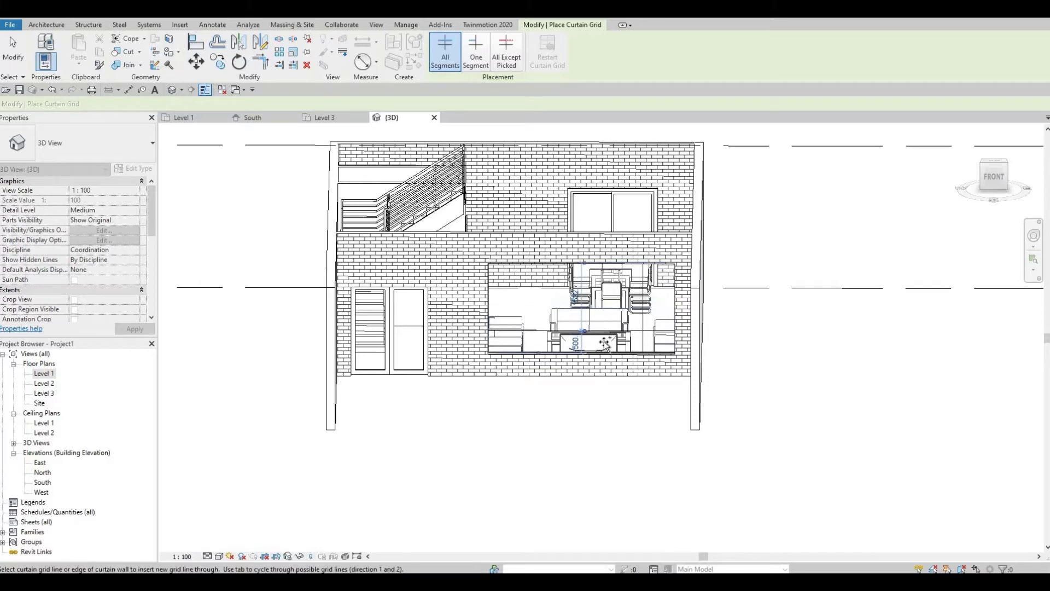
Add a One Segment horizontal grid line in the front window's right panel
scroll(599, 343, "up", 1)
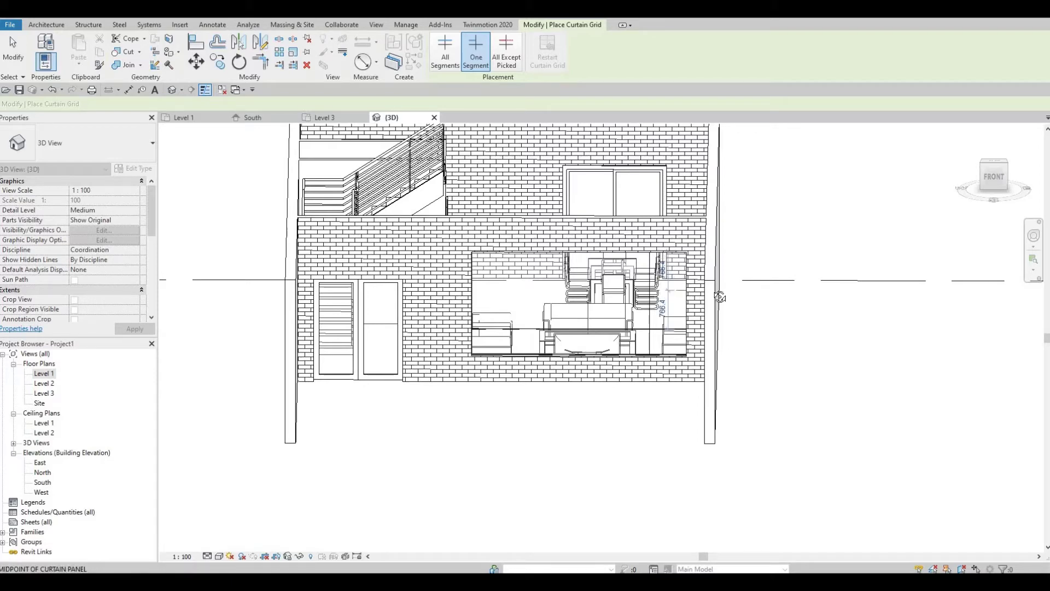
middle_click_drag(720, 293, 744, 272, "shift")
left_click(743, 271)
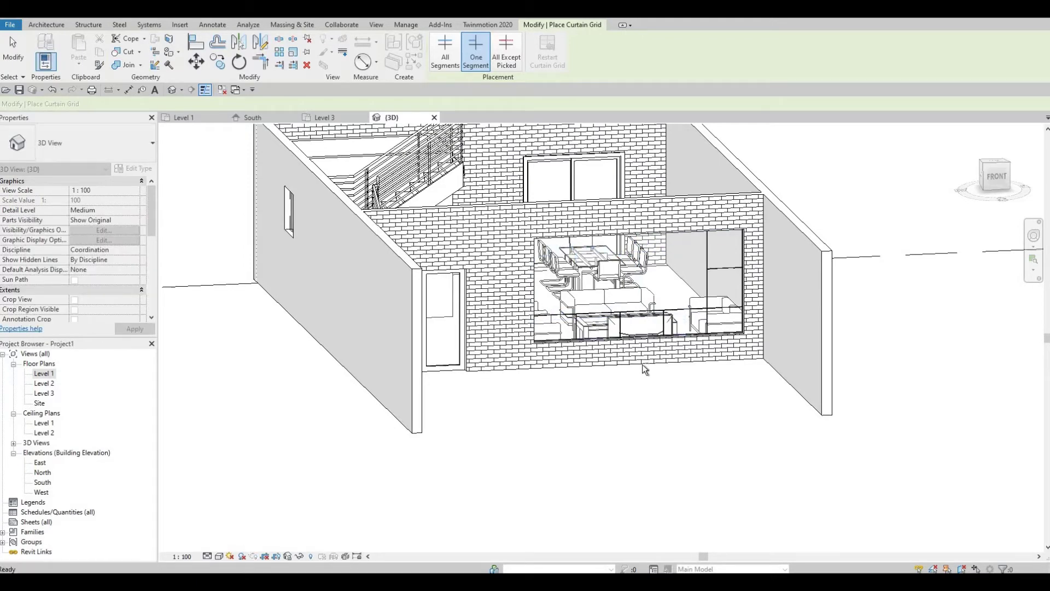
key("Escape")
middle_click_drag(668, 380, 679, 351, "shift")
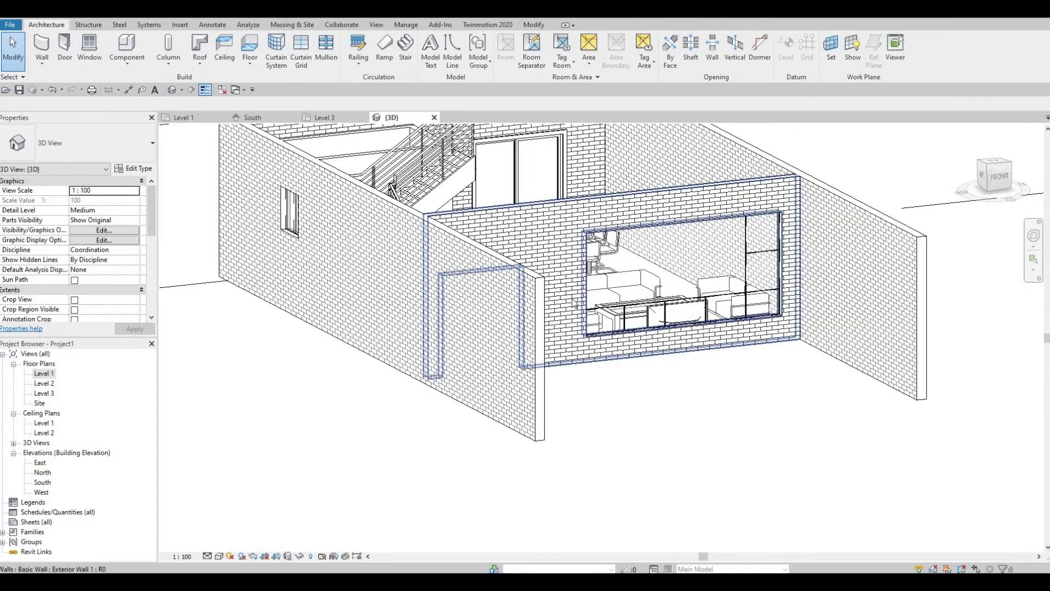
Apply Rectangular Mullion 50mm x 65mm to All Grid Lines of the front curtain wall
left_click(330, 53)
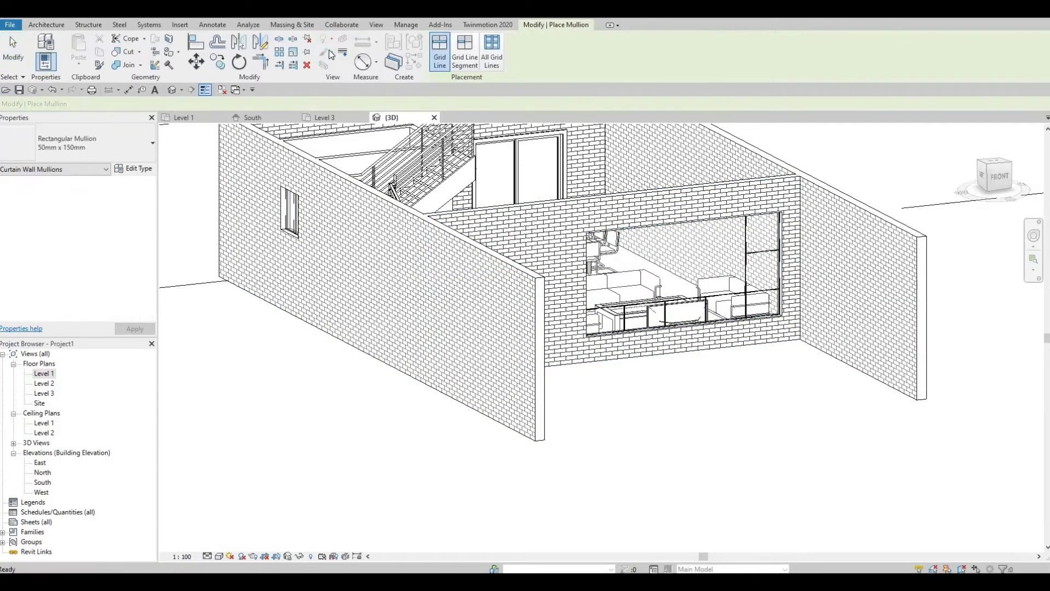
left_click(136, 170)
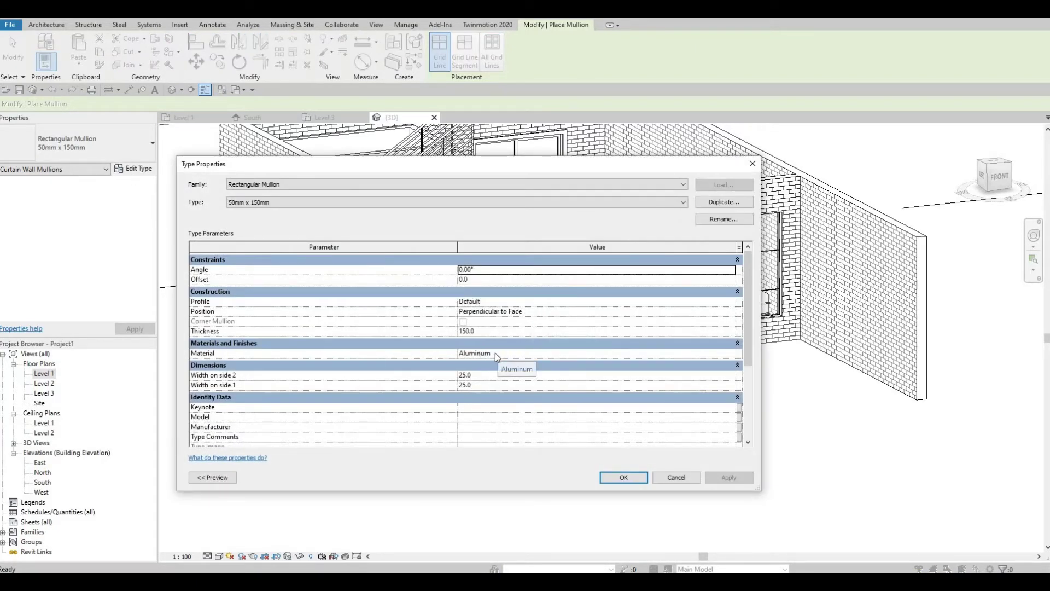
left_click(753, 163)
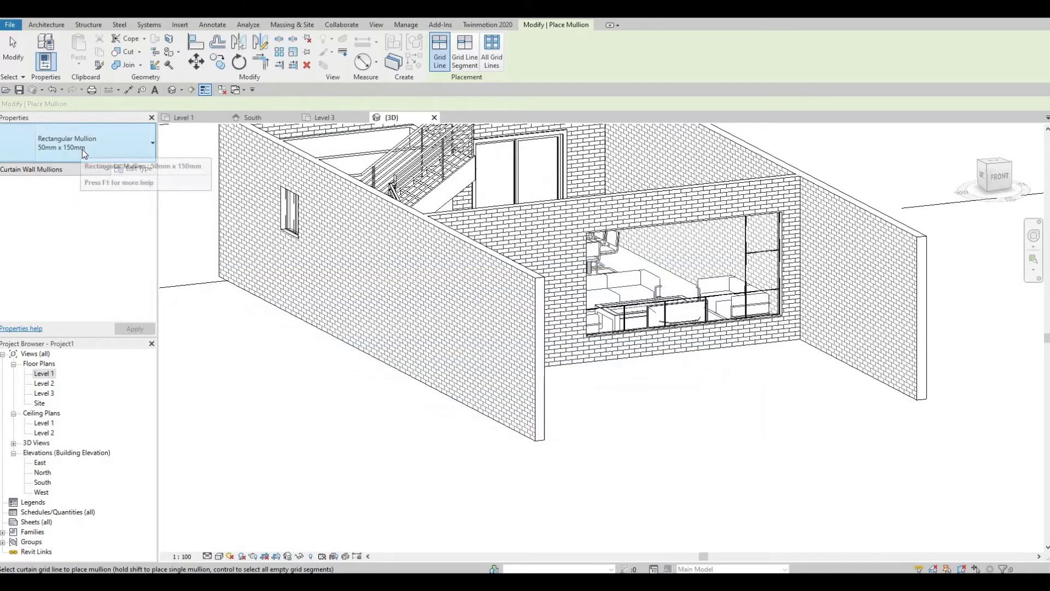
left_click(82, 149)
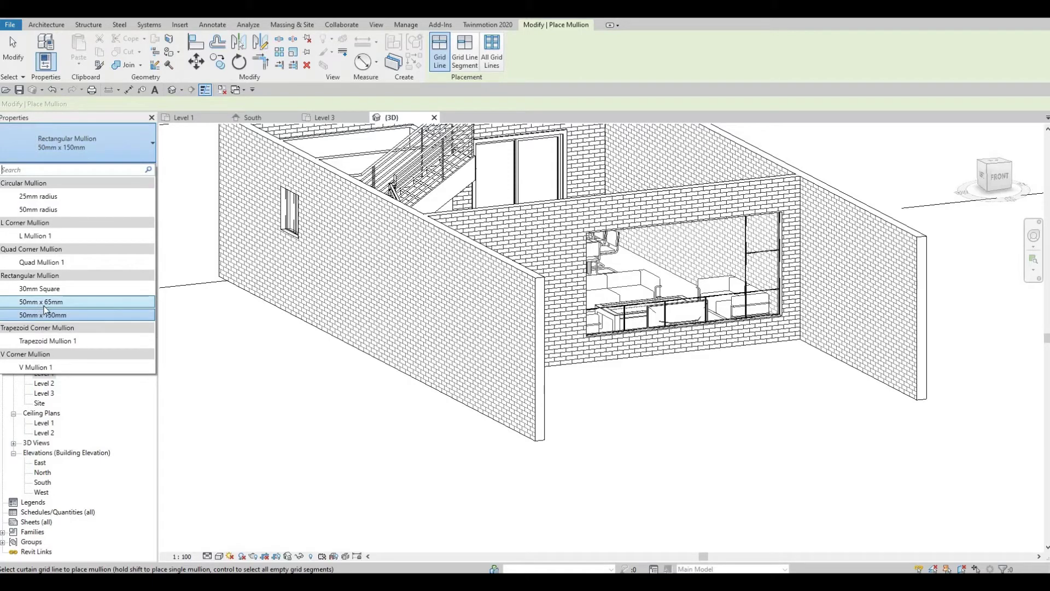
left_click(92, 301)
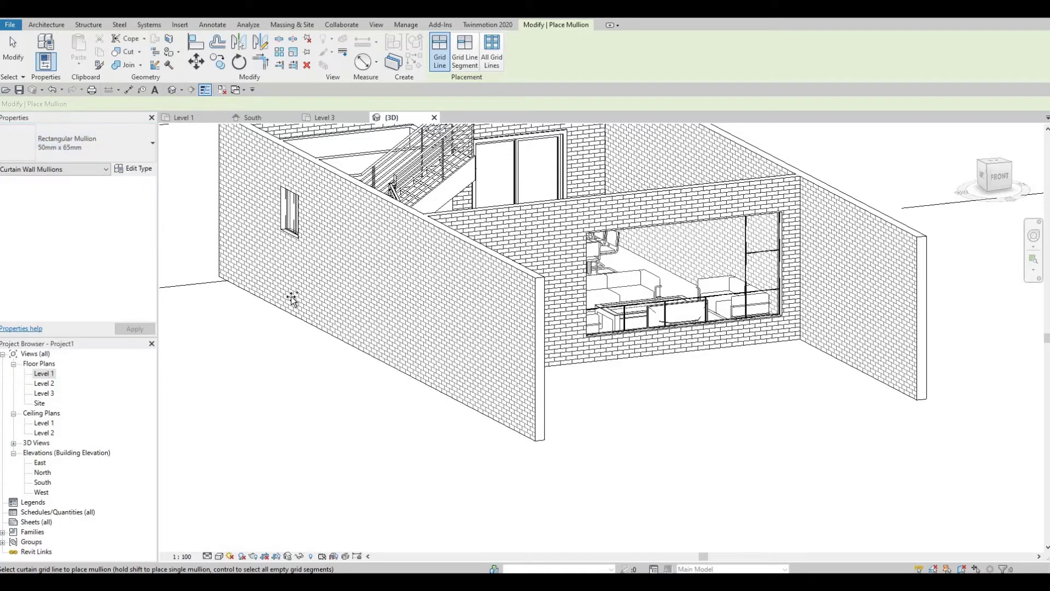
left_click(499, 64)
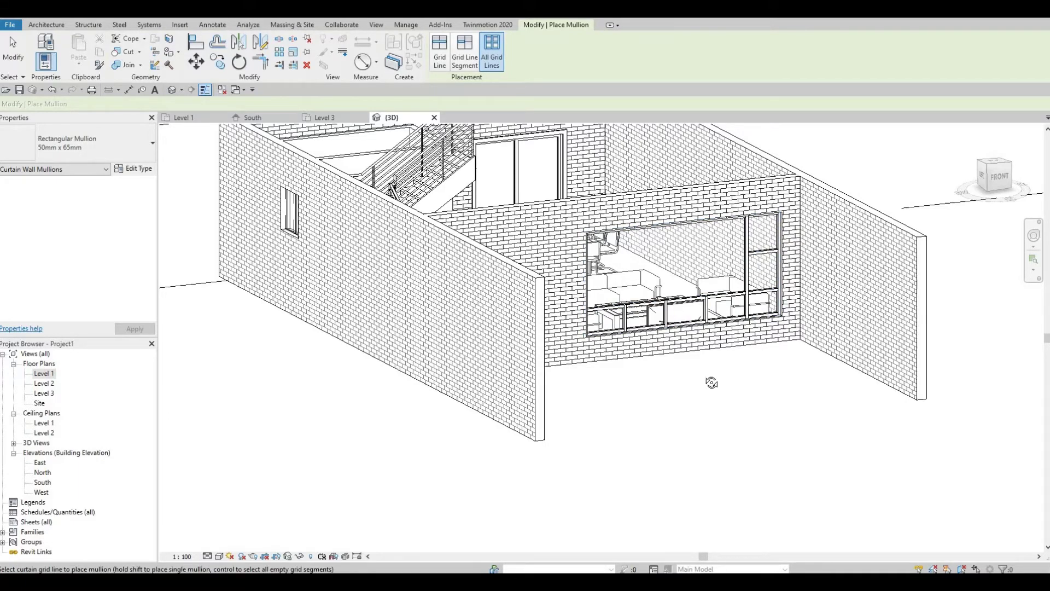
middle_click_drag(711, 382, 547, 312, "shift")
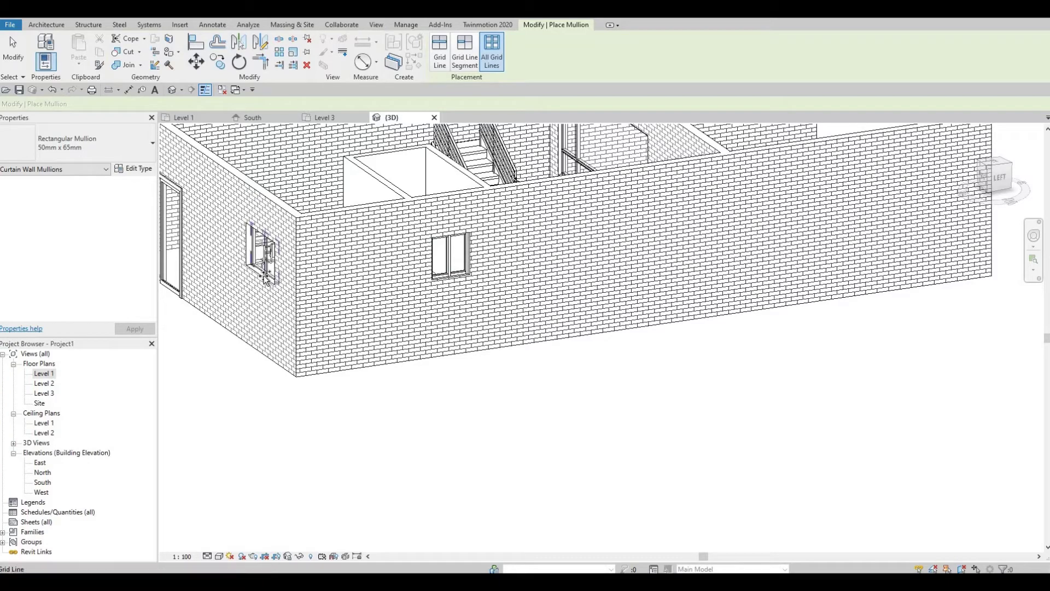
middle_click_drag(692, 392, 729, 262, "shift")
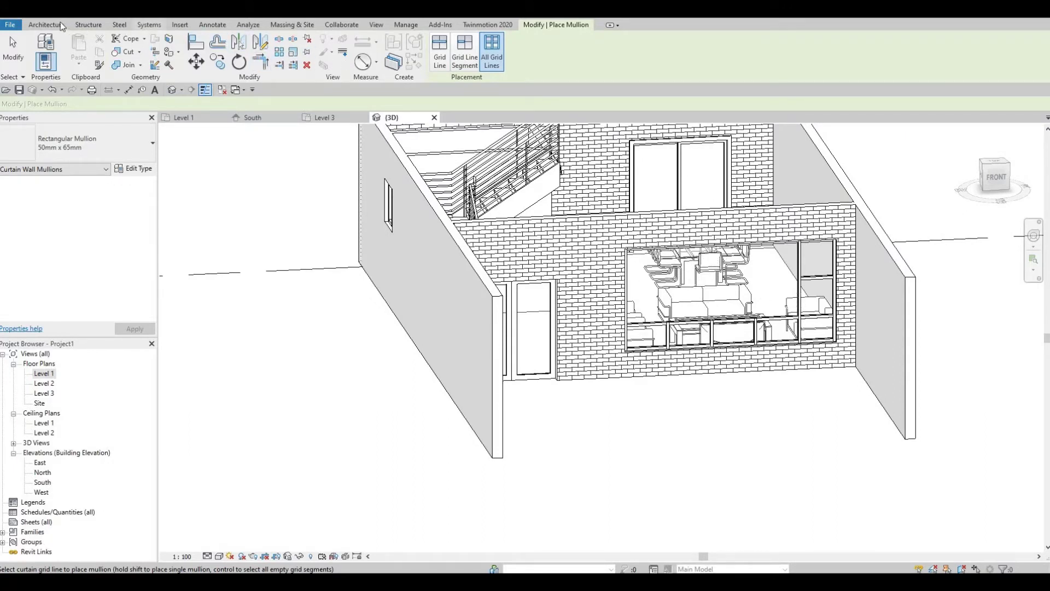
In the South elevation, add a One Segment vertical grid line in the window's upper panel
left_click(42, 25)
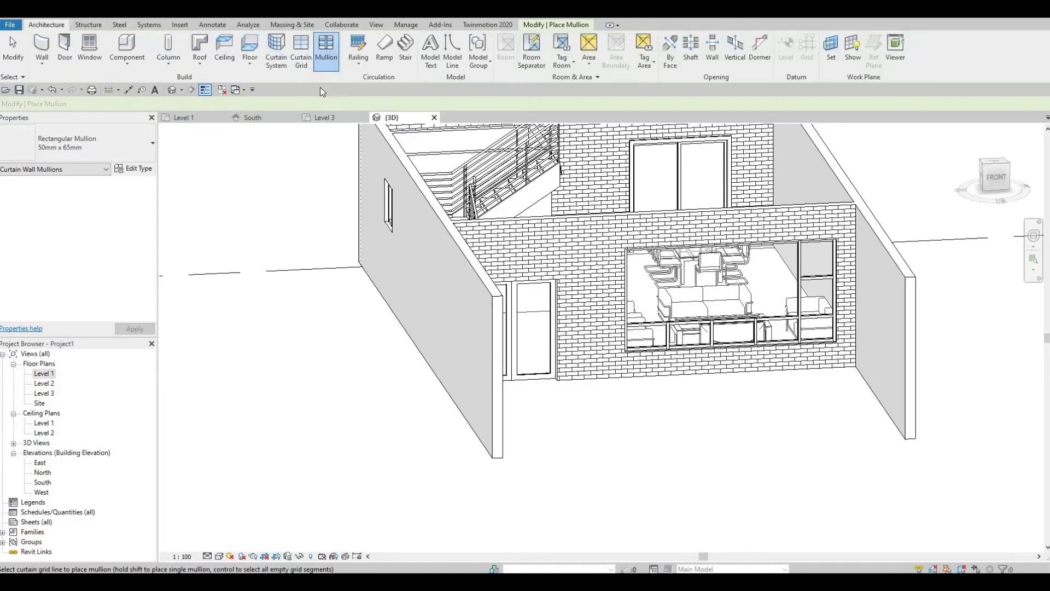
left_click(299, 61)
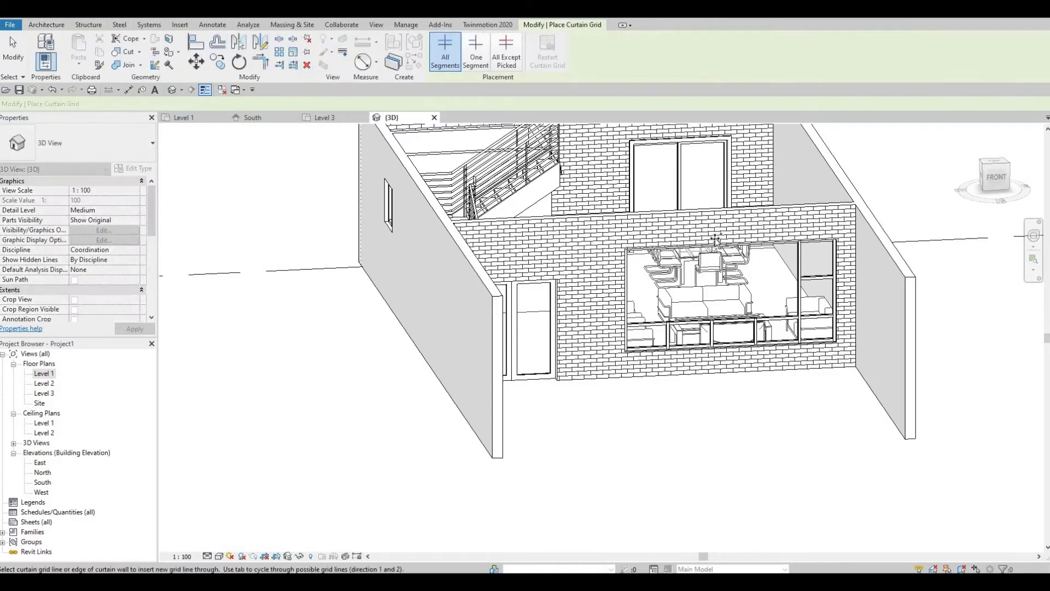
left_click(474, 63)
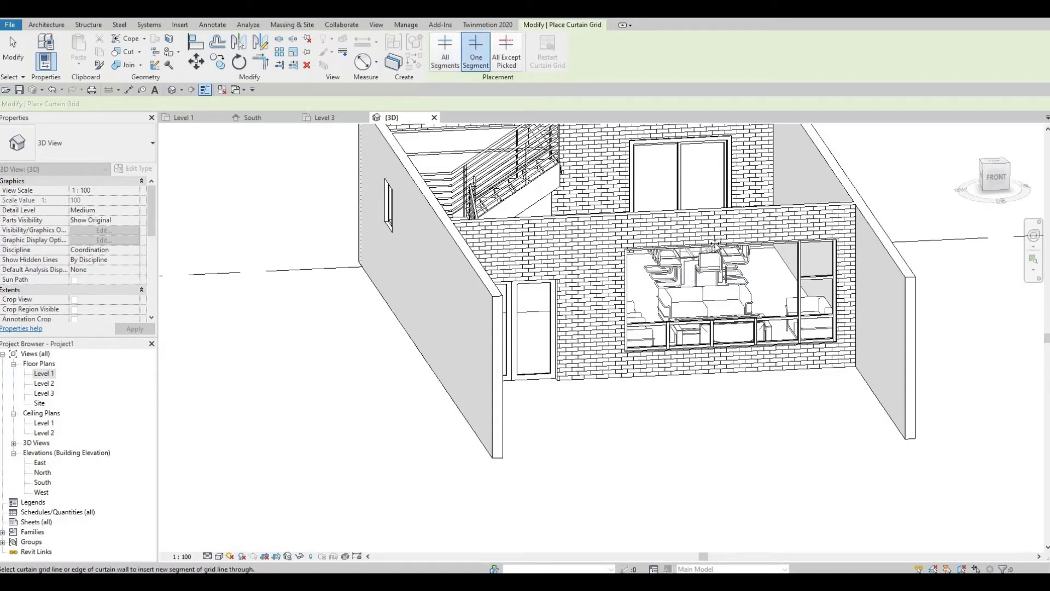
scroll(716, 258, "up", 2)
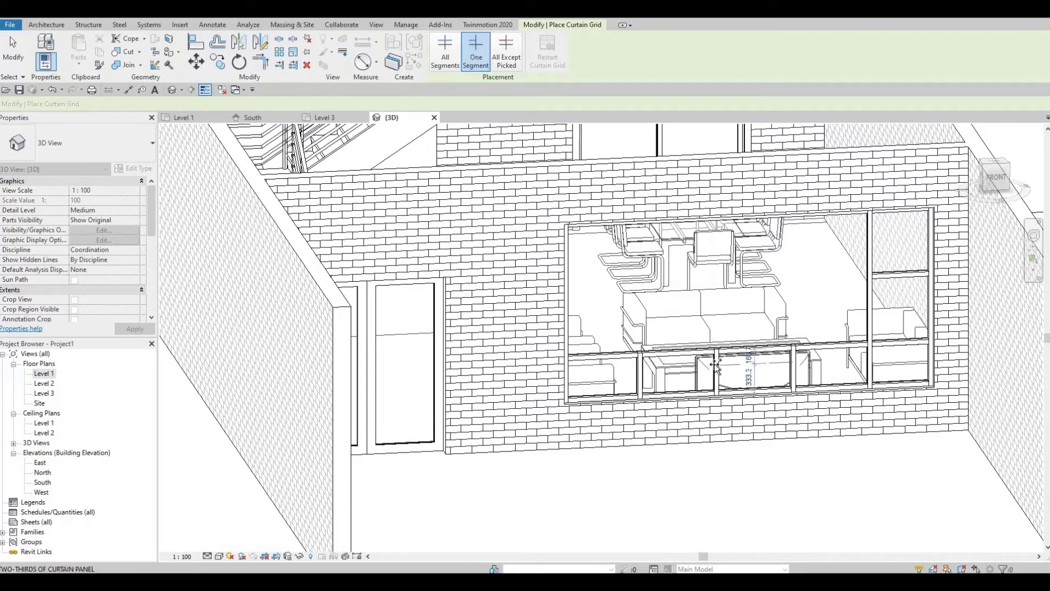
mouse_move(751, 358)
middle_mouse_down("shift")
mouse_move(753, 336)
mouse_move(728, 342)
middle_mouse_up("shift")
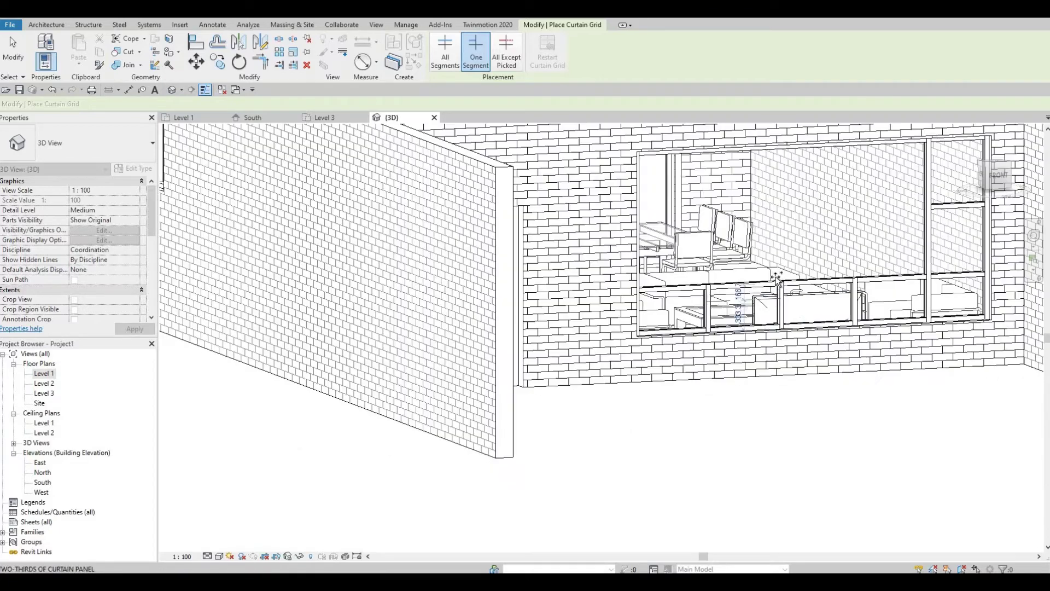
double_click(39, 484)
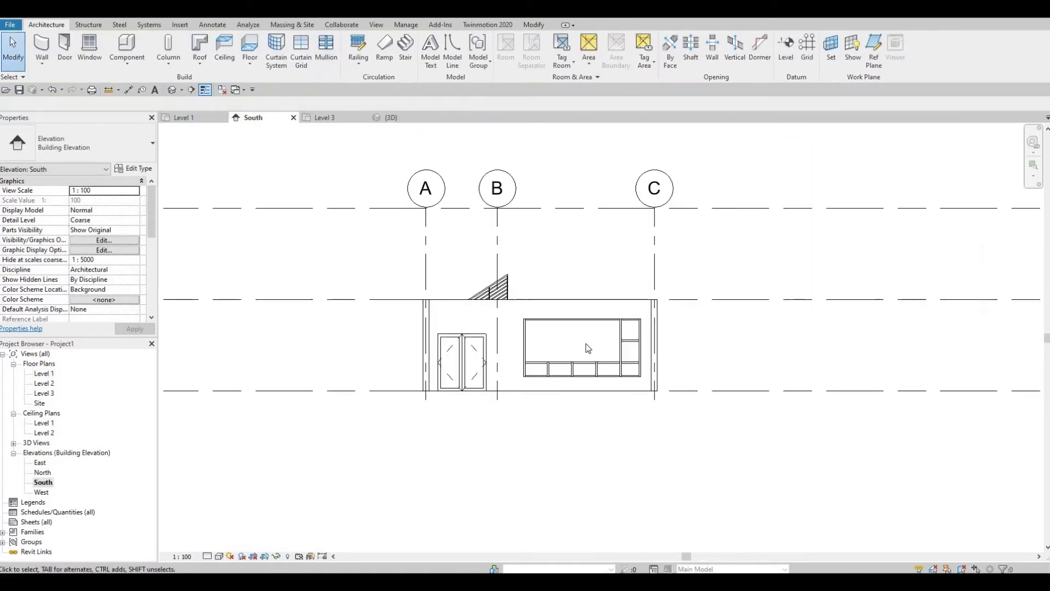
scroll(585, 344, "up", 5)
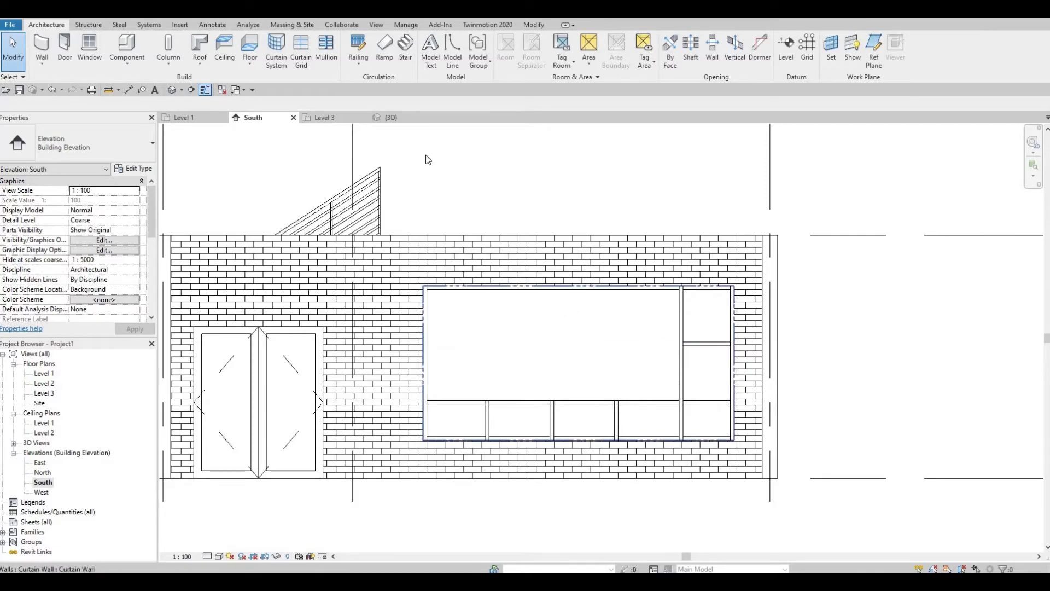
left_click(302, 48)
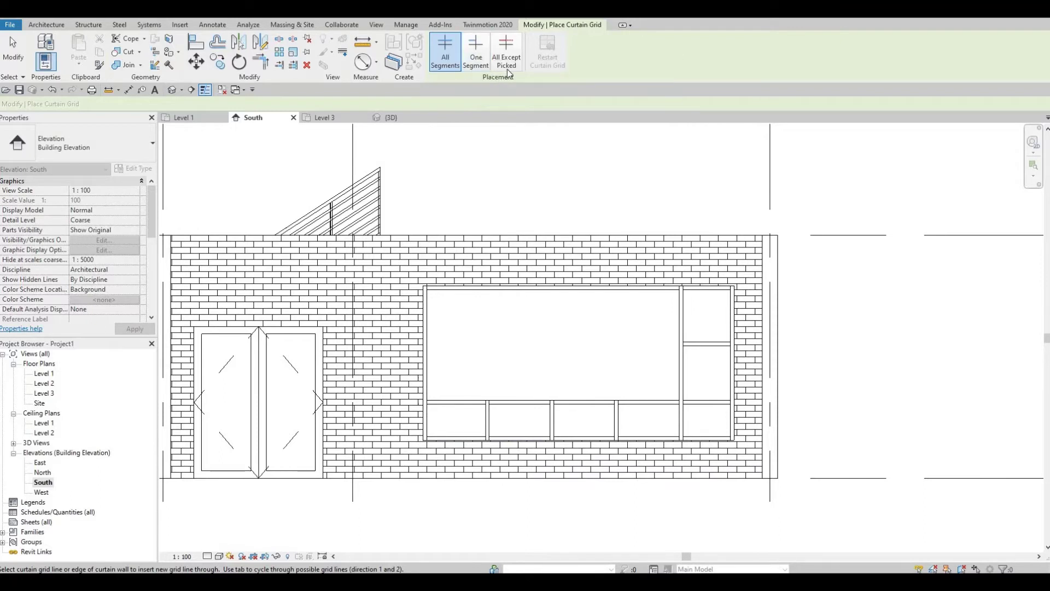
left_click(473, 53)
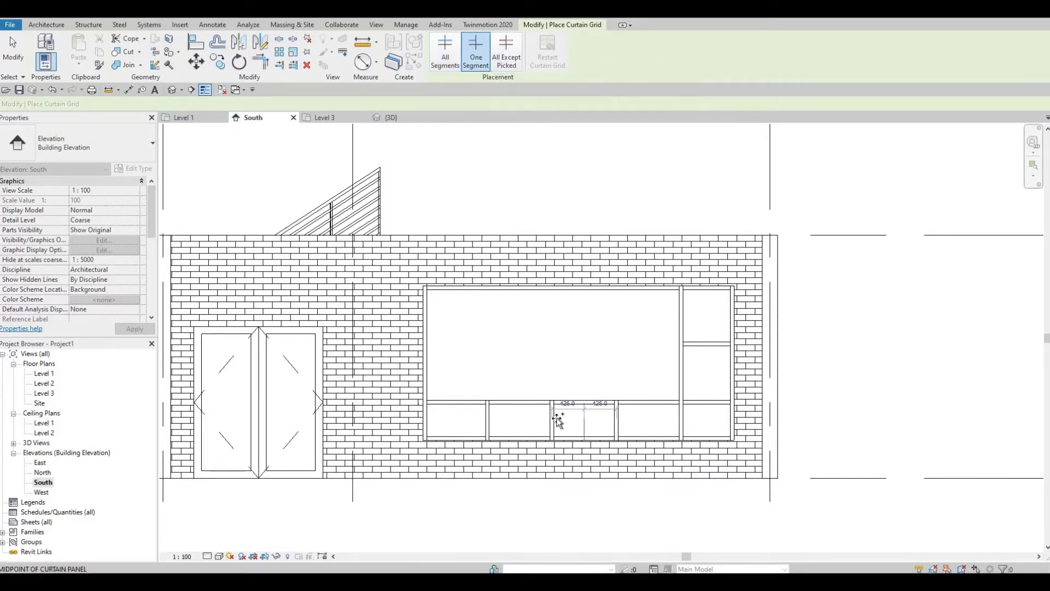
left_click(553, 310)
key("Escape")
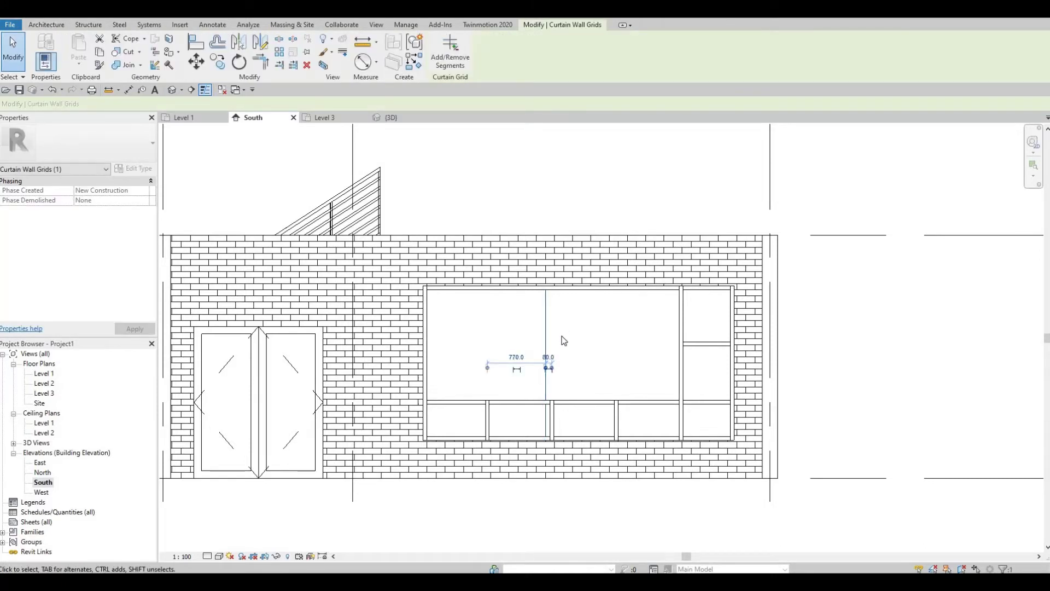
Delete the elements flagged by the error and select the leftover vertical grid line
key("Right")
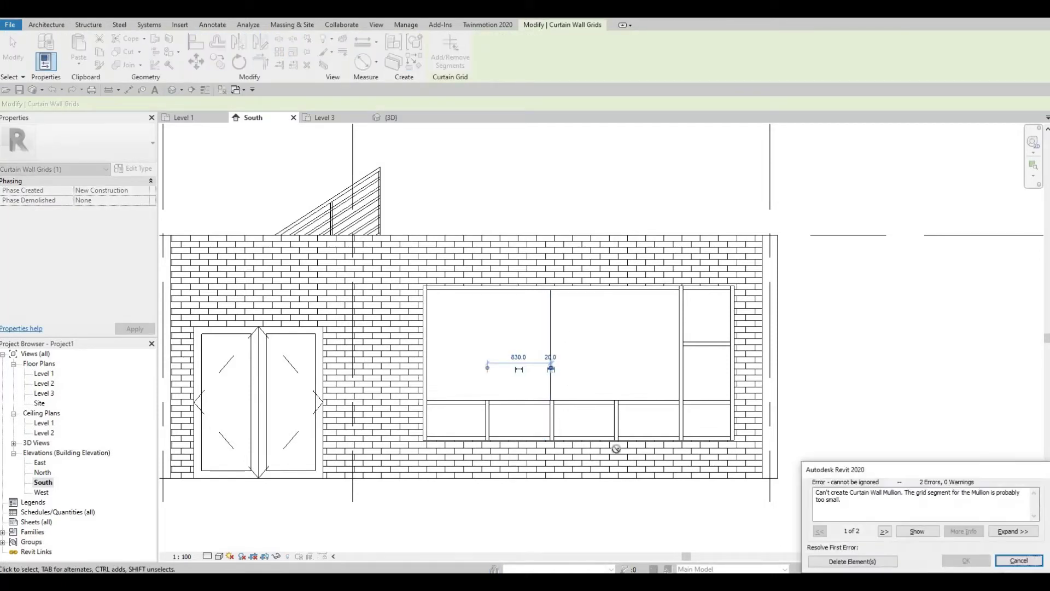
left_click(868, 562)
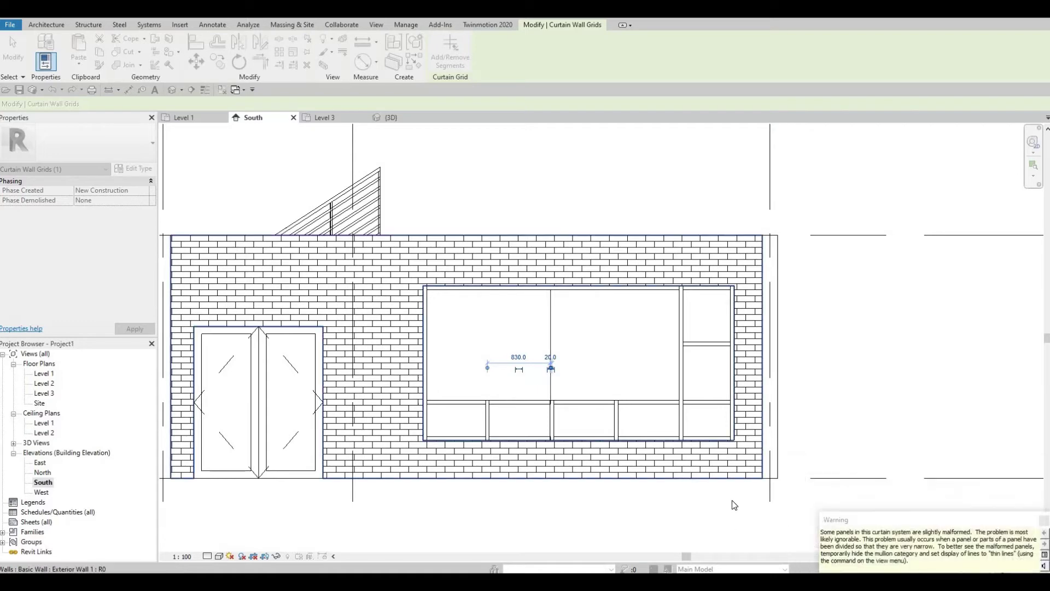
left_click(551, 363)
Delete the test grid line and add a single vertical grid segment in the large panel
key("Delete")
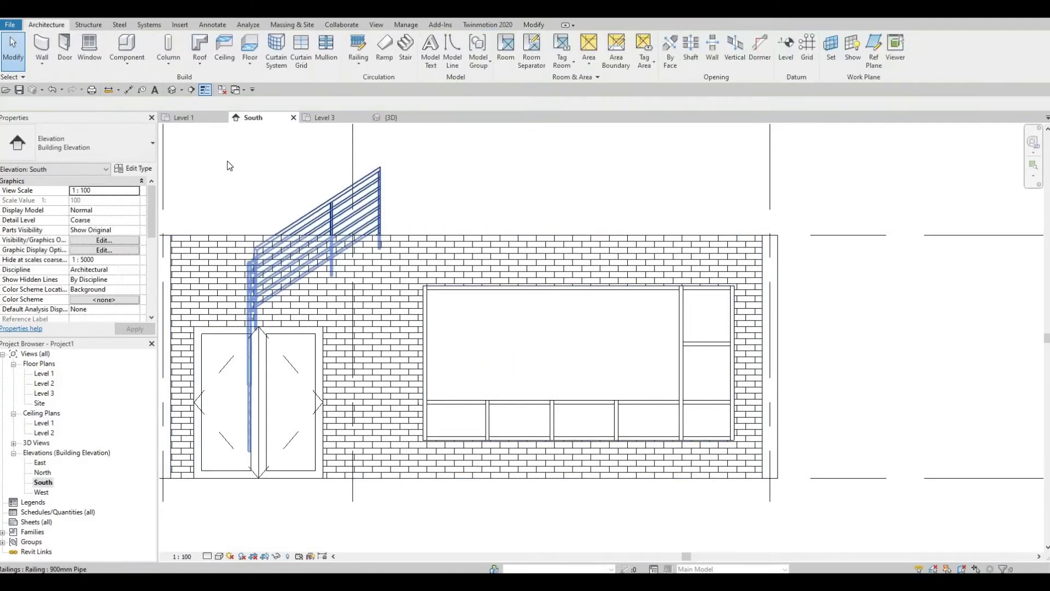
left_click(302, 55)
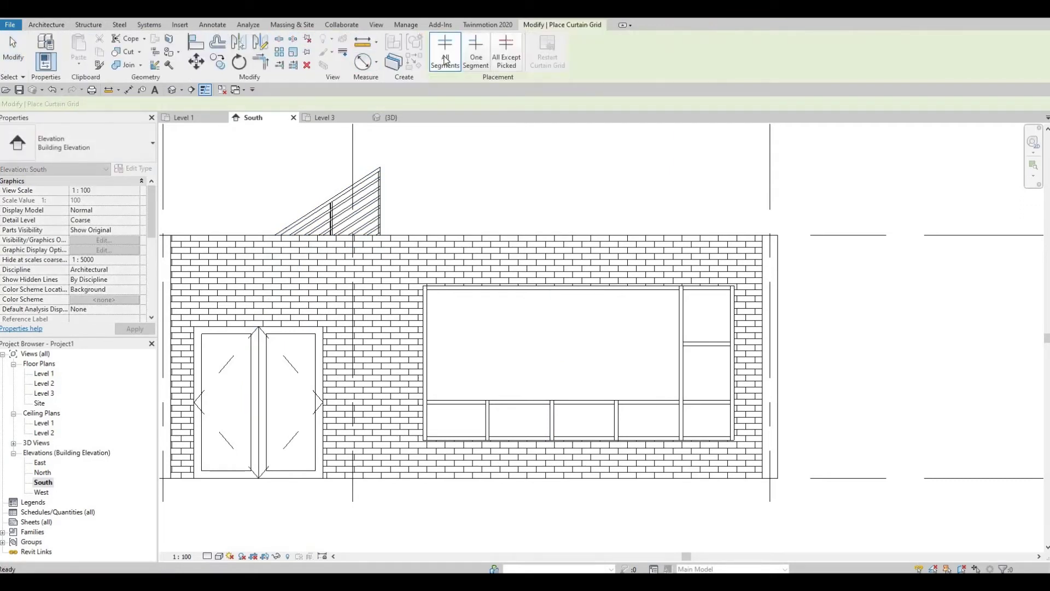
left_click(477, 60)
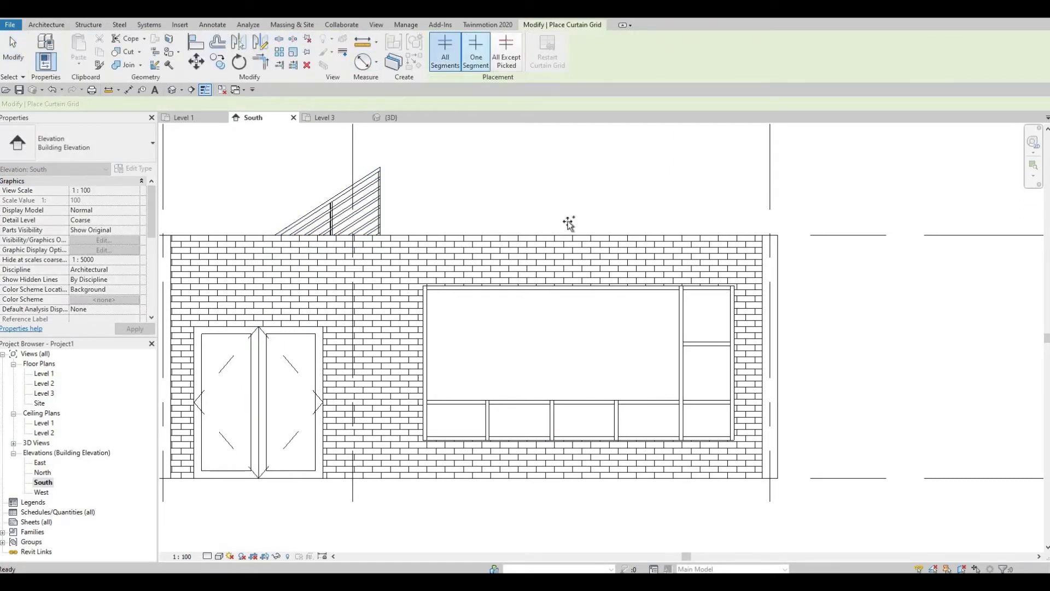
left_click(557, 287)
key("Escape")
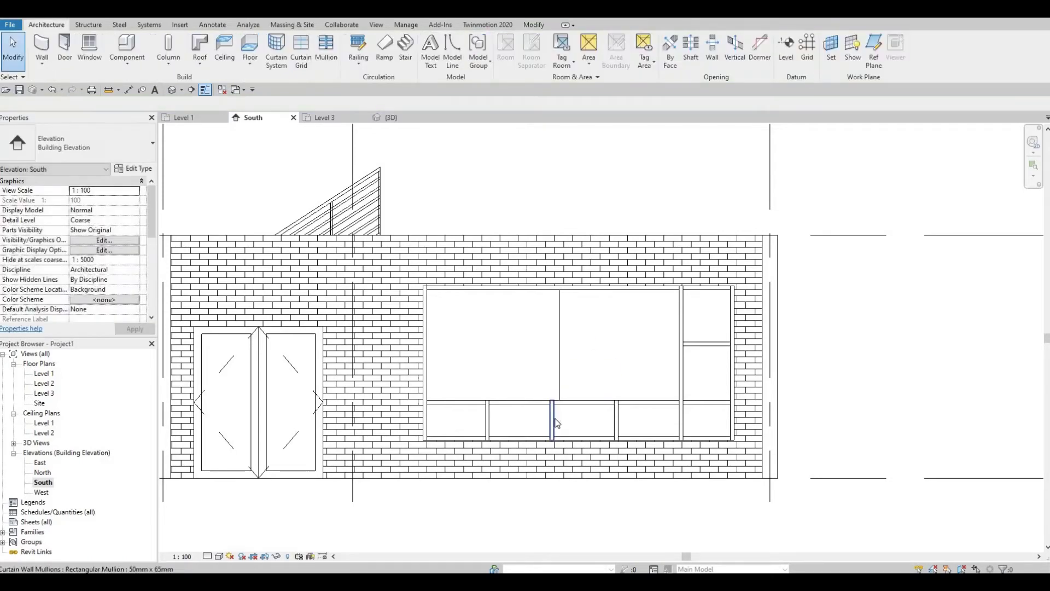
Remove the lower mullion and the remaining grid lines, leaving one wider lower panel
left_click(552, 418)
key("Delete")
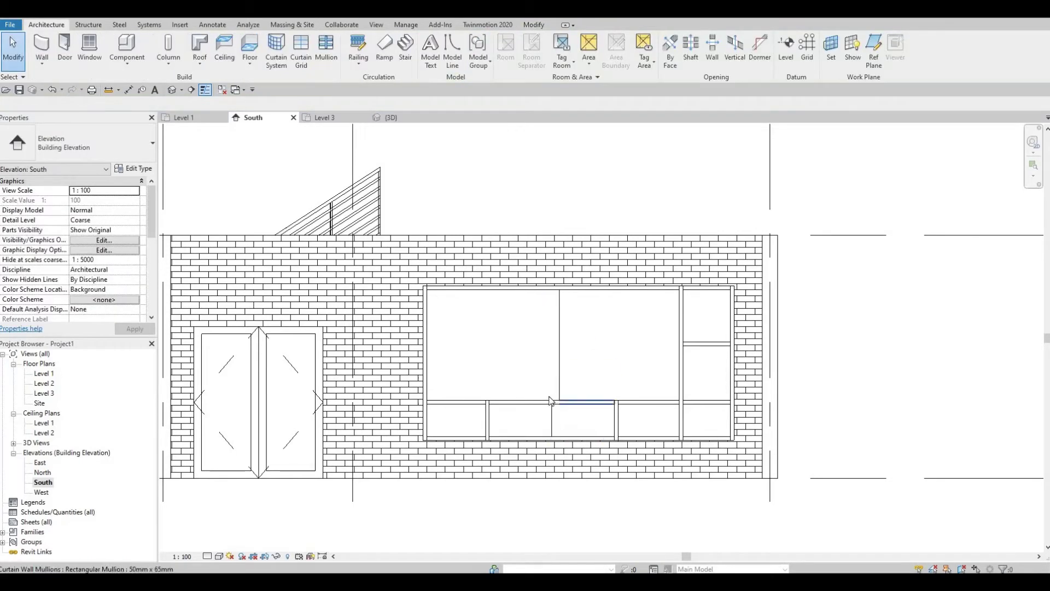
left_click(567, 393)
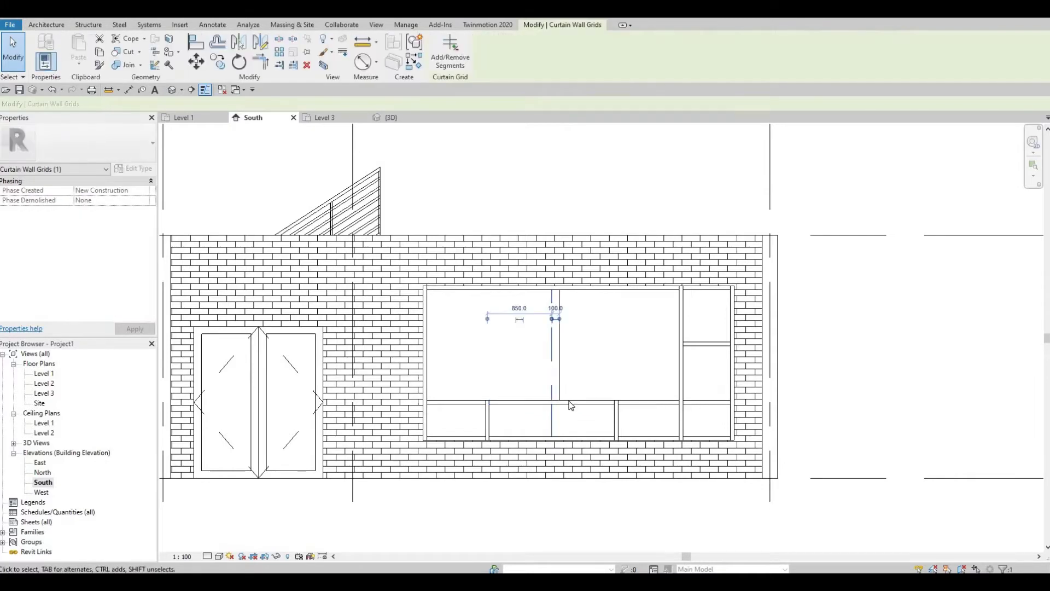
key("Delete")
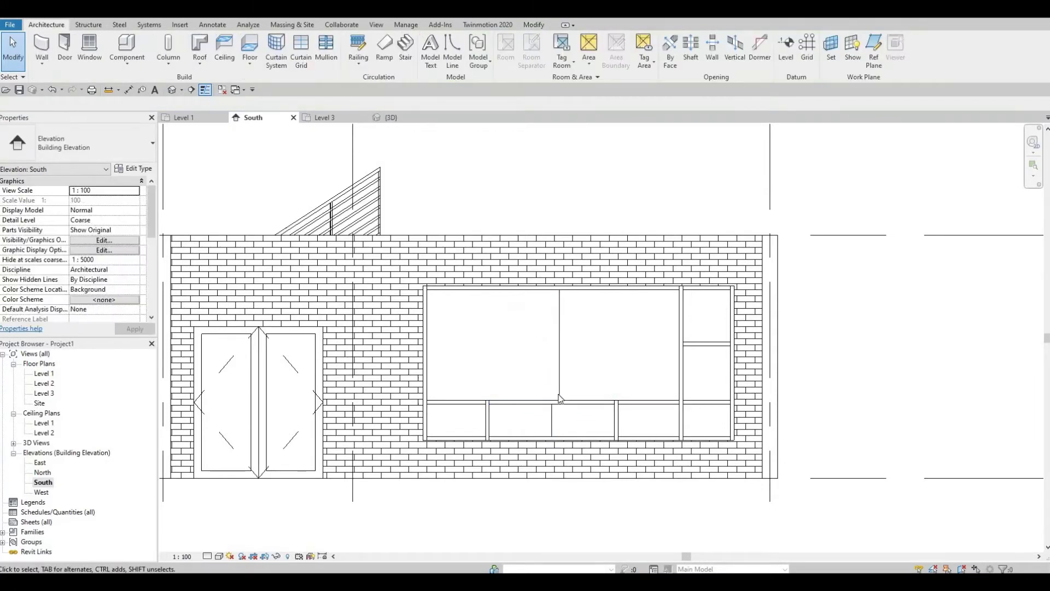
left_click(551, 422)
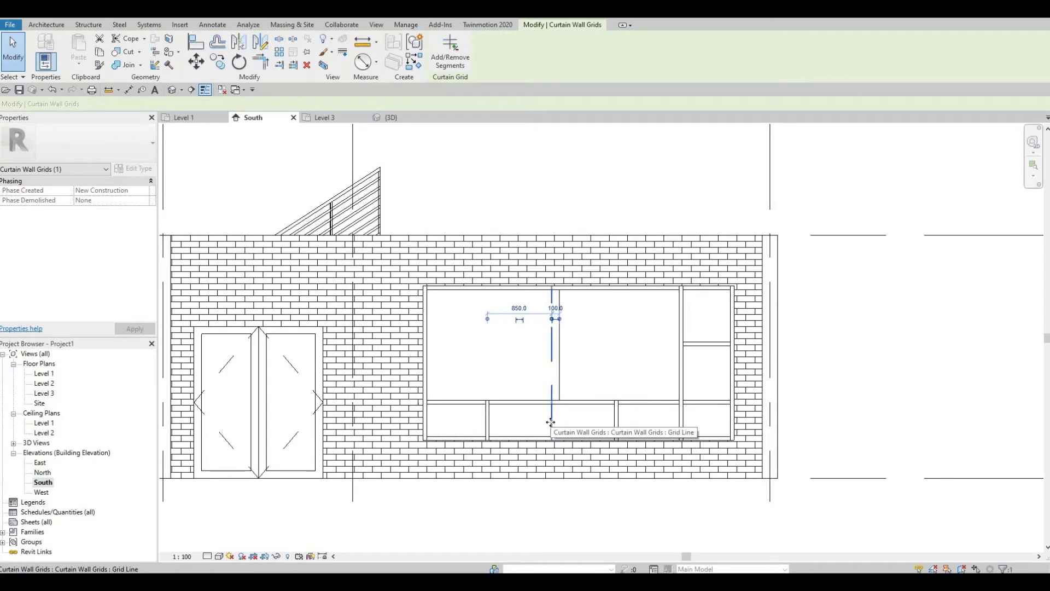
key("Delete")
left_click(559, 355)
key("Delete")
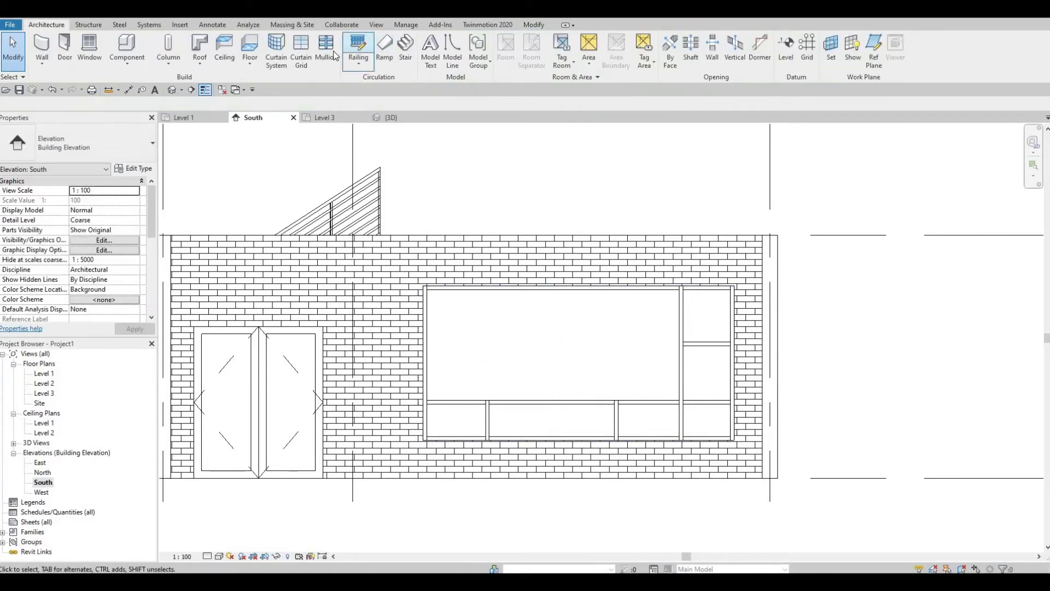
left_click(302, 51)
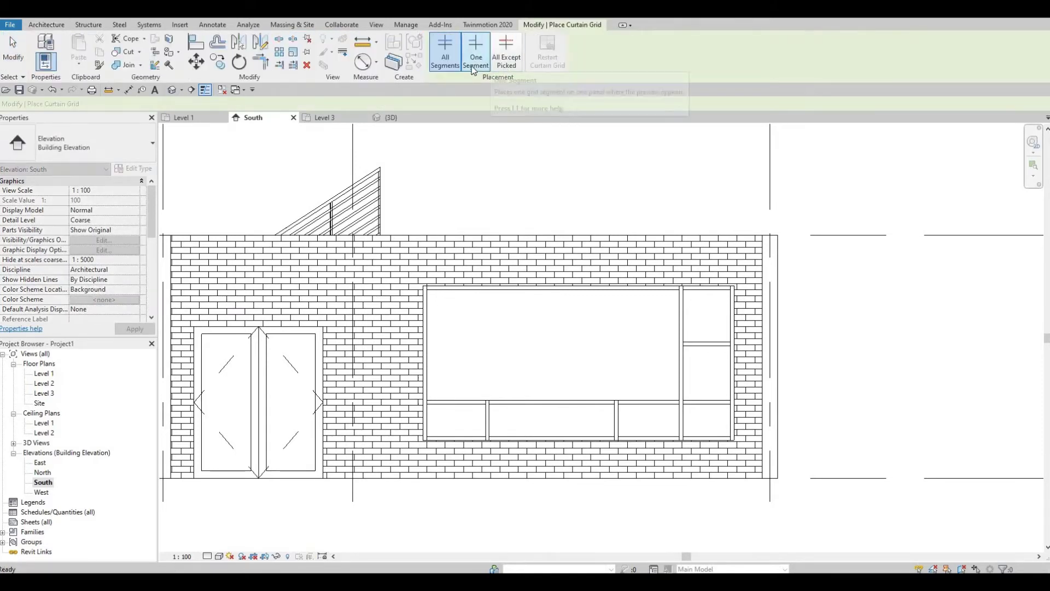
Add a full-length grid line at the panel midpoint (850/850) and place a mullion on it
left_click(477, 67)
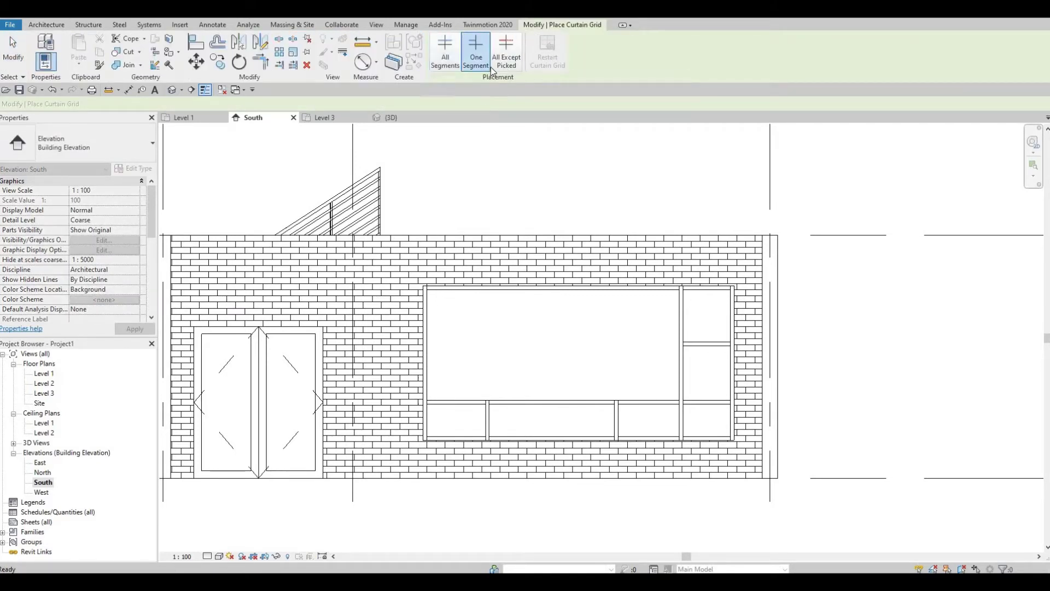
left_click(445, 55)
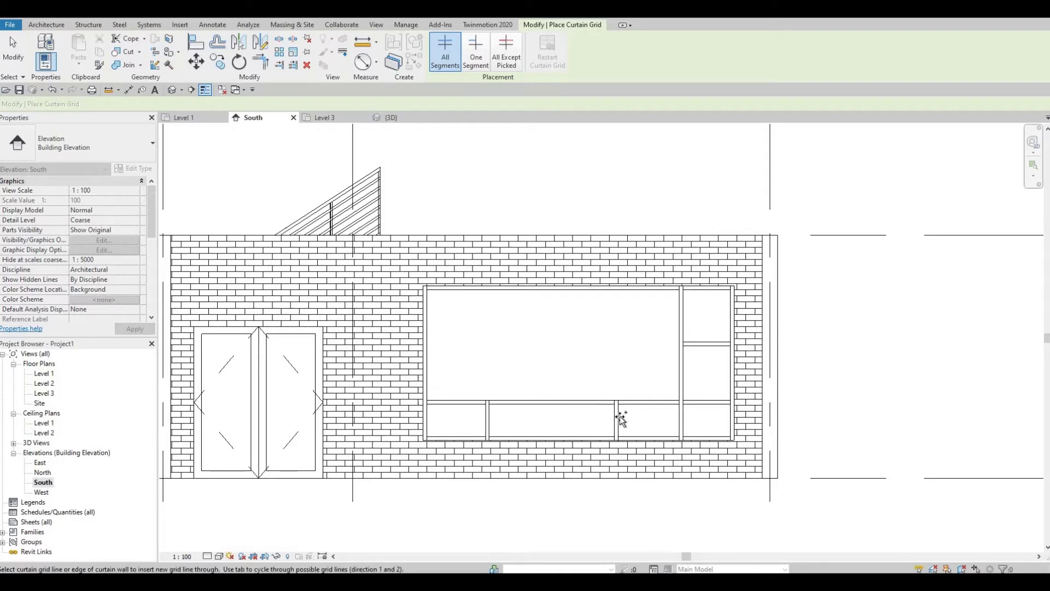
left_click(549, 438)
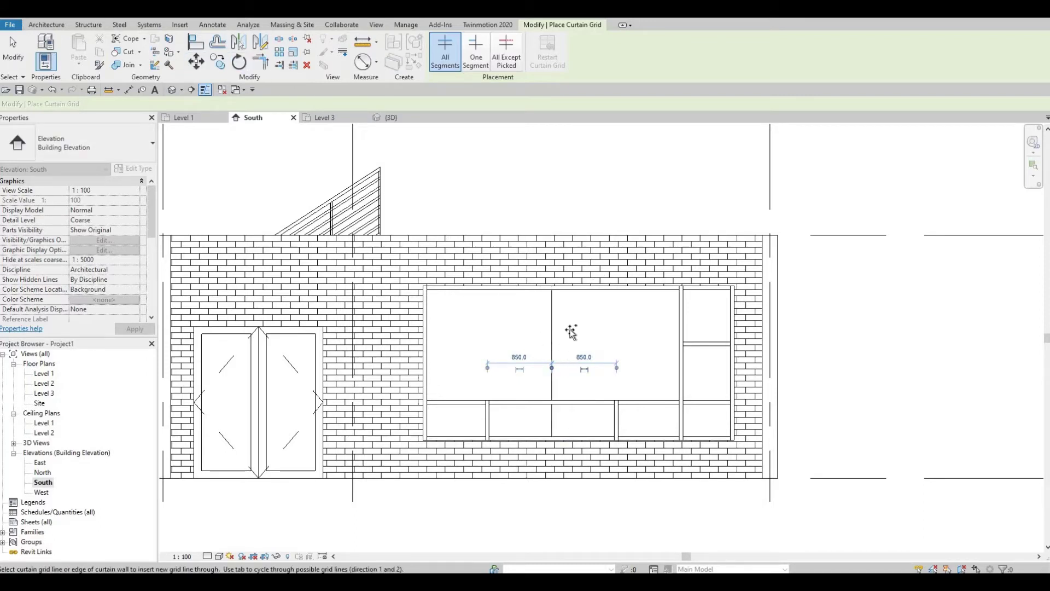
left_click(48, 25)
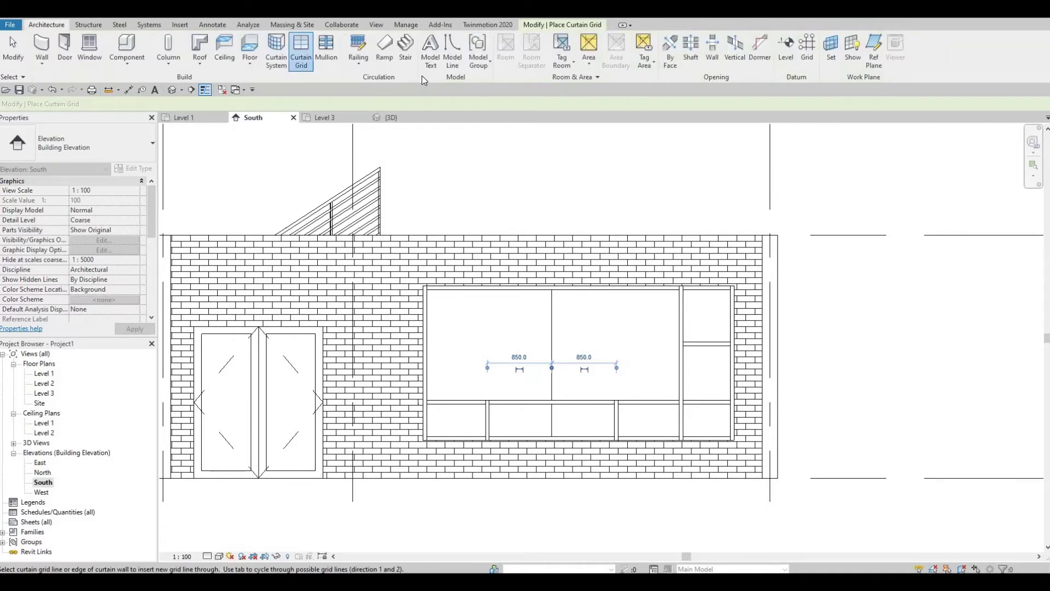
left_click(330, 54)
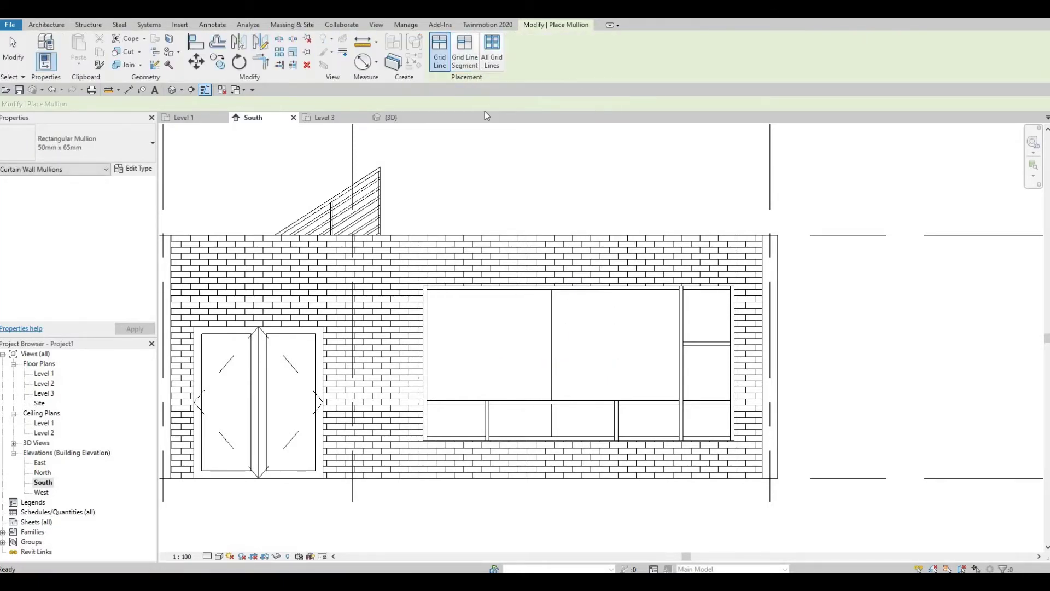
left_click(553, 323)
Zoom out and orbit the {3D} view to see the divided window on the brick façade
key("Escape")
key("Escape")
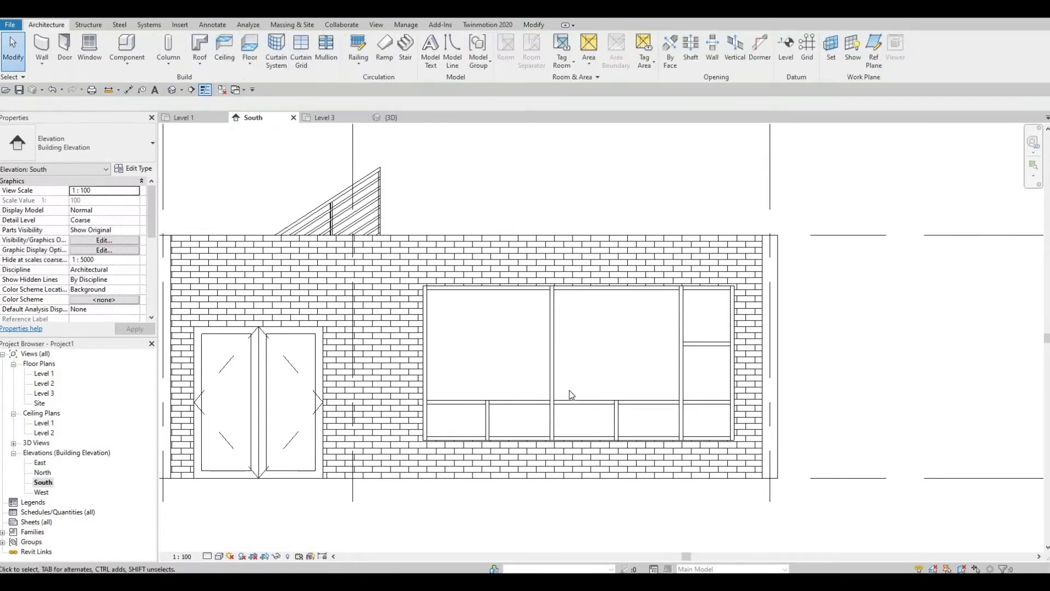
scroll(583, 375, "down", 2)
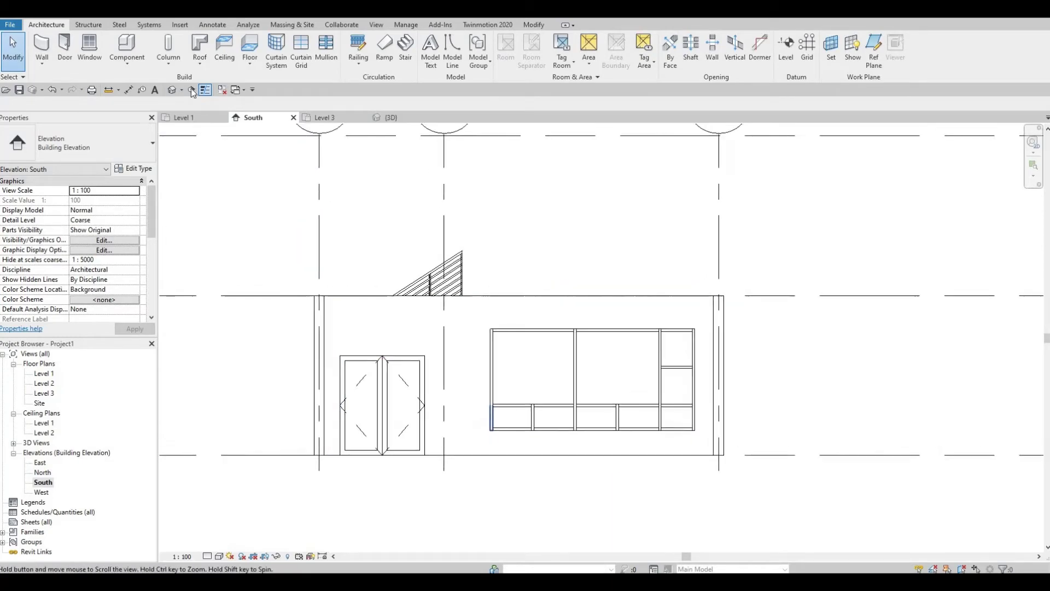
left_click(390, 118)
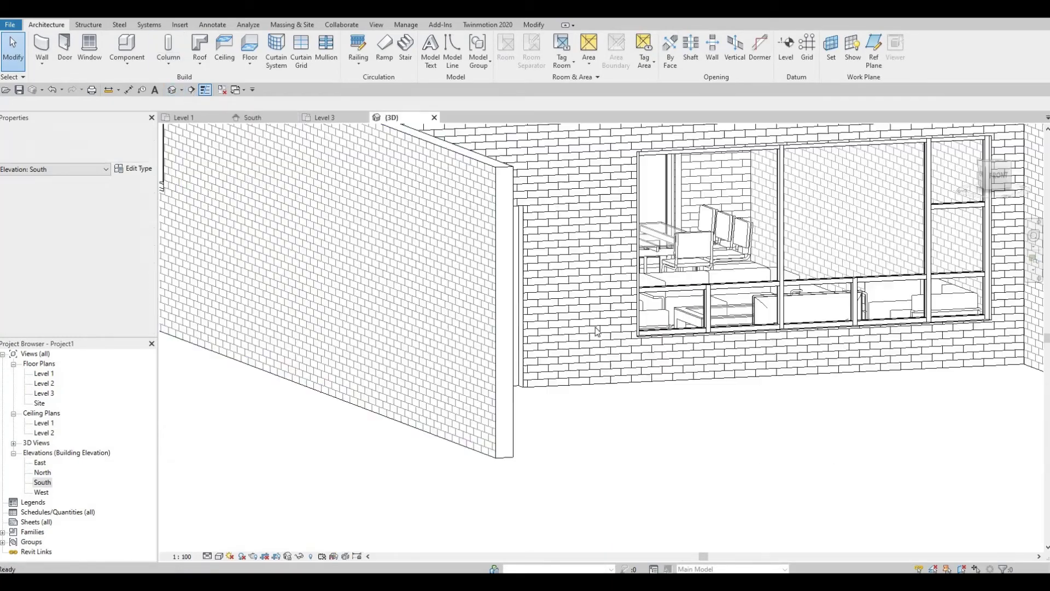
middle_click_drag(596, 328, 407, 349, "shift")
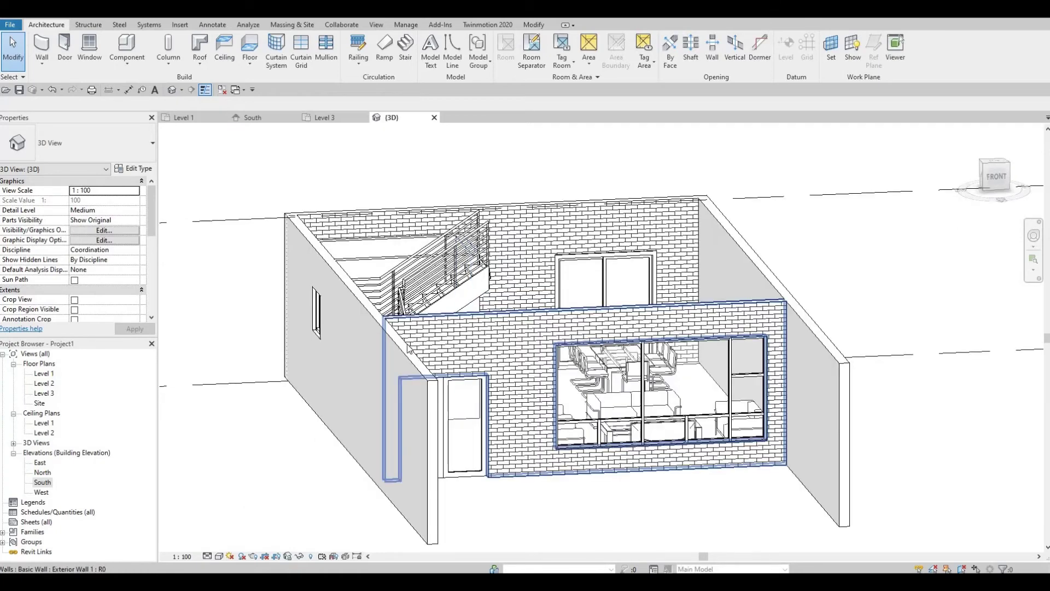
In the Level 1 plan, place a 0610 x 0610 x 0610mm coffee table beside the right sofa
double_click(40, 376)
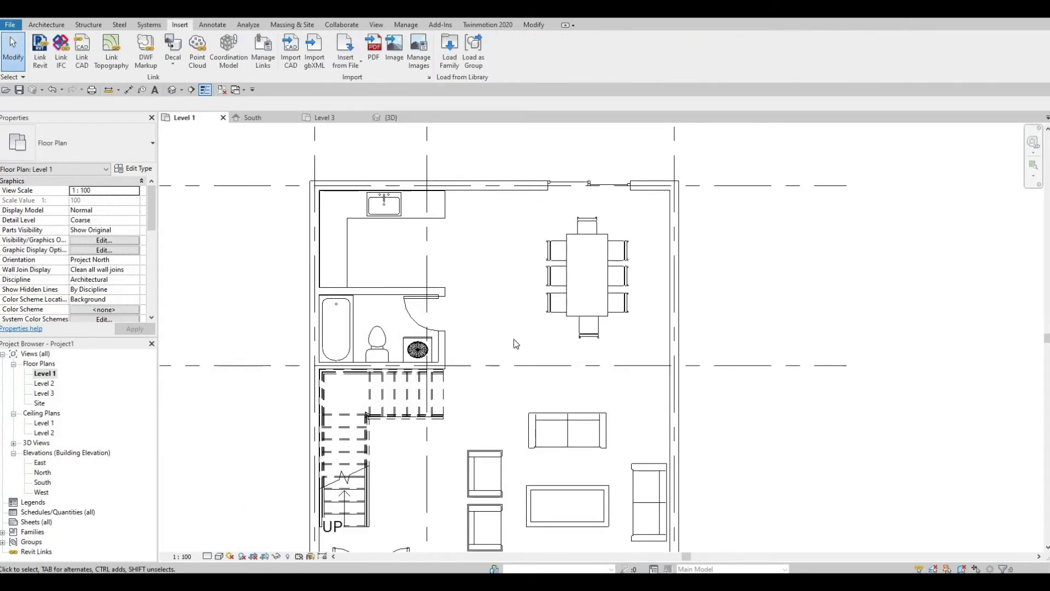
middle_click_drag(494, 274, 428, 183)
left_click(43, 24)
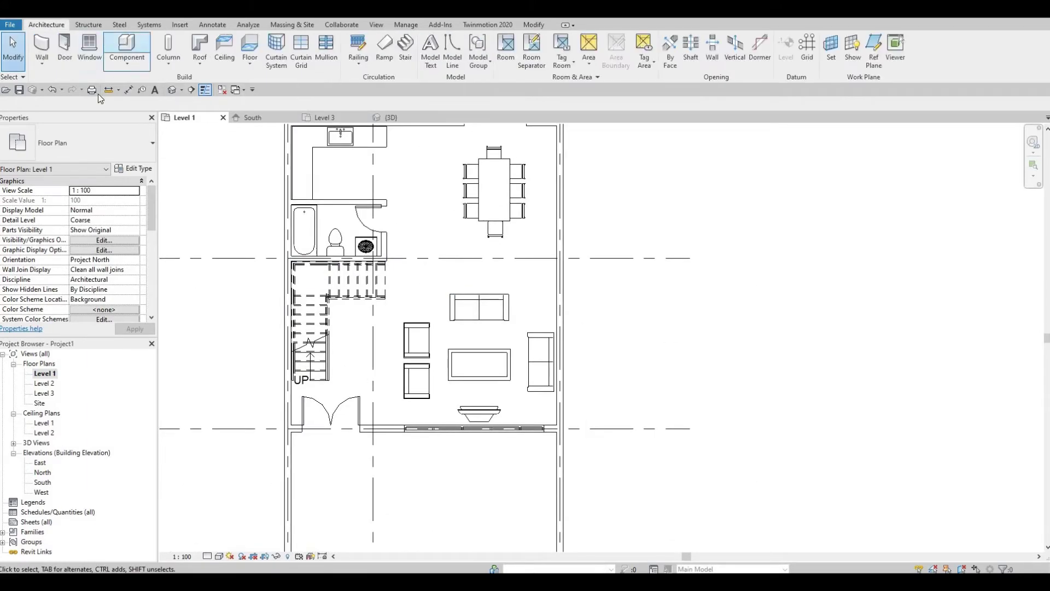
left_click(104, 144)
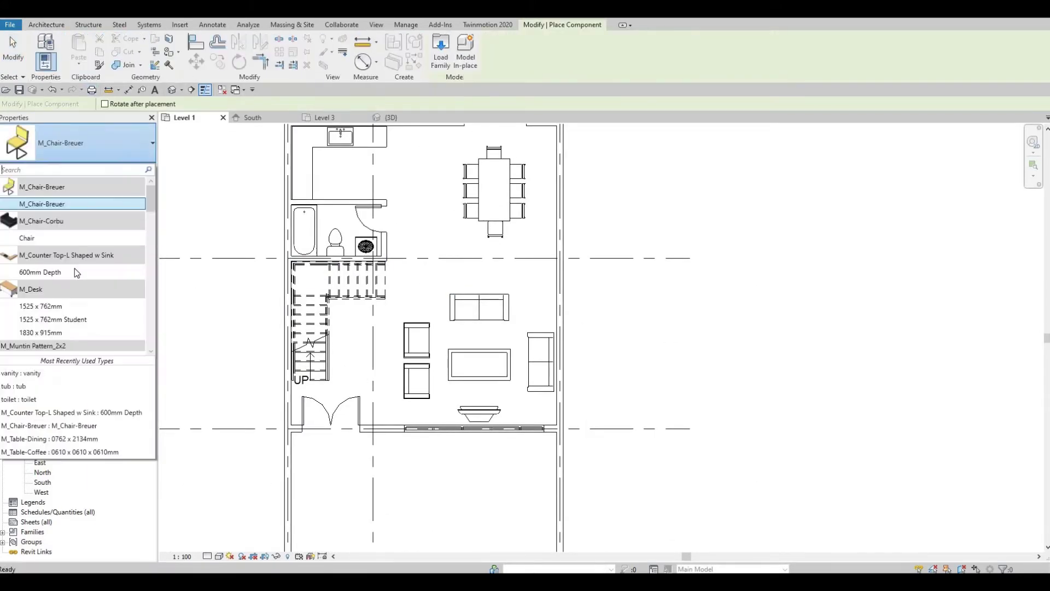
scroll(77, 268, "down", 8)
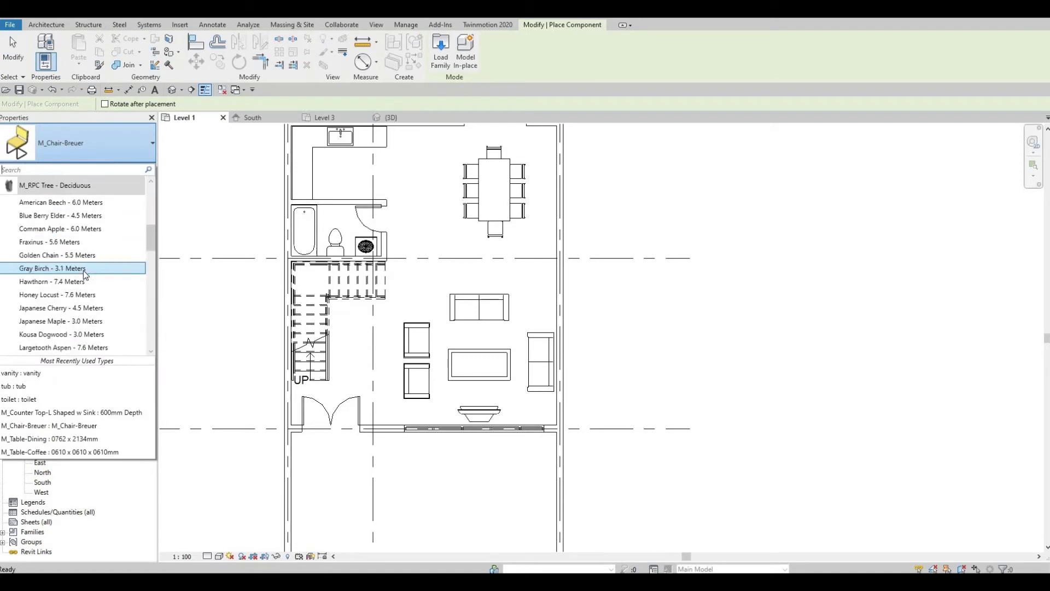
scroll(83, 270, "down", 10)
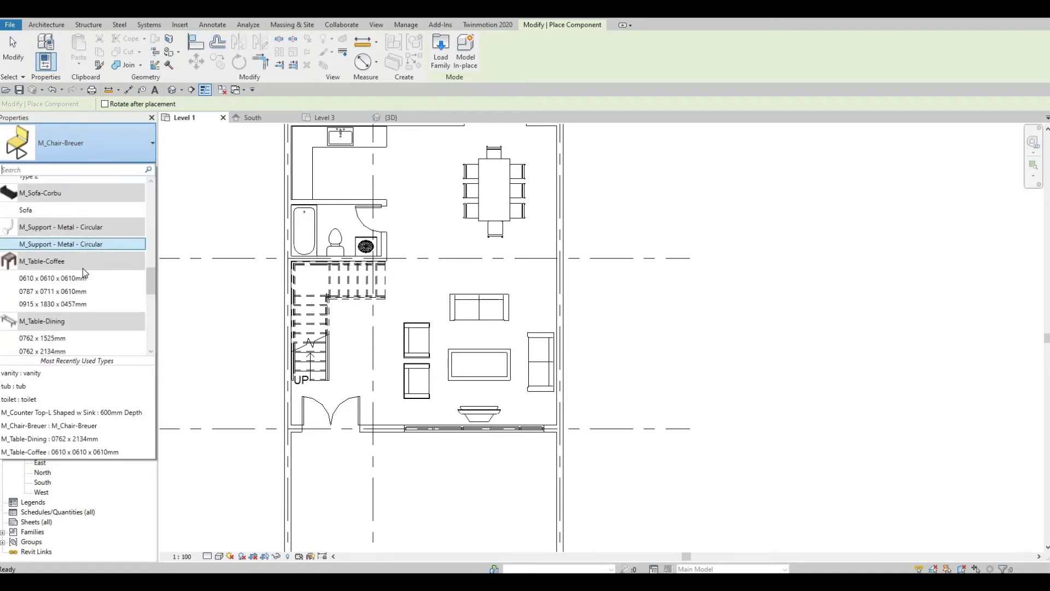
left_click(69, 278)
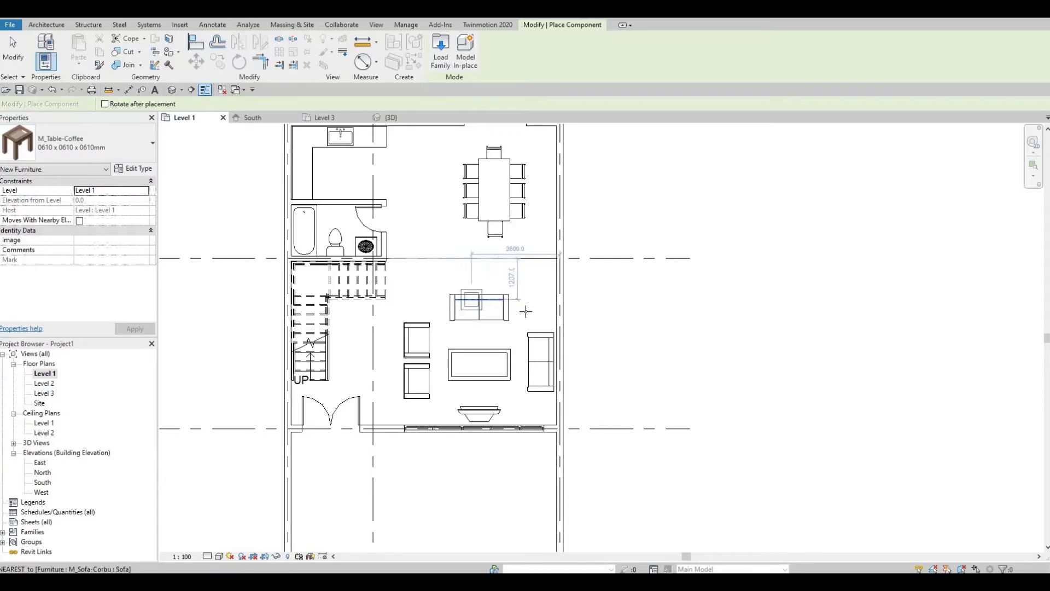
scroll(526, 311, "up", 1)
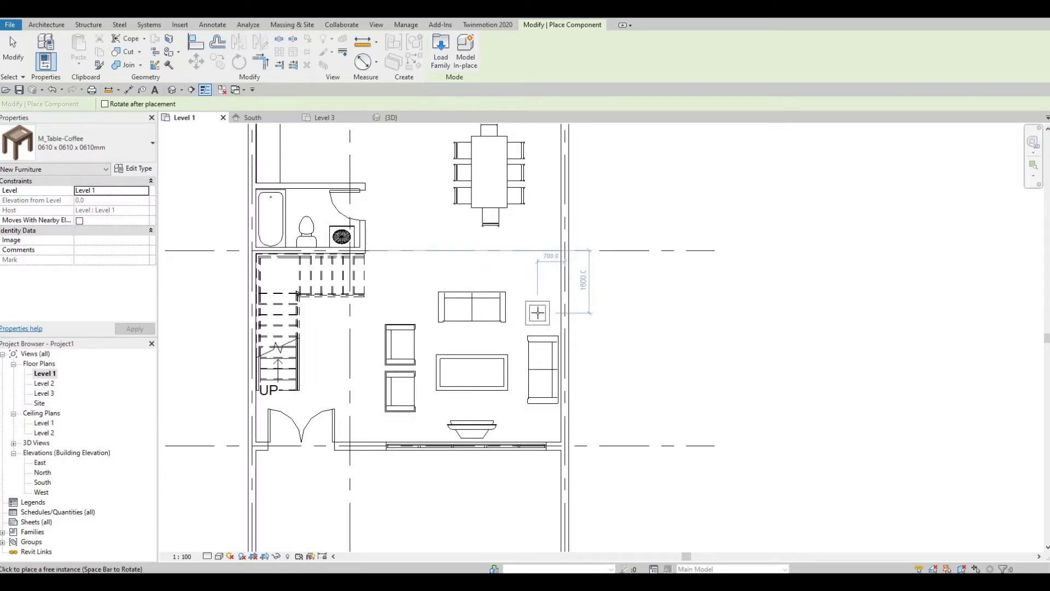
left_click(538, 312)
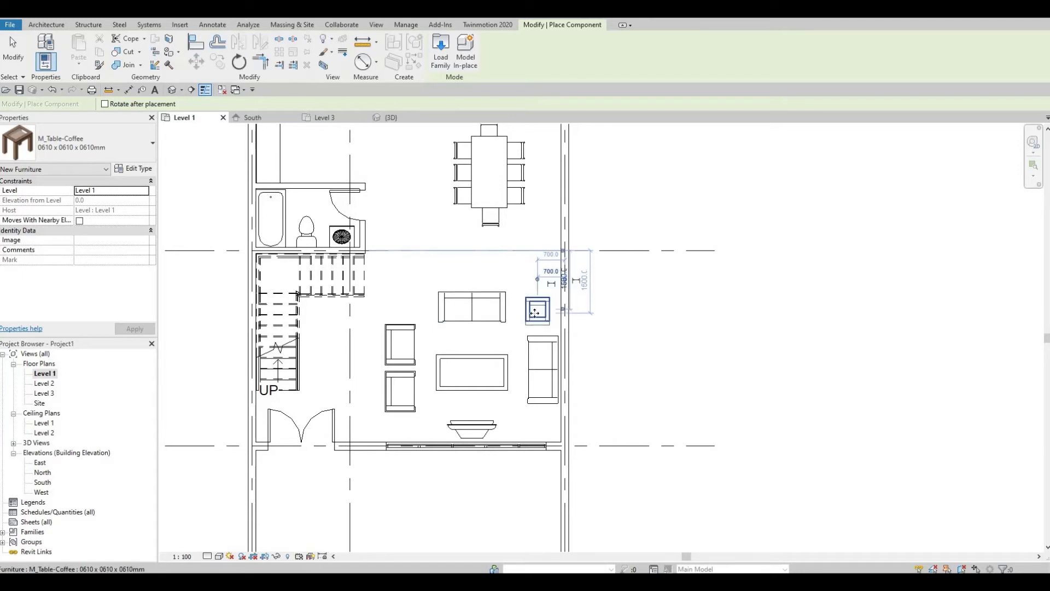
key("Escape")
key("Escape")
Nudge the Corbu armchair until its temporary dimension reads 2027
left_click(415, 374)
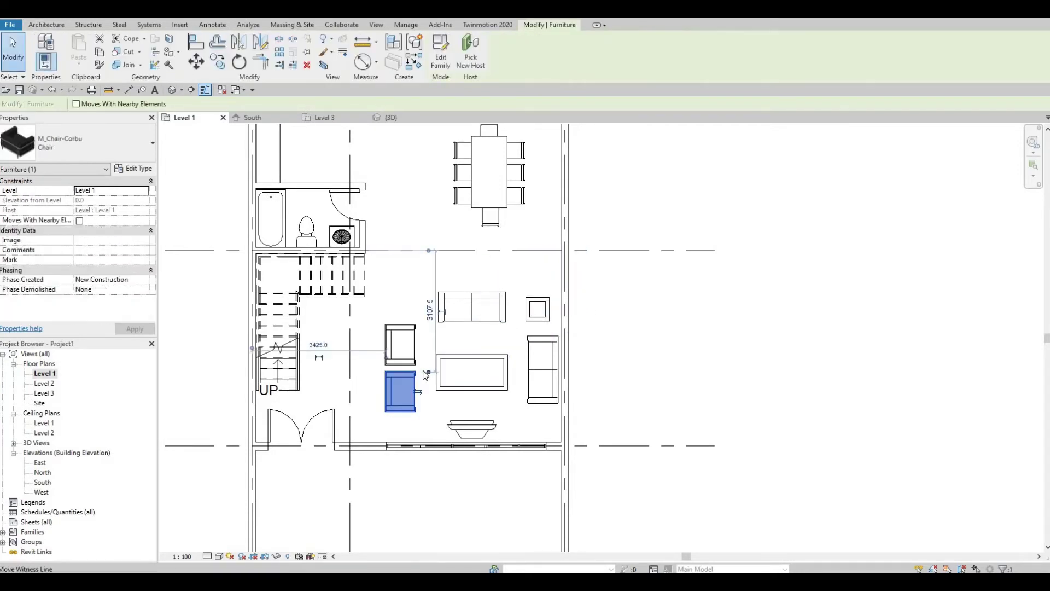
left_click_drag(417, 361, 418, 366)
key("Down")
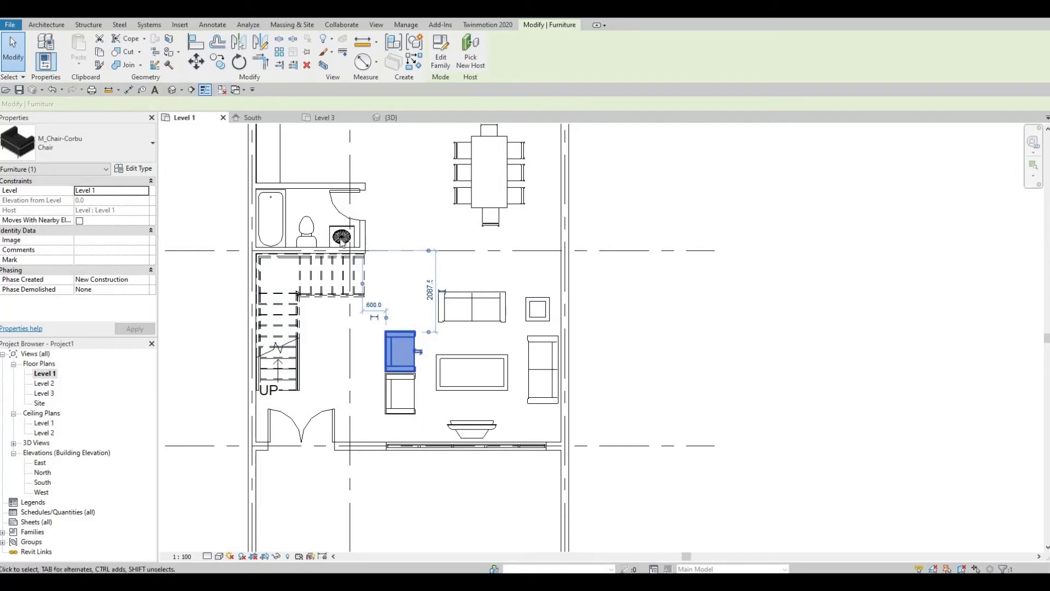
key("Up")
Start Place a Component and pick the Picture Frame exterior window trim type
left_click(47, 25)
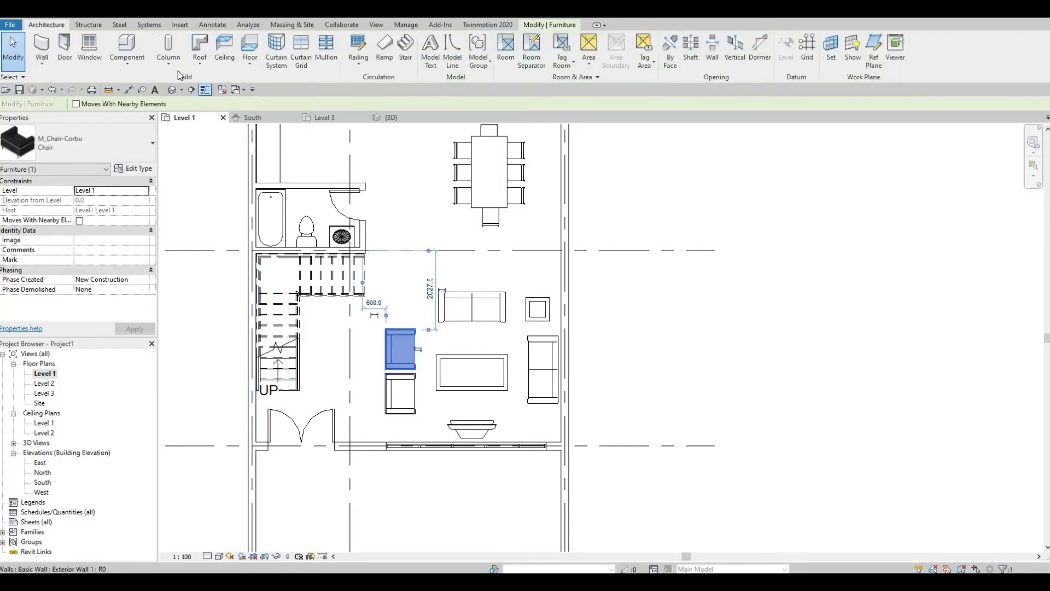
left_click(137, 70)
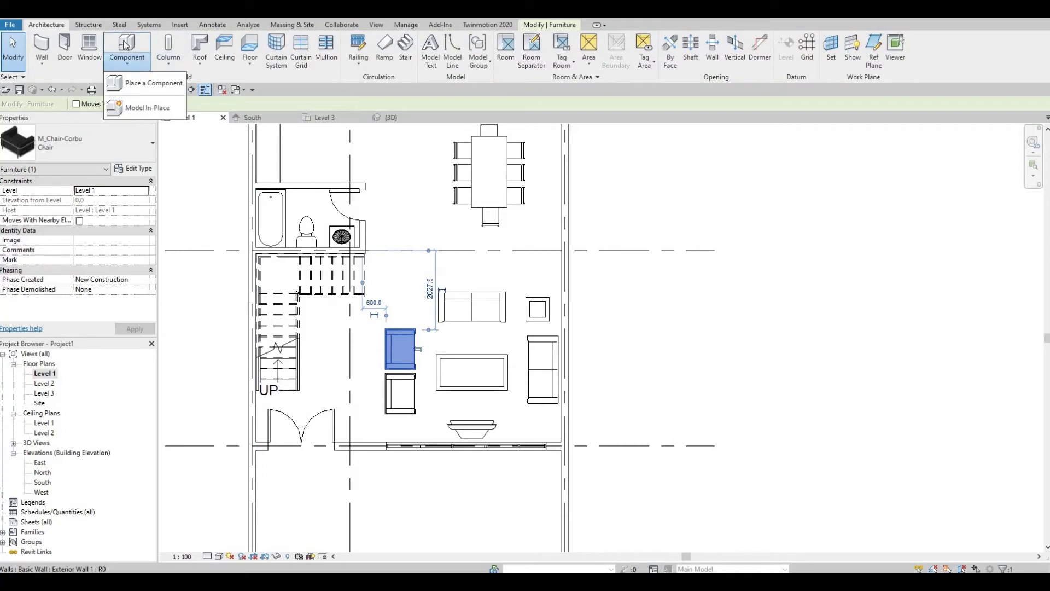
left_click(144, 82)
left_click(92, 141)
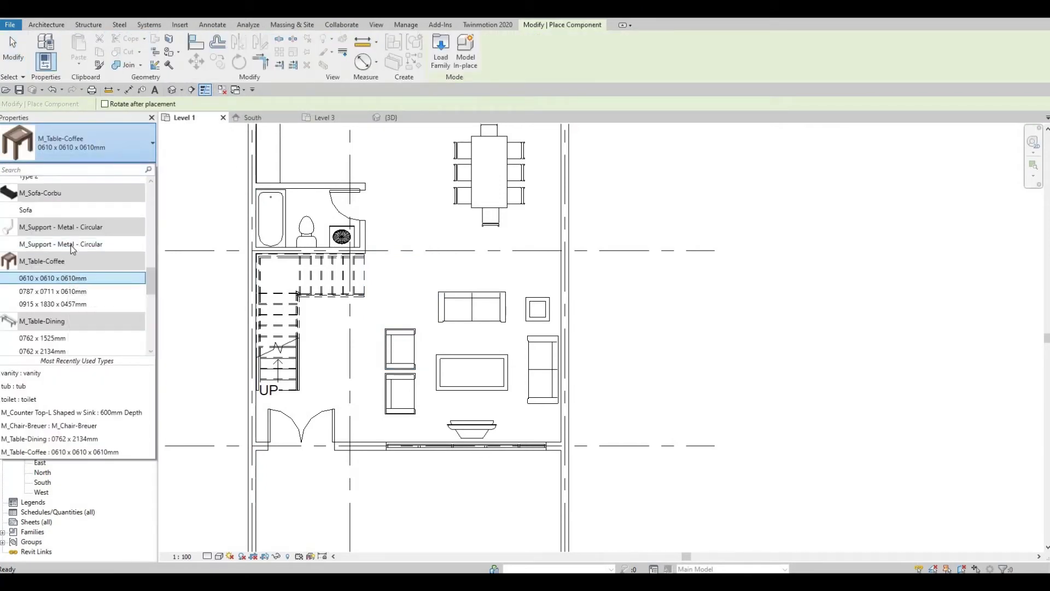
scroll(71, 270, "down", 5)
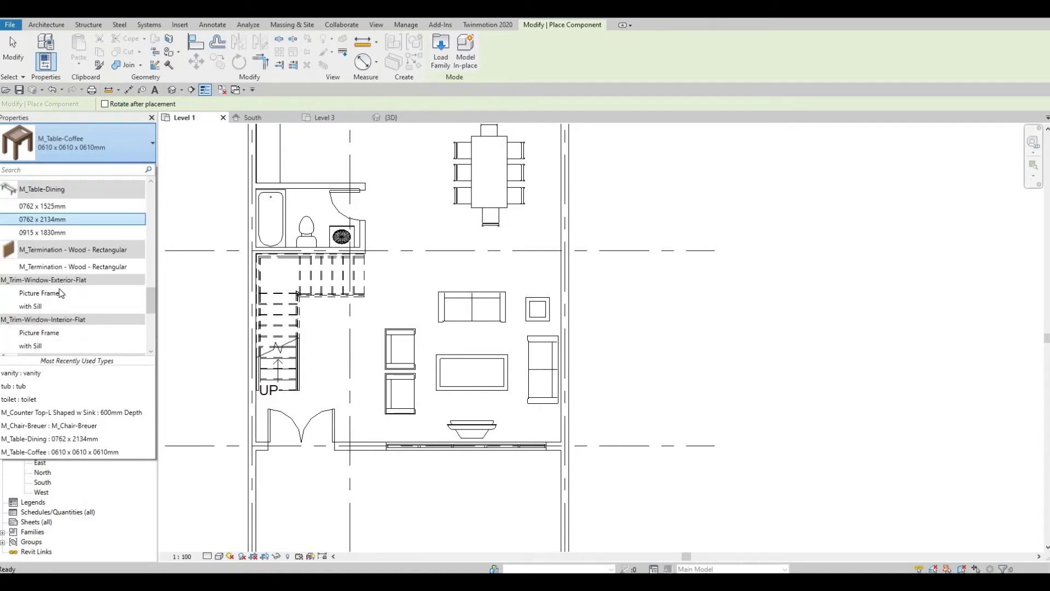
left_click(61, 296)
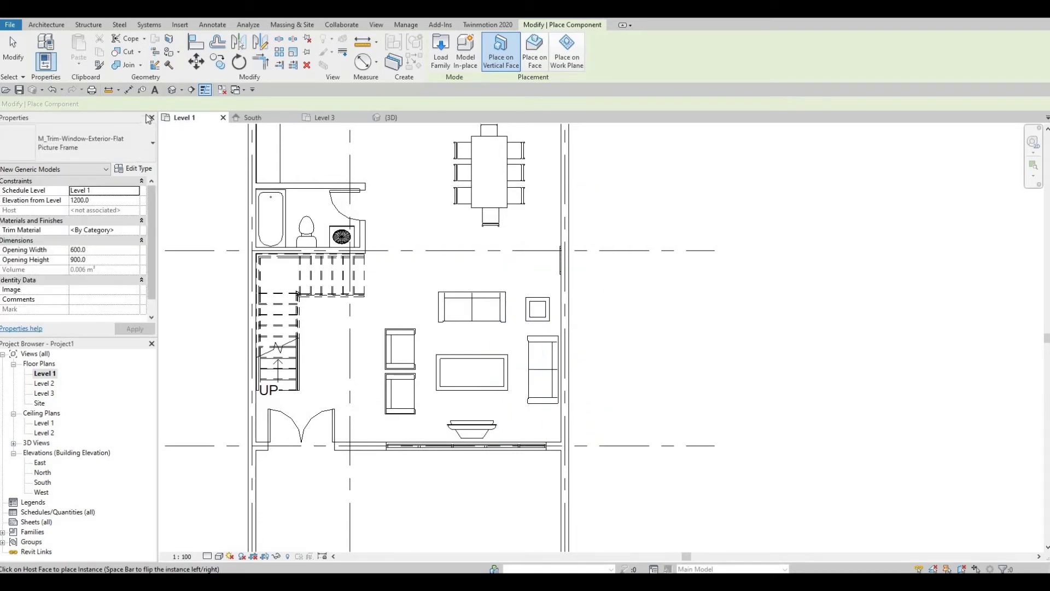
scroll(309, 68, "up", 9)
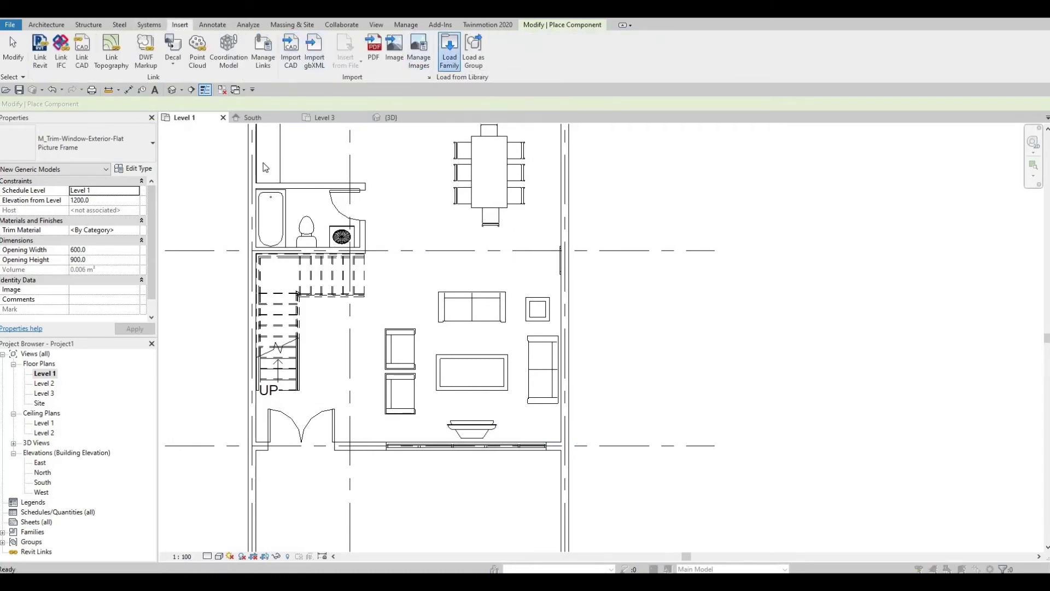
In Load Family, browse the Canada Furniture library, previewing mirror and table families
left_click(449, 52)
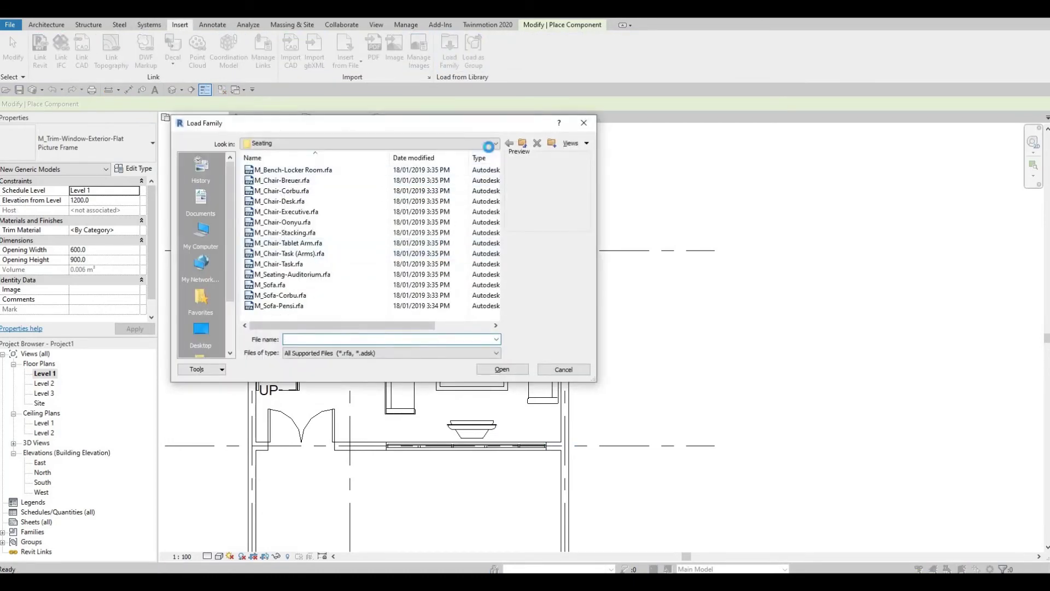
left_click(495, 143)
scroll(382, 165, "up", 4)
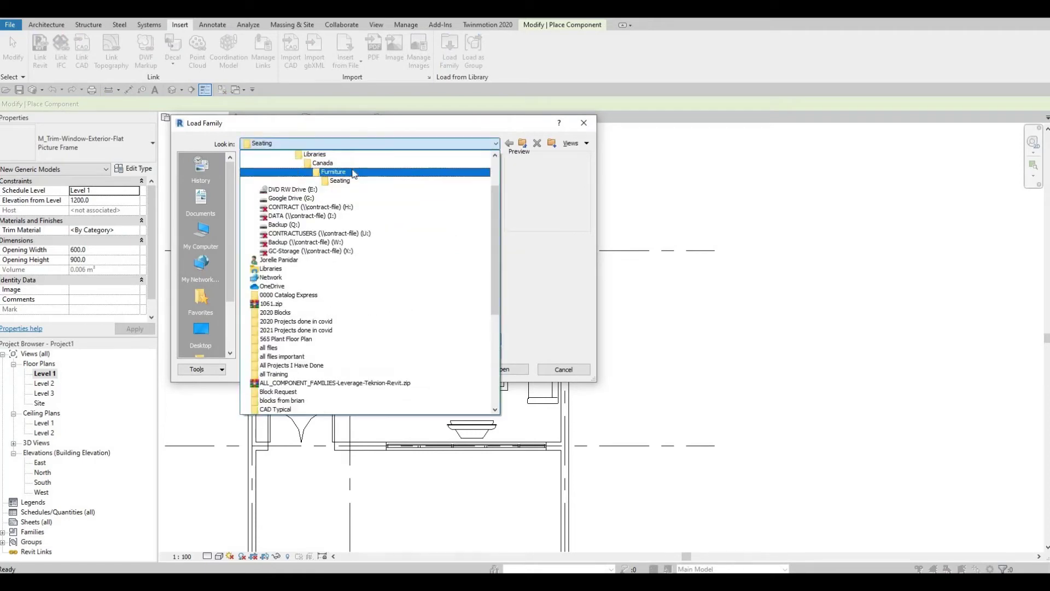
left_click(328, 162)
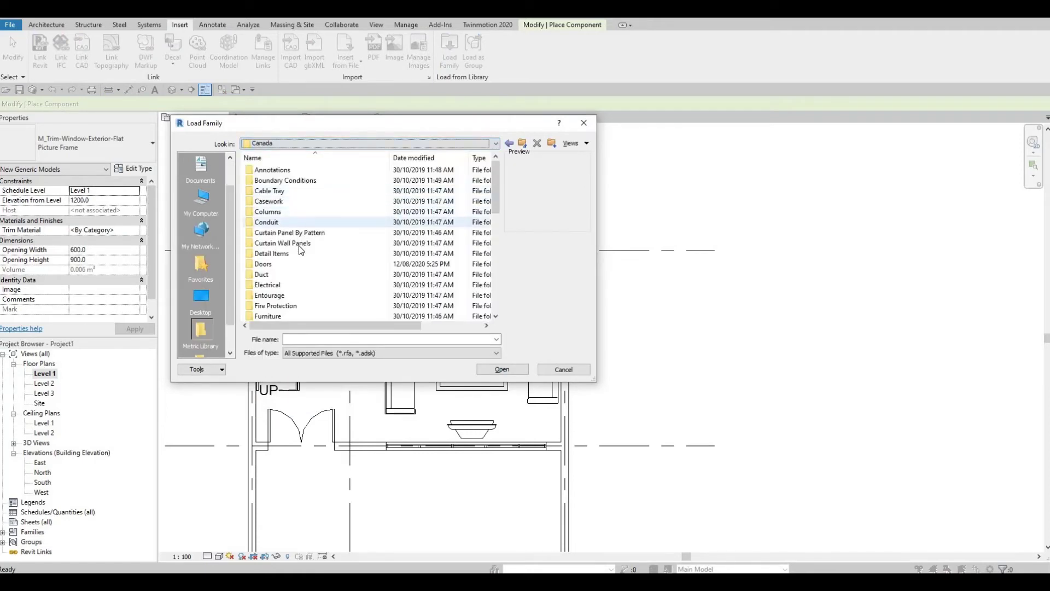
scroll(298, 249, "down", 2)
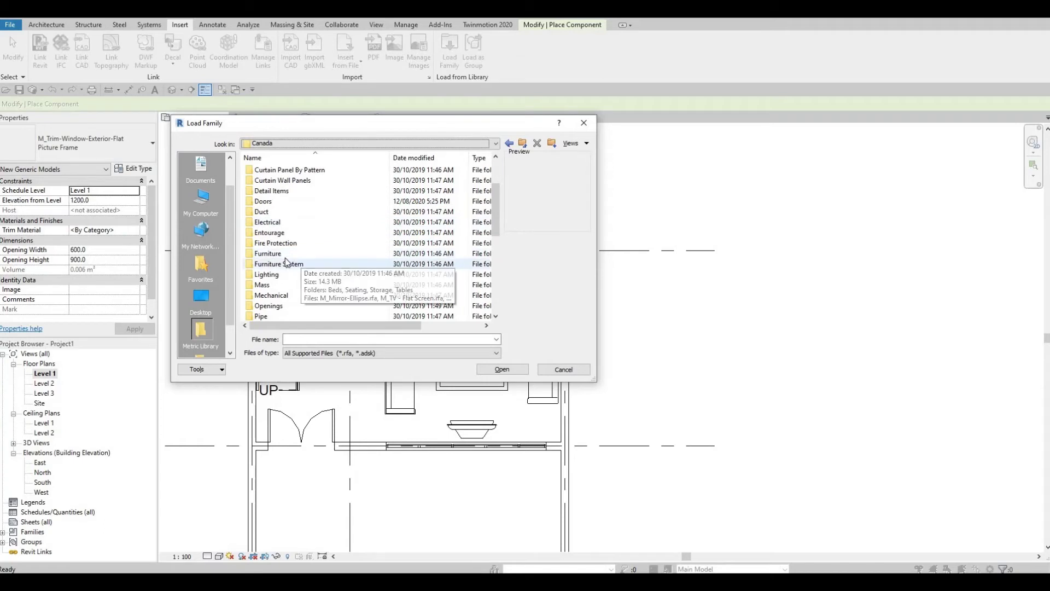
double_click(287, 255)
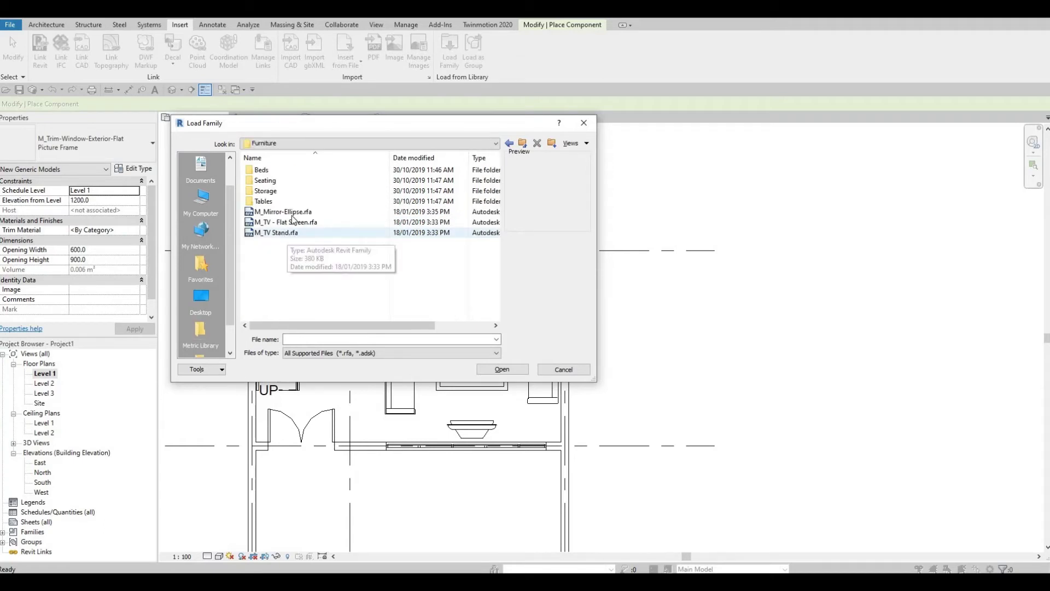
left_click(293, 215)
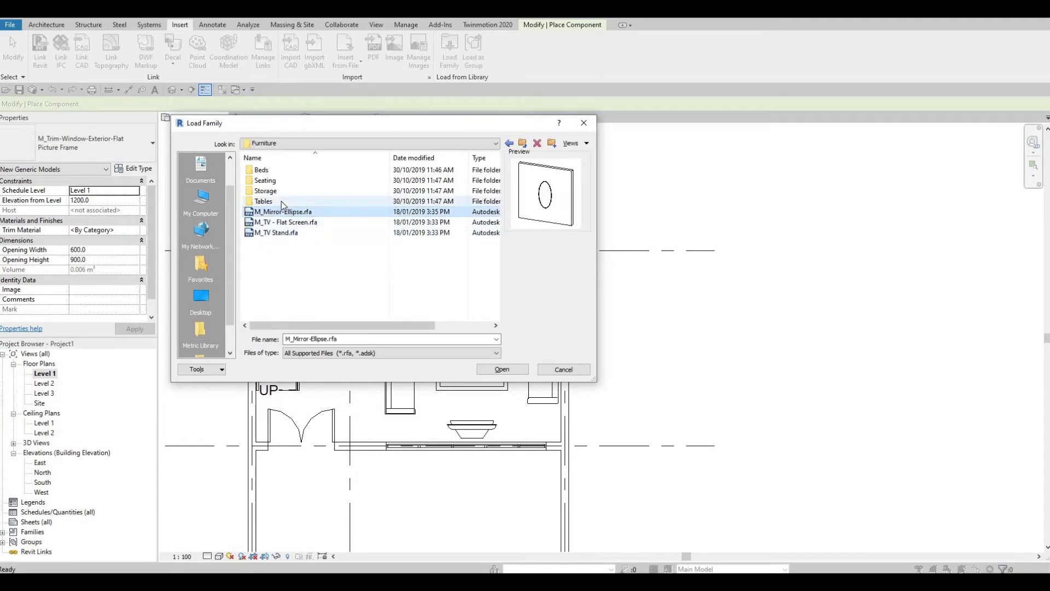
double_click(282, 202)
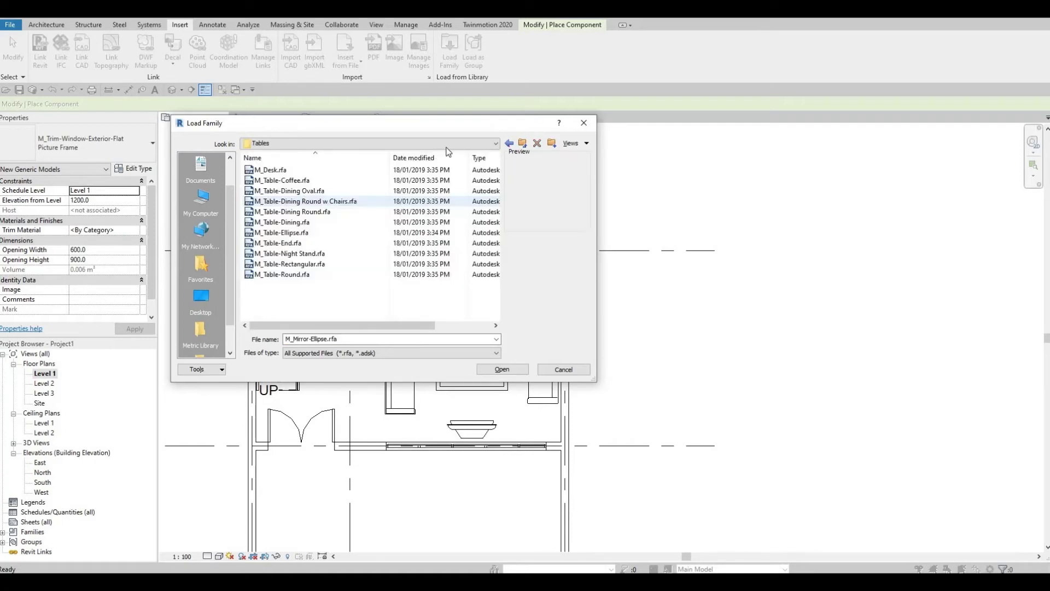
left_click(290, 253)
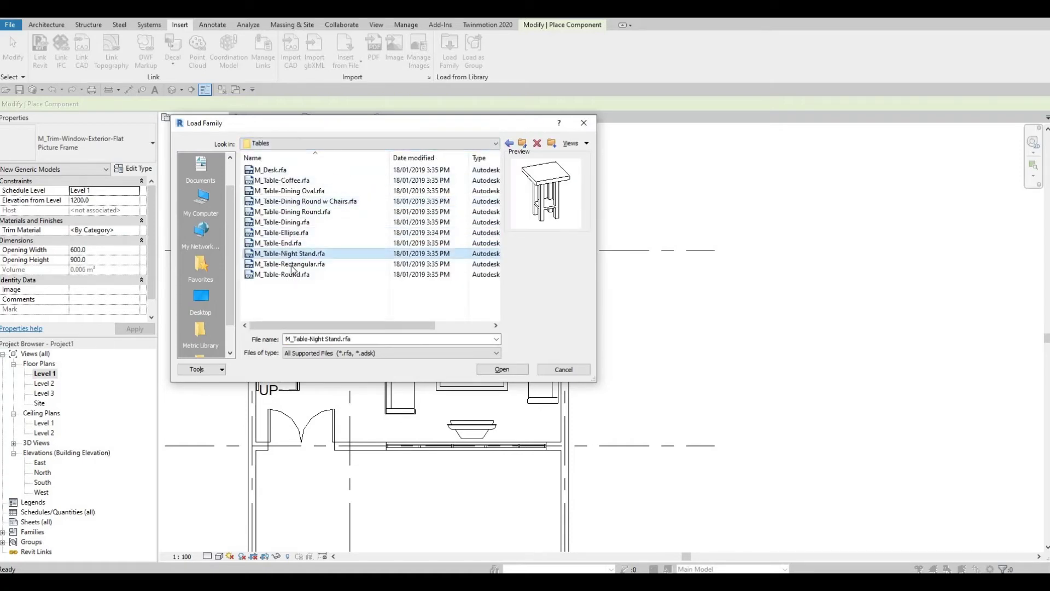
left_click(282, 274)
Go to the Storage folder and load M_Credenza.rfa into the project
left_click(508, 142)
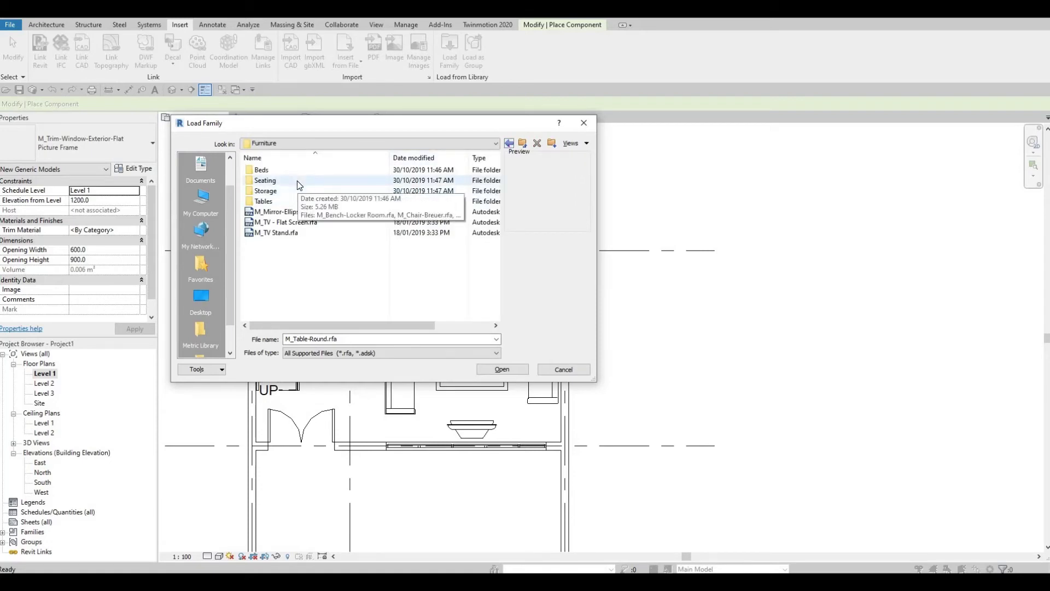
left_click(297, 182)
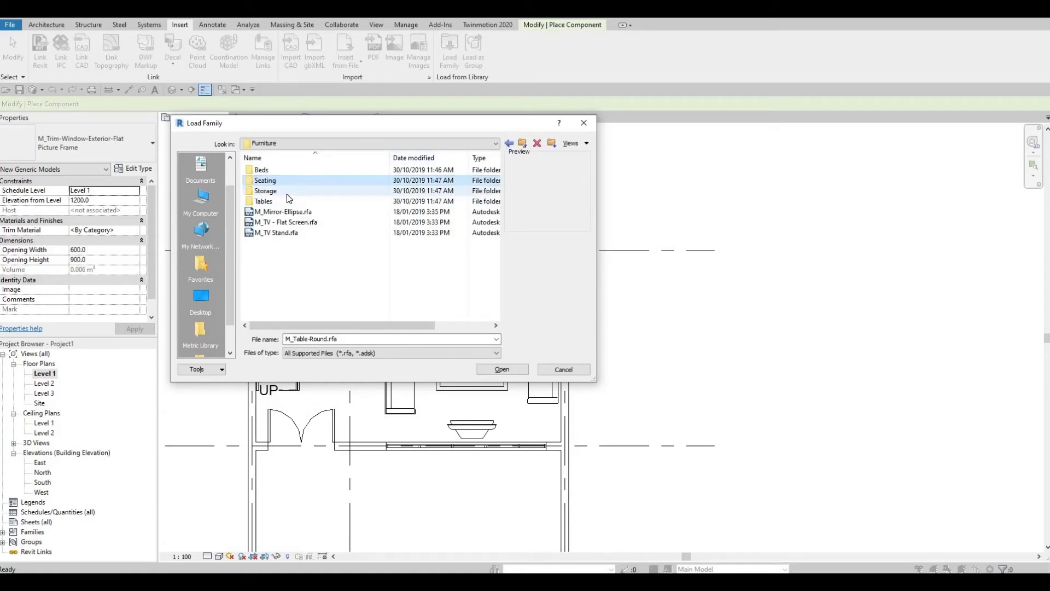
double_click(291, 191)
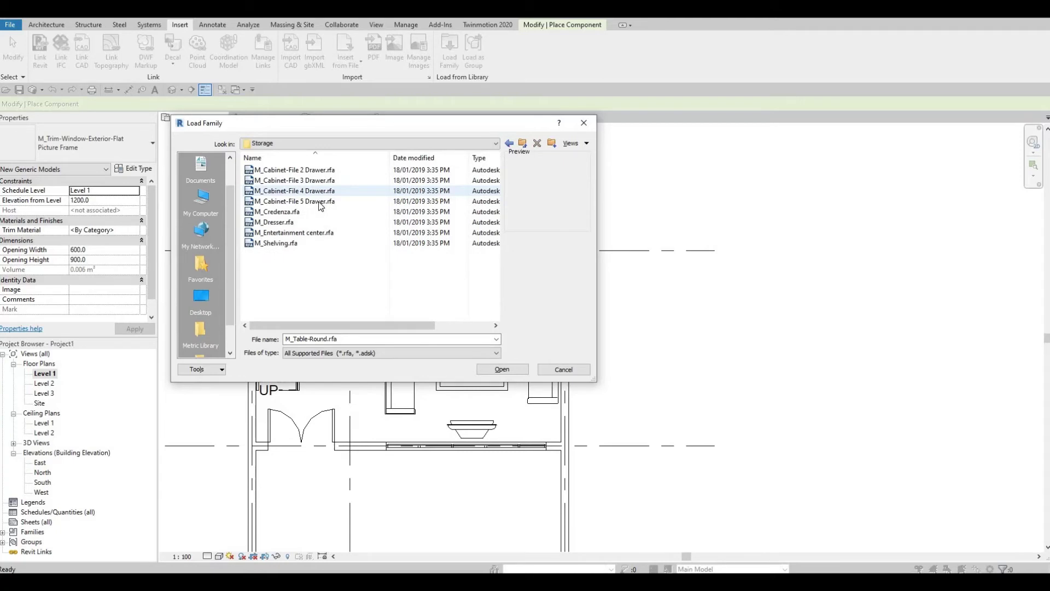
left_click(306, 170)
key("Down")
key("Down")
key("Down")
key("Down")
key("Down")
key("Down")
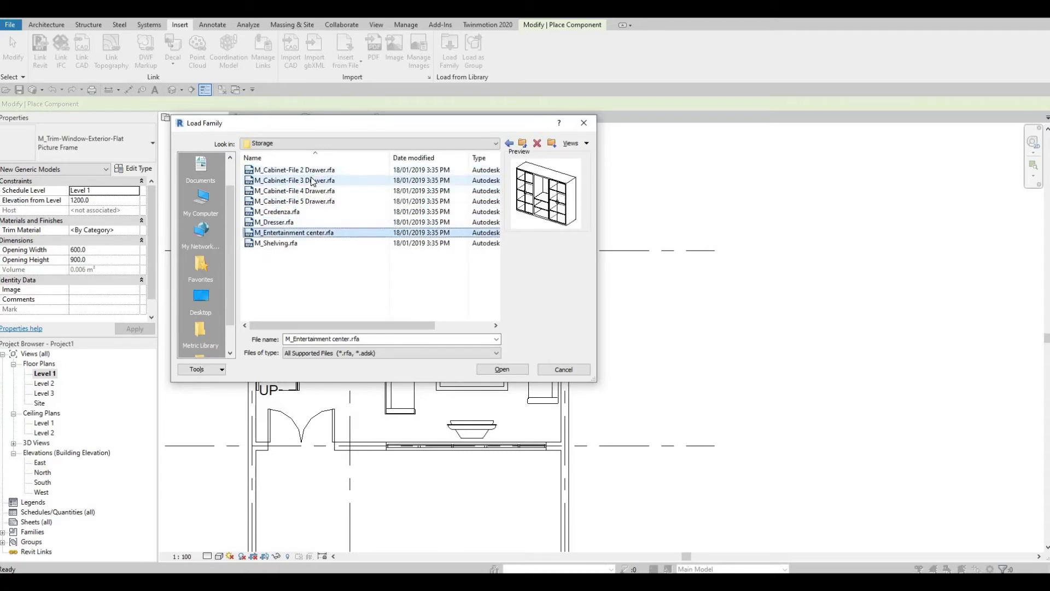
key("Down")
key("Up")
key("Up")
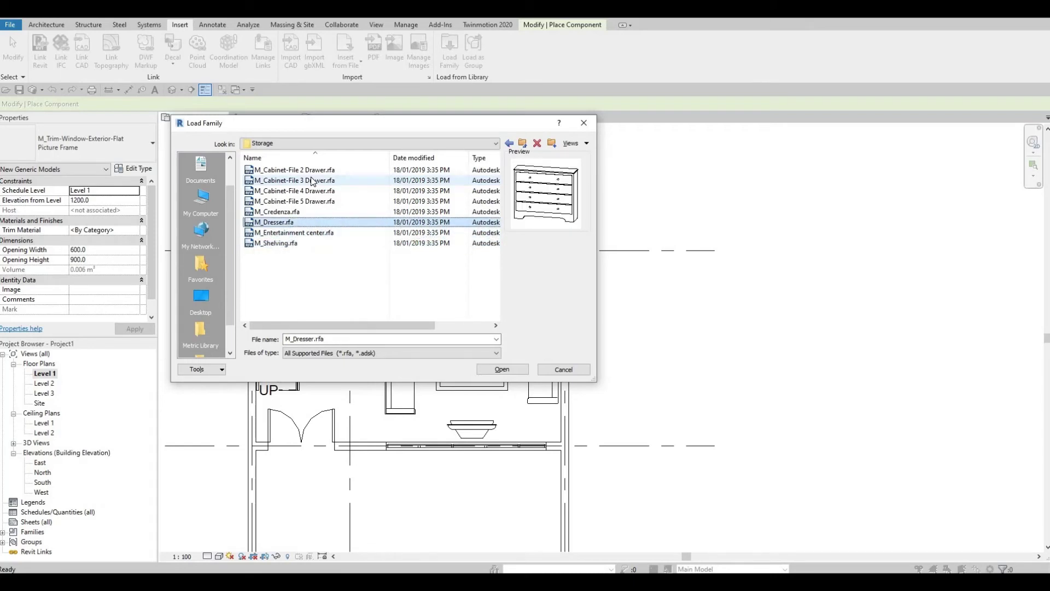
left_click(290, 213)
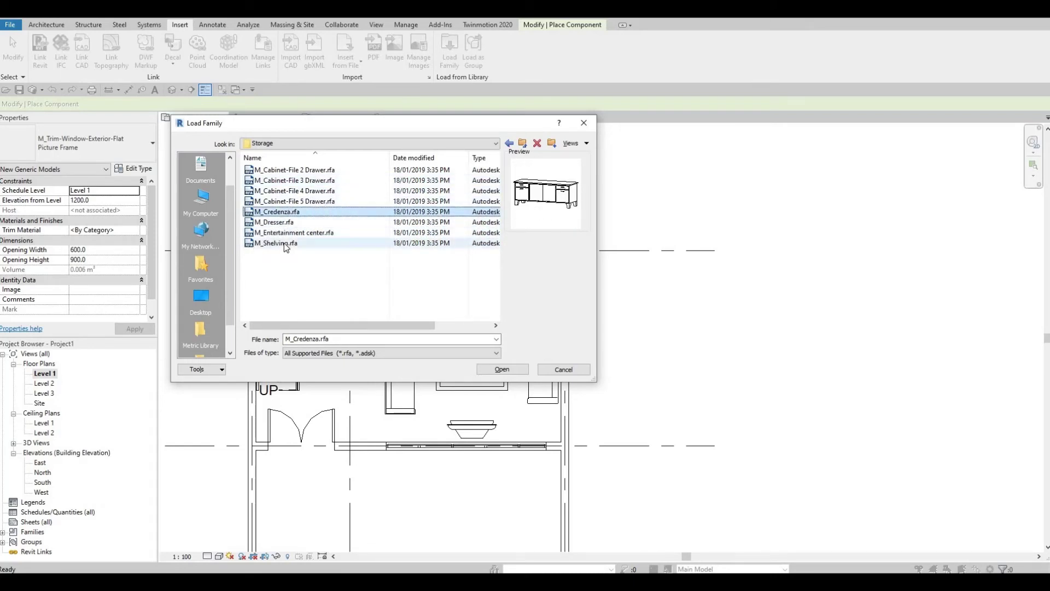
left_click(518, 372)
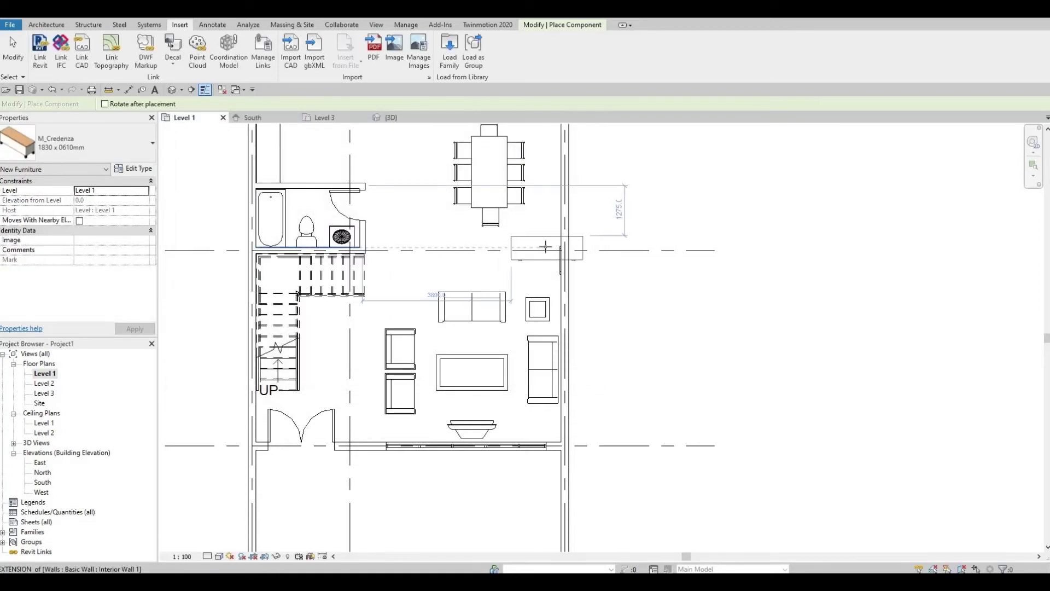
Rotate the credenza and place it lengthwise against the right exterior wall
key("space")
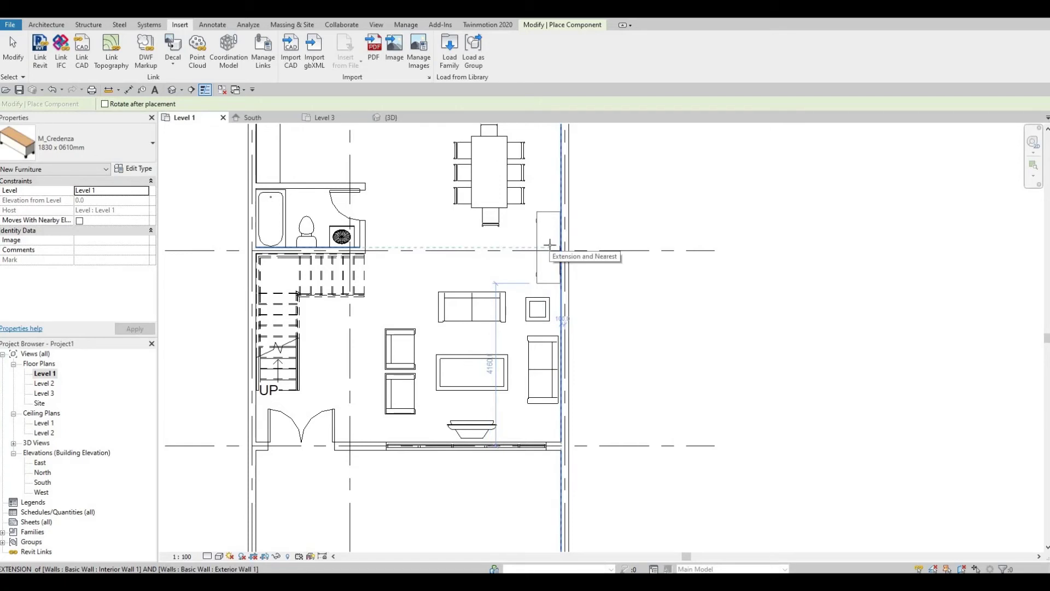
left_click(550, 245)
key("Escape")
key("Escape")
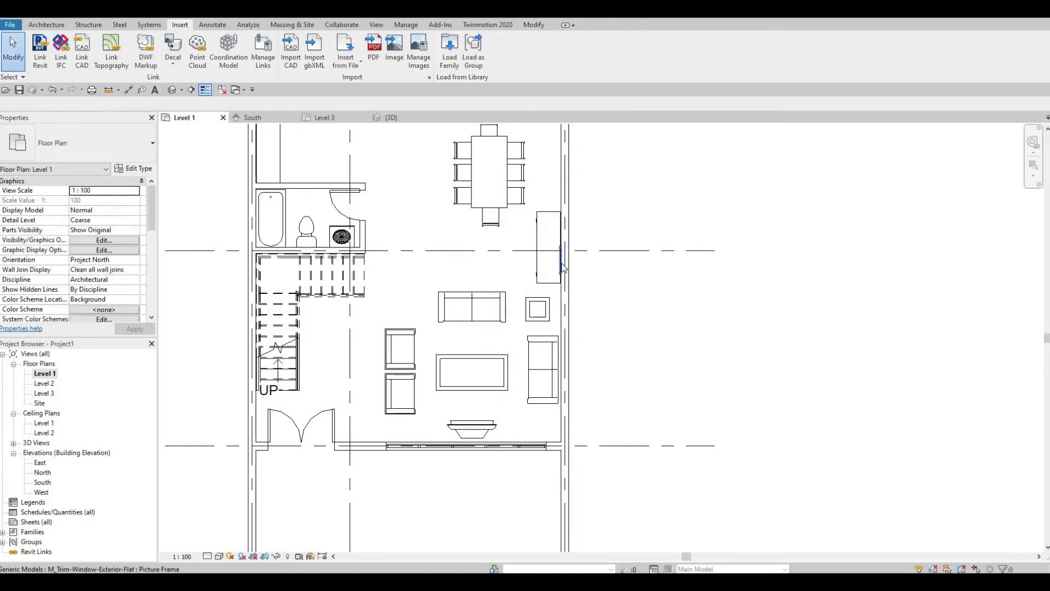
Shift the picture-frame trim up and slightly back down along that wall
left_click(562, 259)
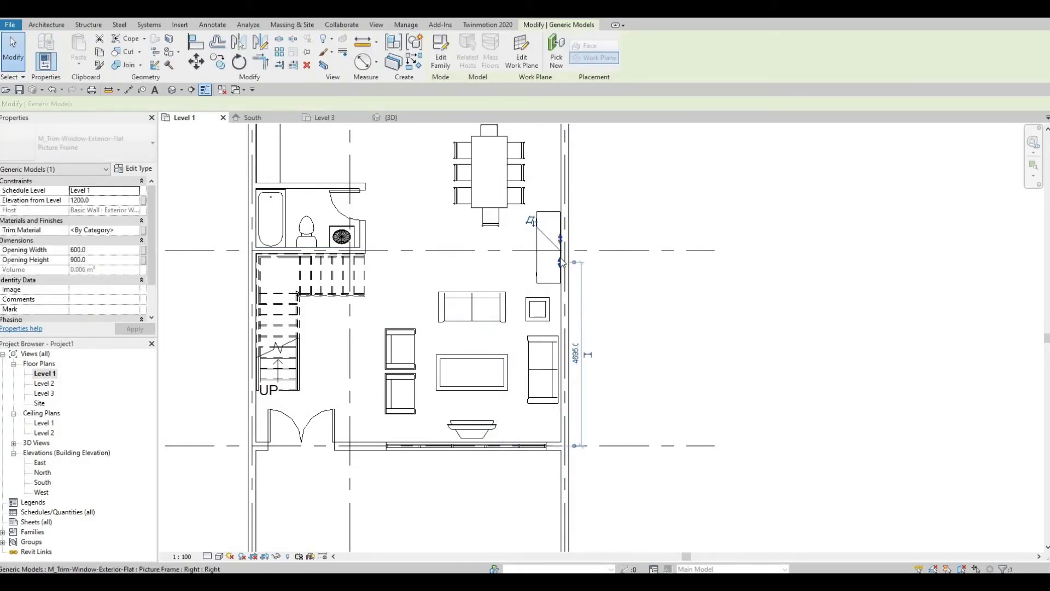
key("Up")
key("Up")
key("Up")
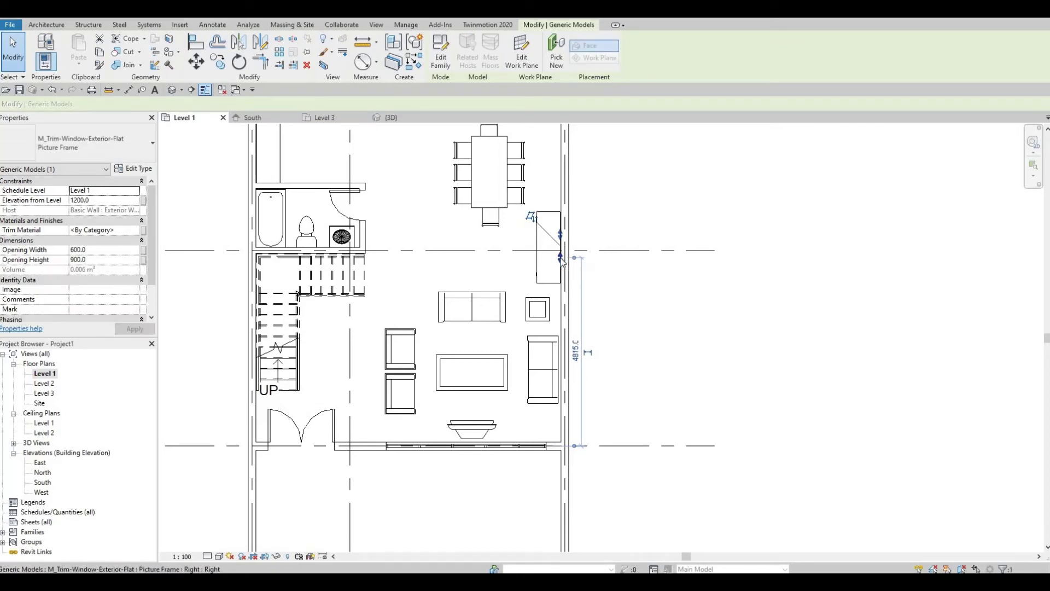
key("Down")
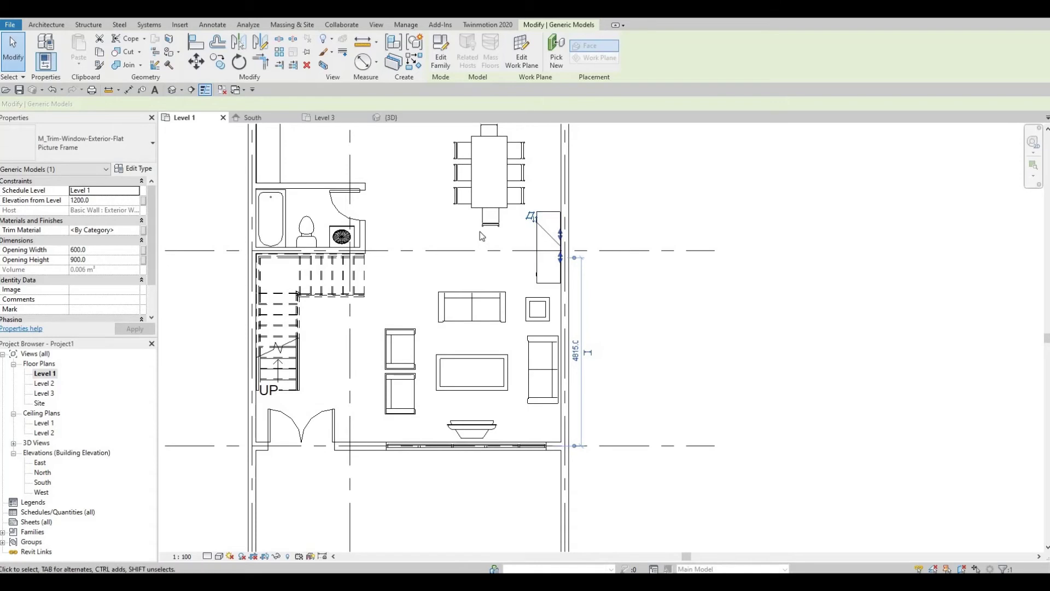
Nudge the dining table and its eight chairs slightly left and up
left_click(481, 232)
middle_click_drag(480, 232, 494, 295)
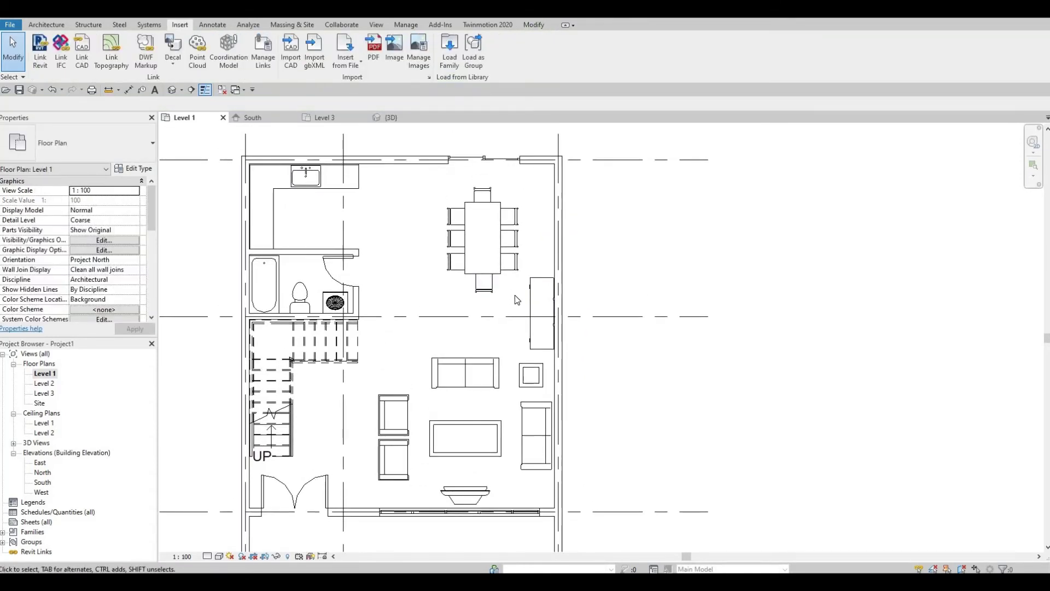
left_click_drag(517, 300, 451, 203)
key("Left")
key("Left")
key("Up")
key("Right")
key("Left")
key("Left")
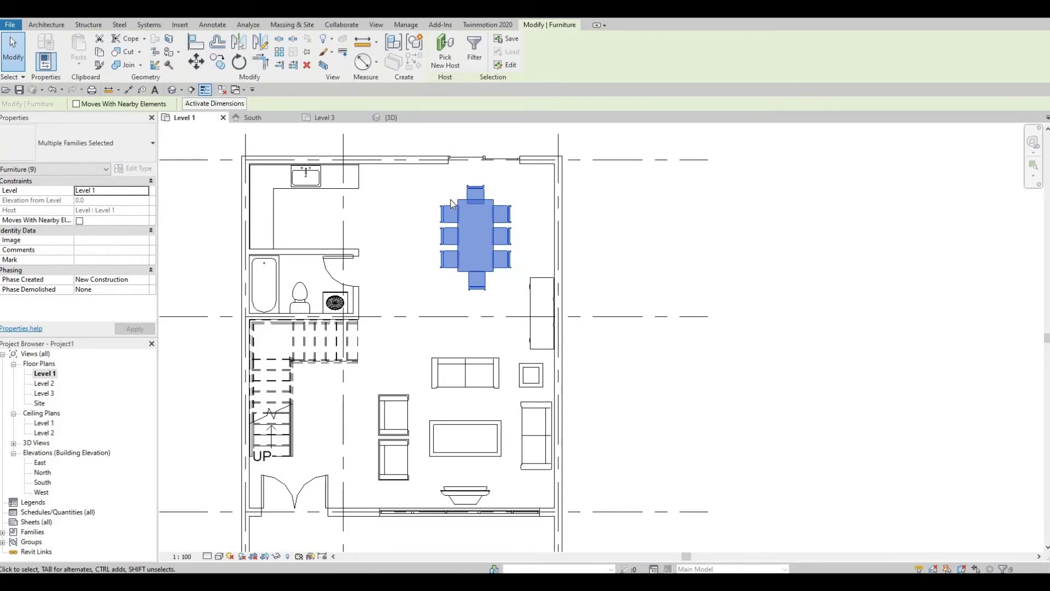
Move the 0610 mm side table beside the right sofa slightly up and right
left_click(406, 342)
left_click_drag(417, 467, 390, 422)
key("Escape")
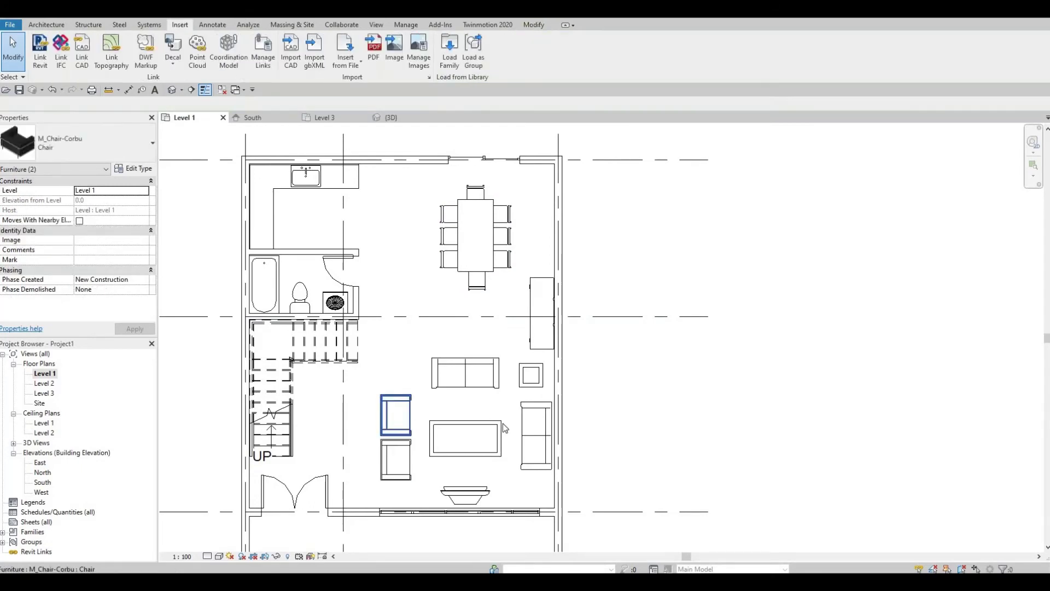
left_click(523, 437)
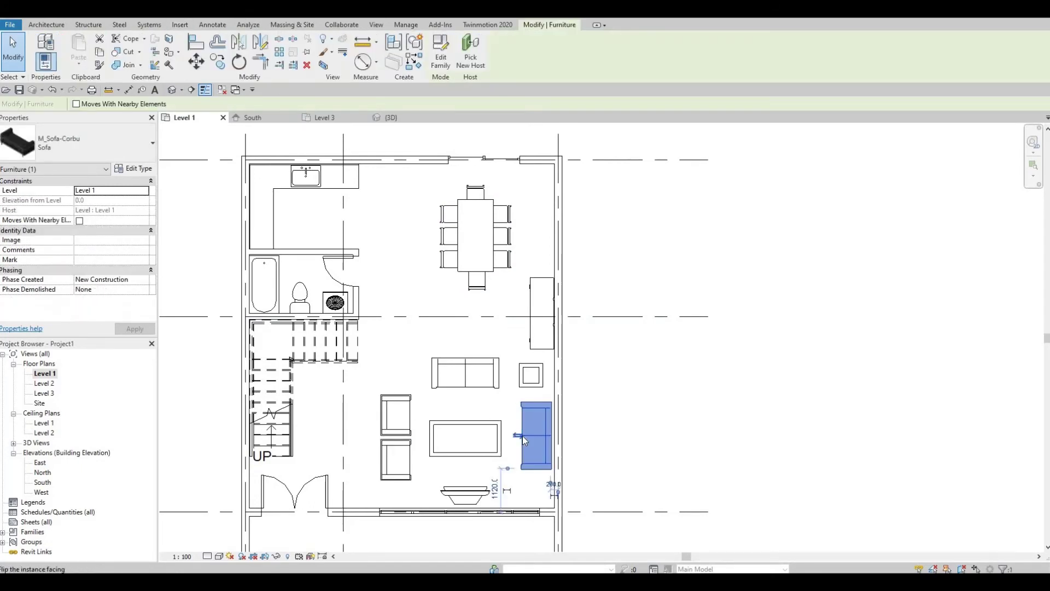
left_click(491, 443)
middle_click_drag(491, 442, 491, 432)
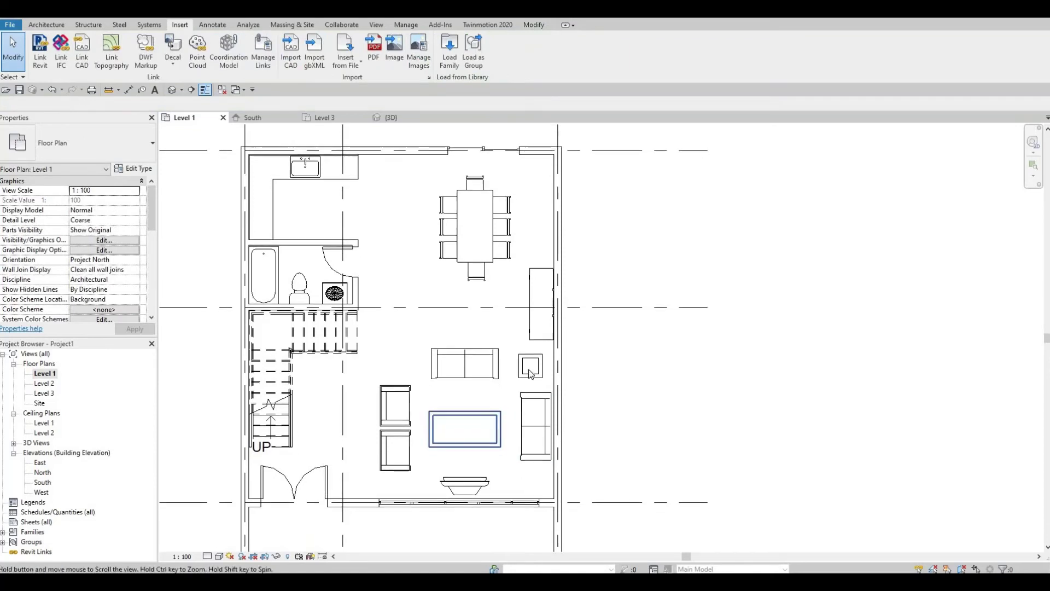
left_click(529, 368)
left_click_drag(530, 369, 533, 365)
left_click(582, 431)
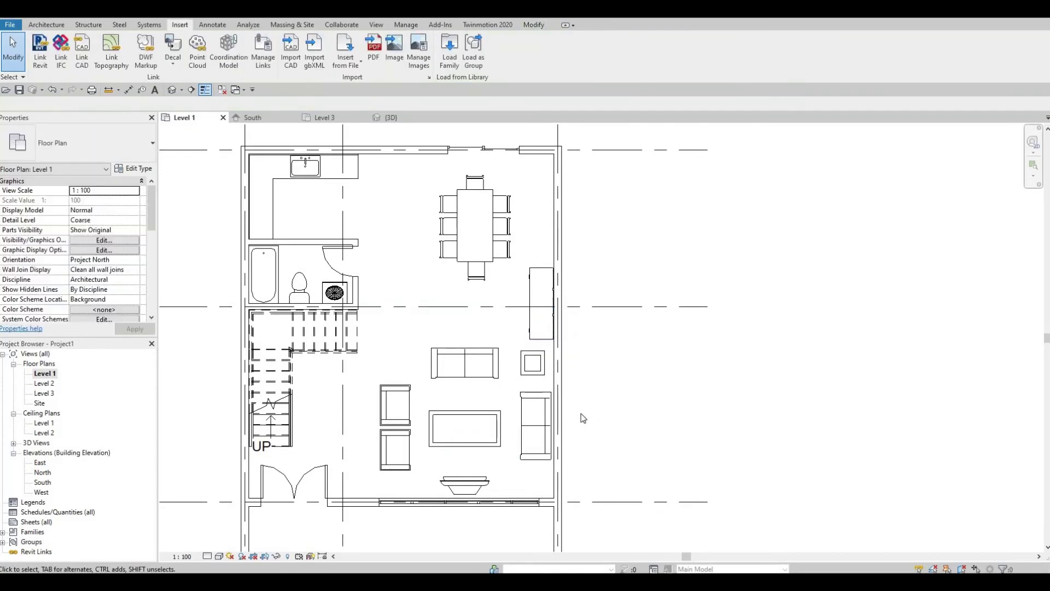
middle_click_drag(455, 366, 516, 359)
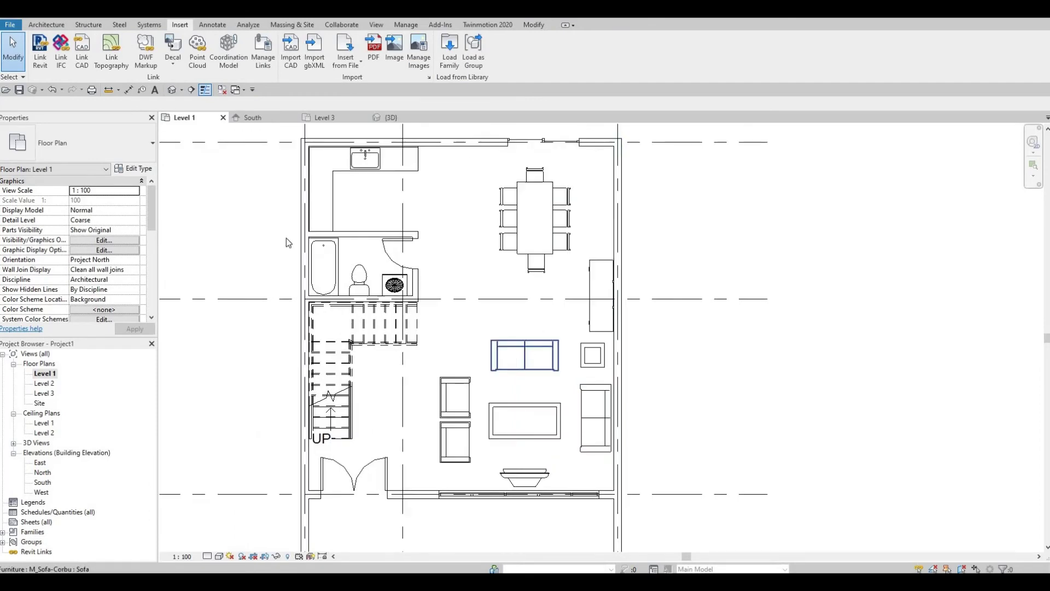
Draw an Interior Wall 1 from the stair corner to the stair's right edge using CS
left_click(366, 233)
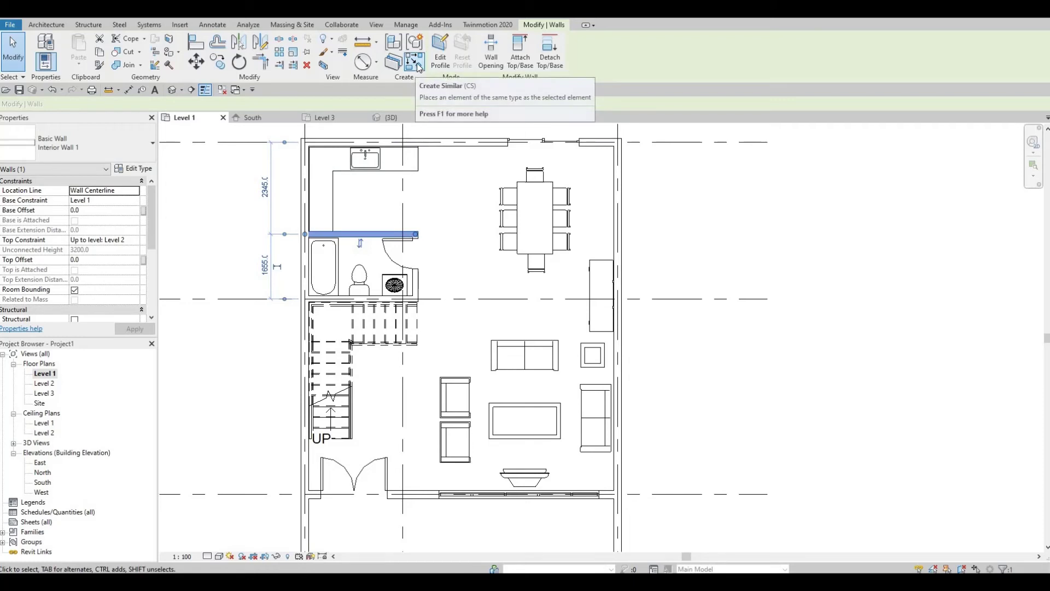
key("c")
key("s")
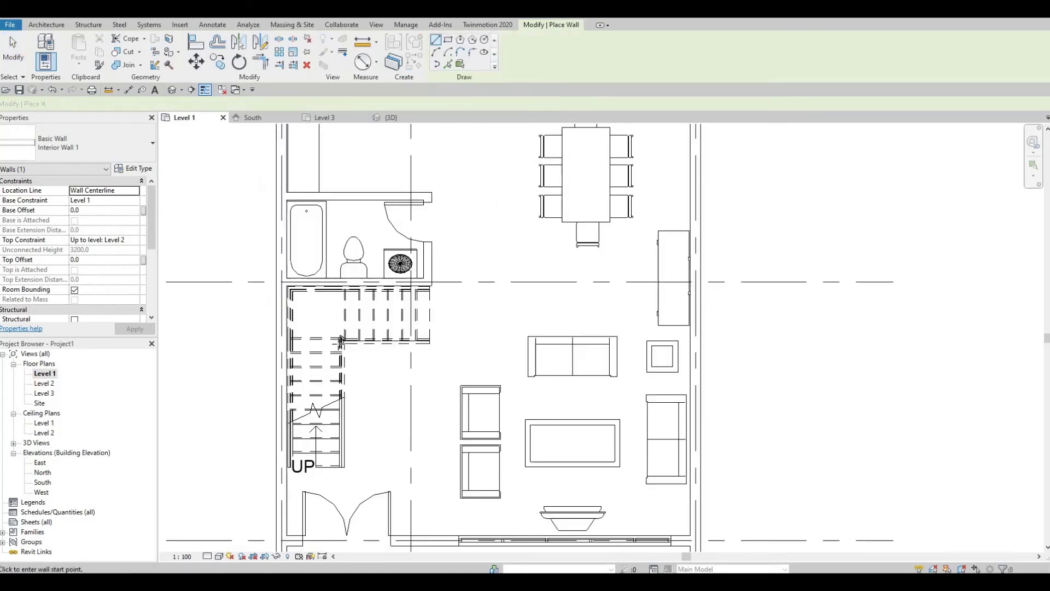
scroll(353, 345, "up", 5)
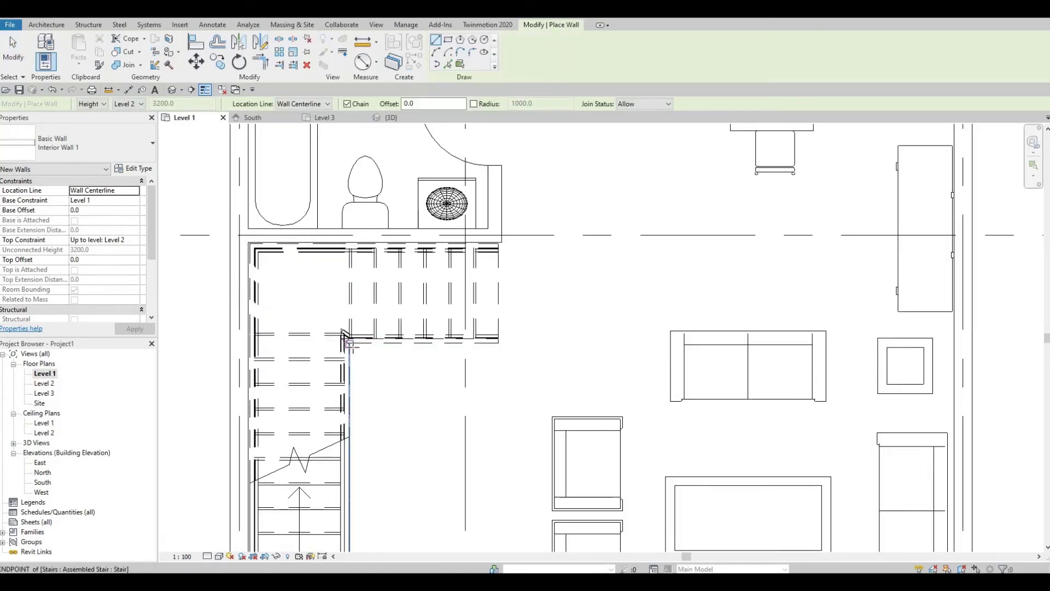
left_click(350, 344)
left_click(513, 344)
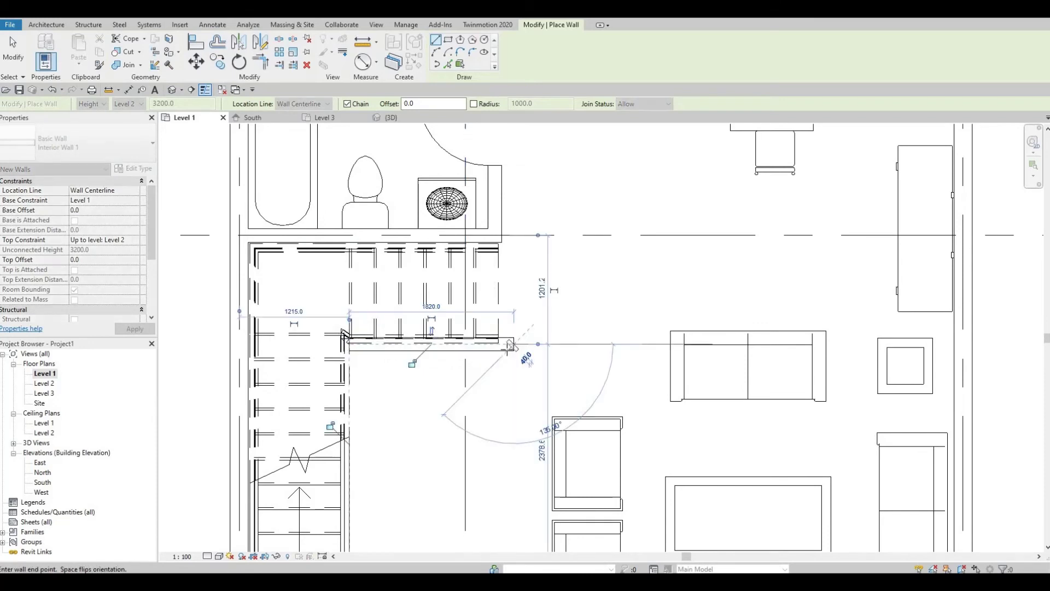
key("Escape")
key("Escape")
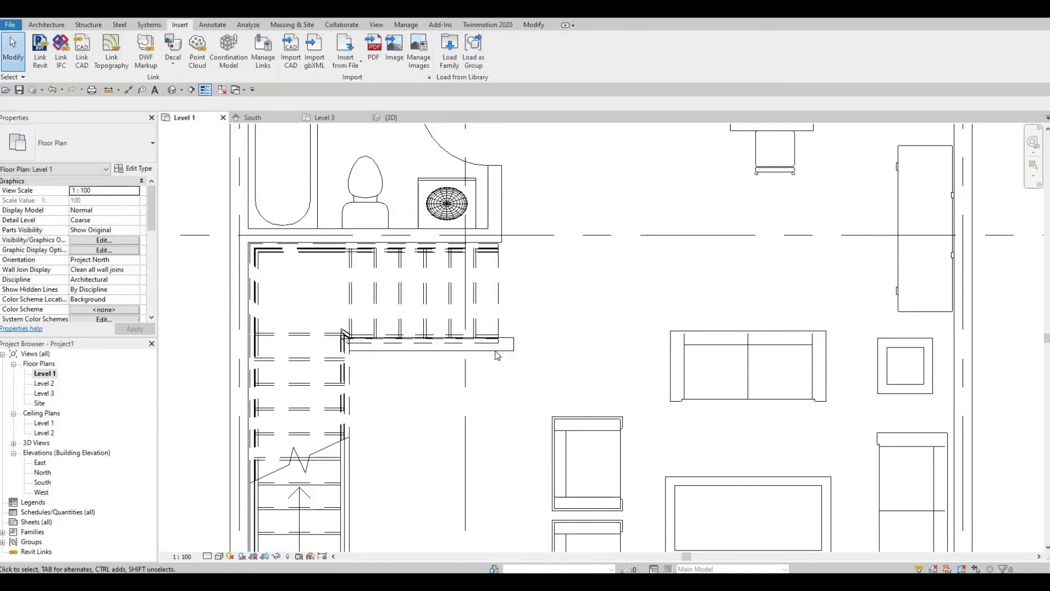
Shift the new wall up slightly and align its end to the stair edge with AL
left_click(496, 351)
left_click_drag(497, 354, 498, 350)
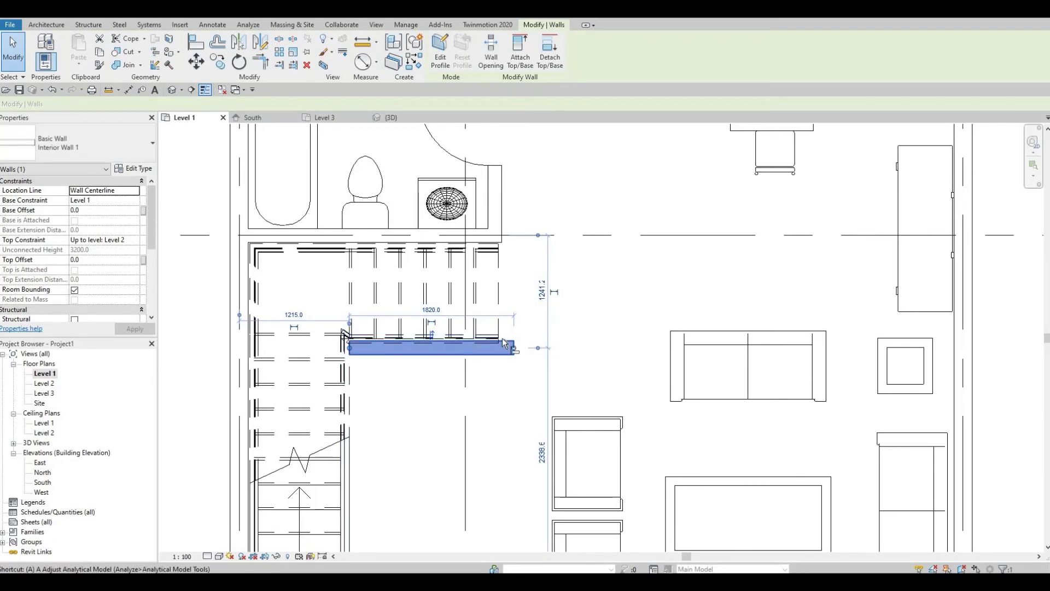
key("a")
key("l")
scroll(501, 225, "up", 2)
left_click(498, 218)
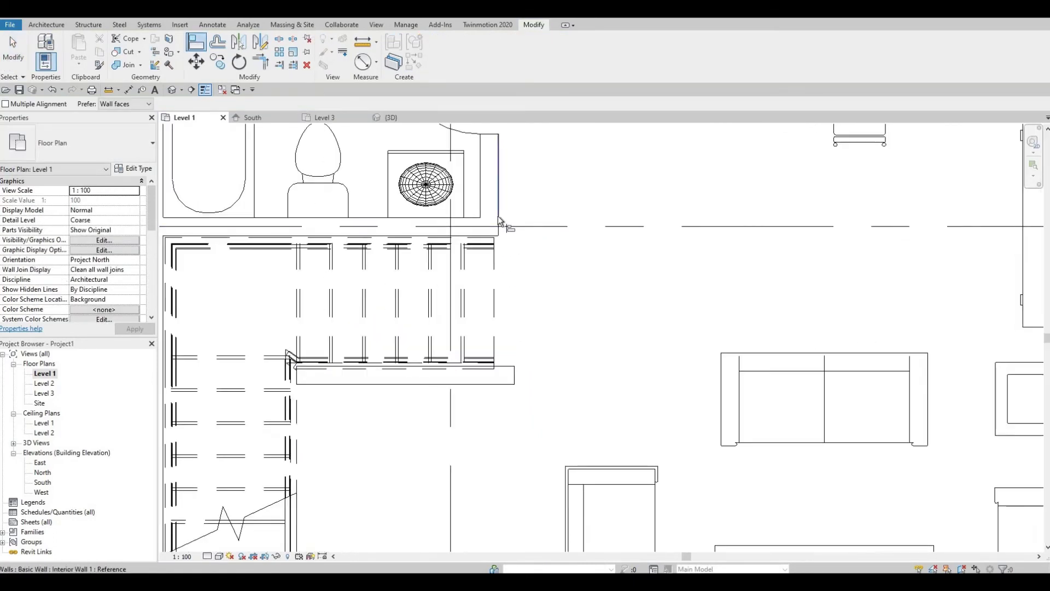
left_click(516, 379)
key("Escape")
key("Escape")
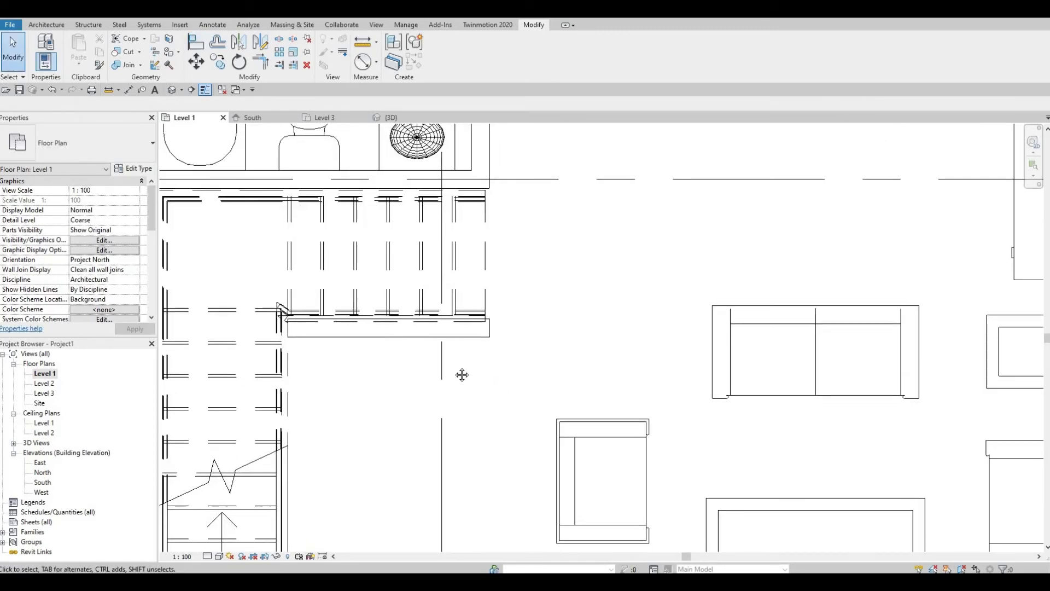
Draw three chained interior walls down, across and back up to form the closet
middle_click_drag(482, 369, 471, 318)
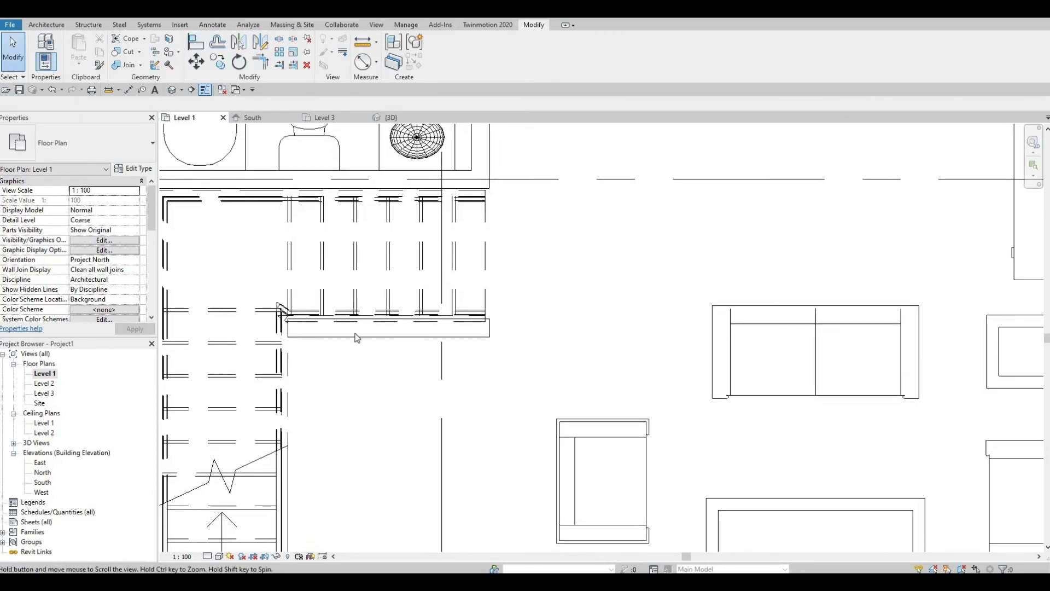
left_click(315, 332)
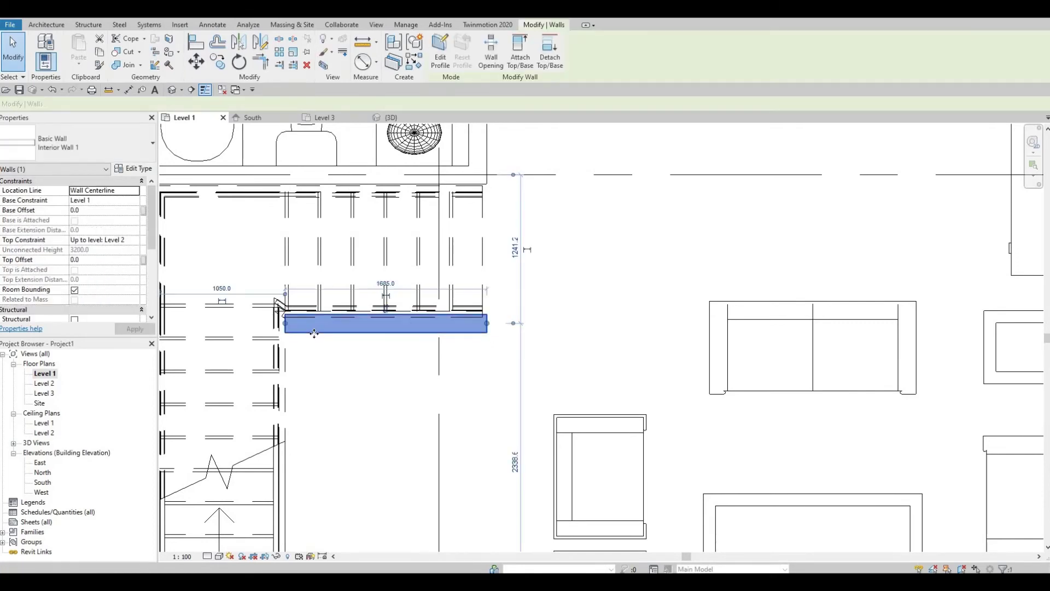
key("Escape")
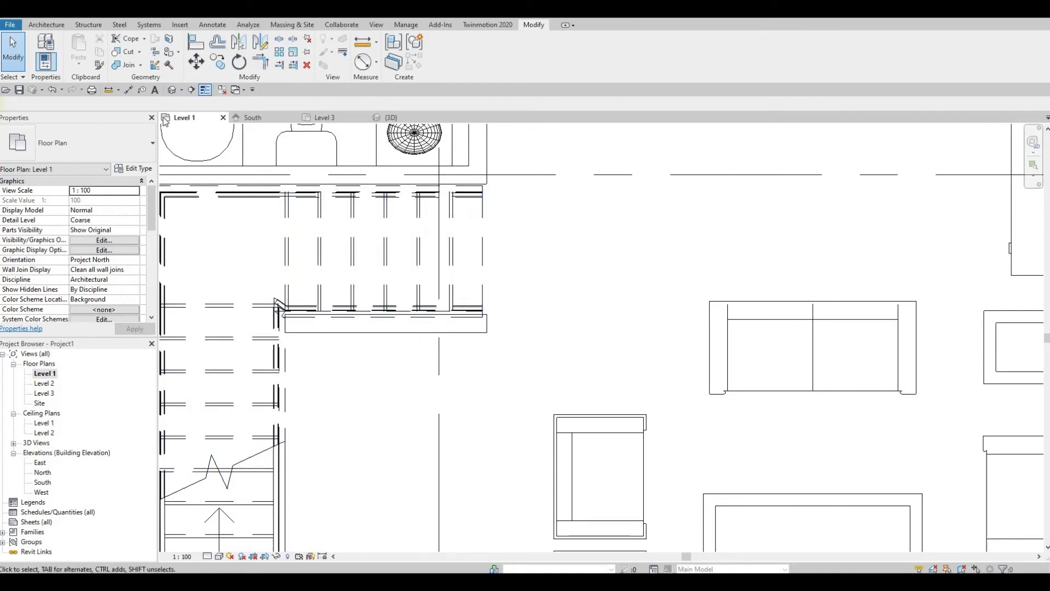
left_click(42, 25)
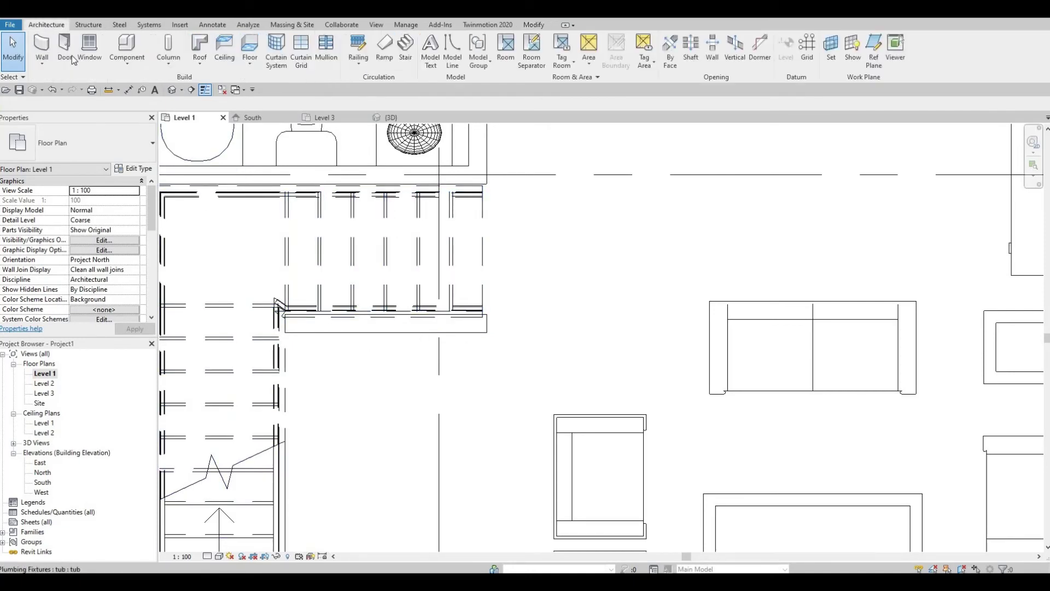
left_click(377, 323)
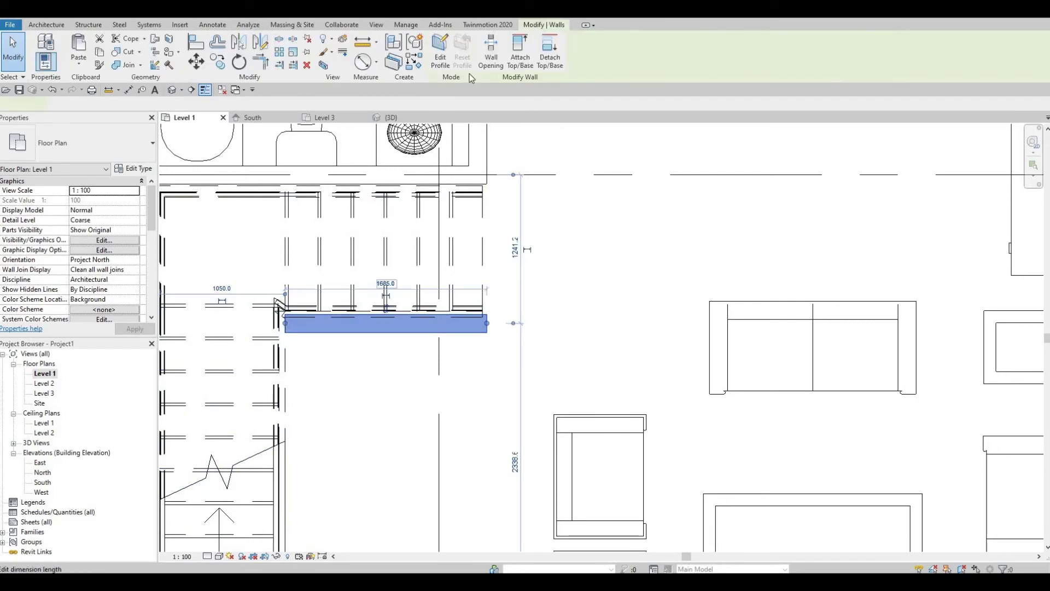
left_click(393, 62)
left_click(291, 331)
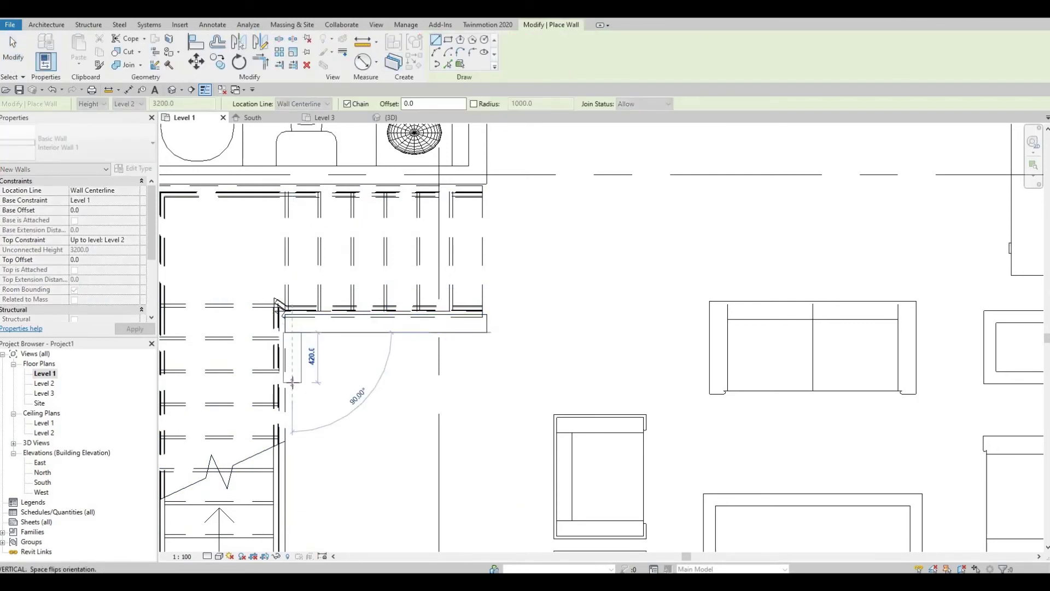
left_click(293, 381)
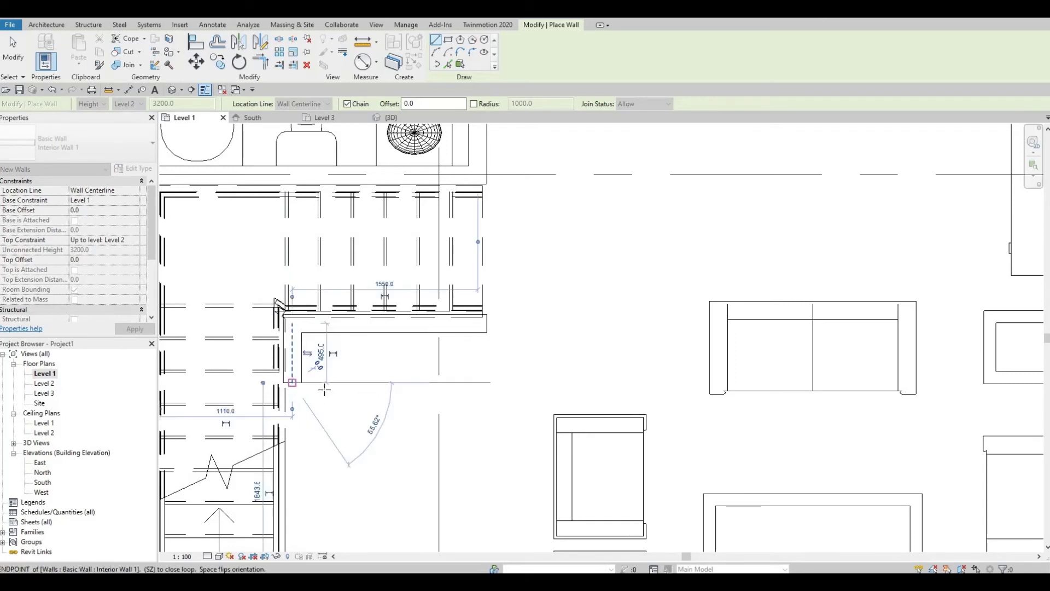
left_click(486, 382)
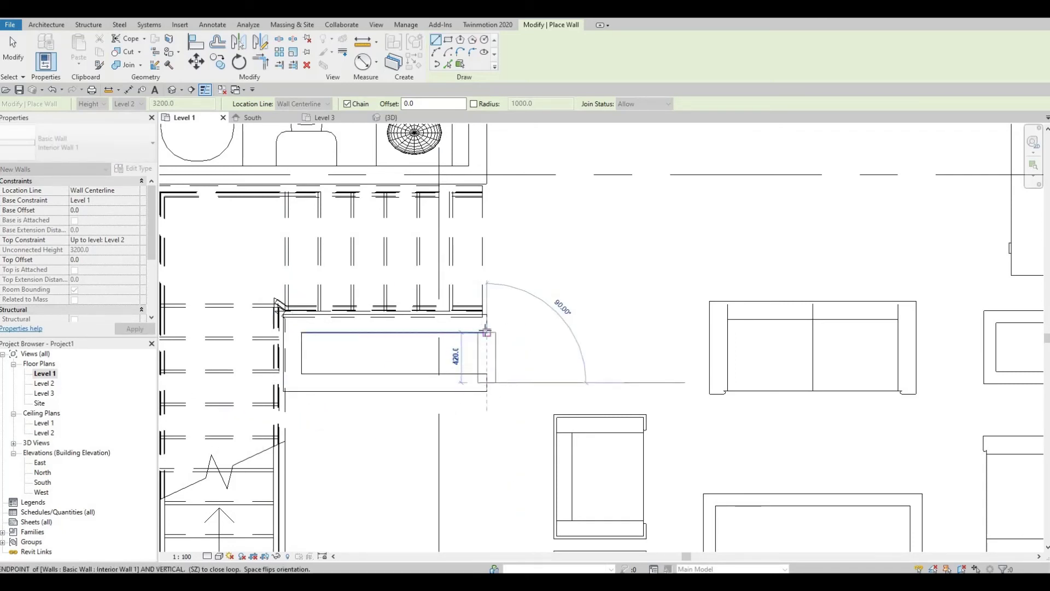
left_click(506, 358)
key("Escape")
key("Escape")
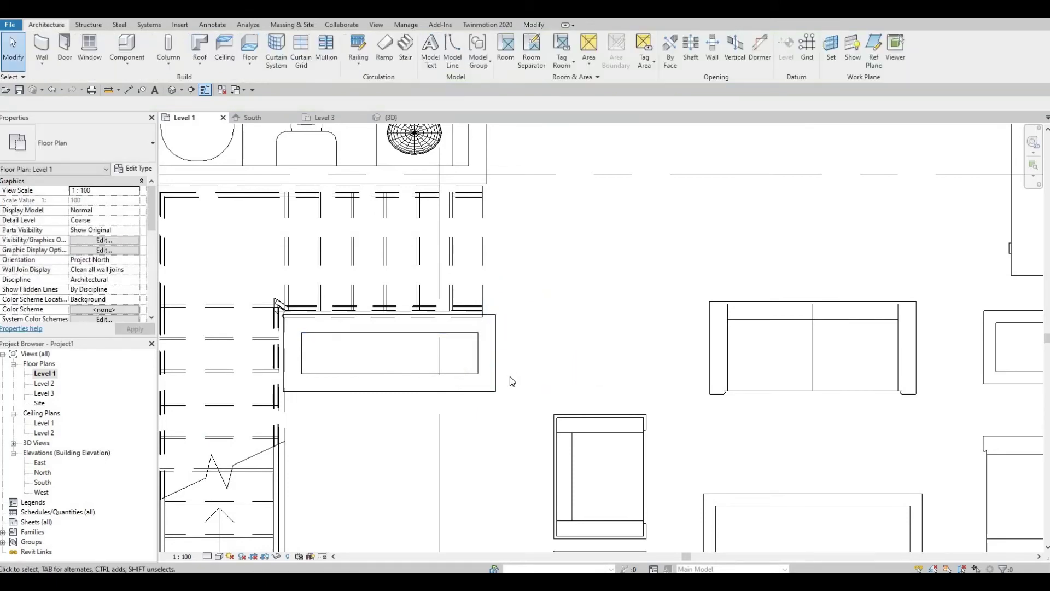
Align the closet's right wall to the stair edge with AL
key("a")
key("l")
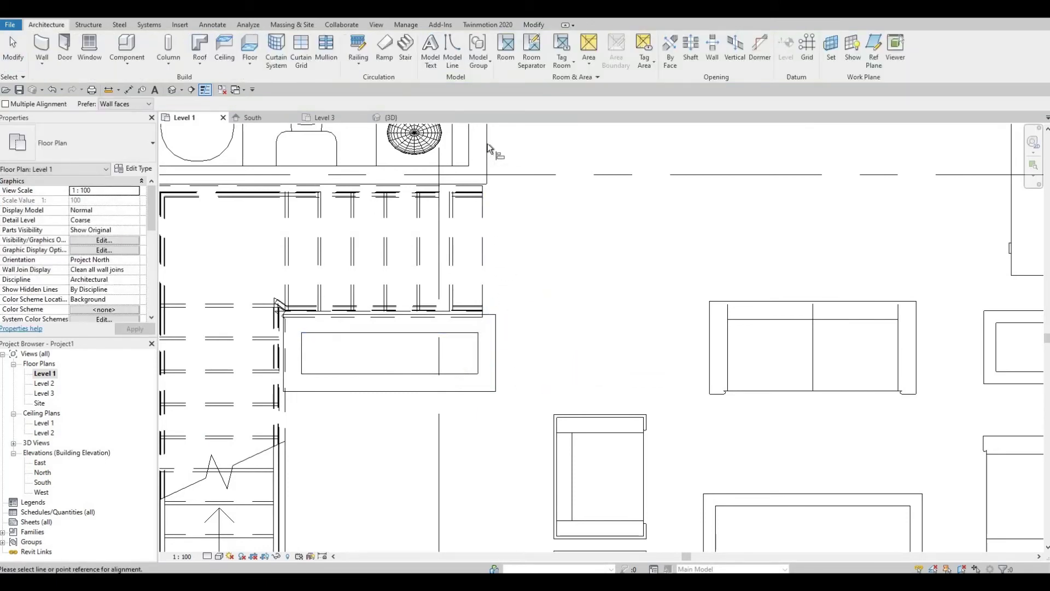
left_click(488, 144)
left_click(497, 347)
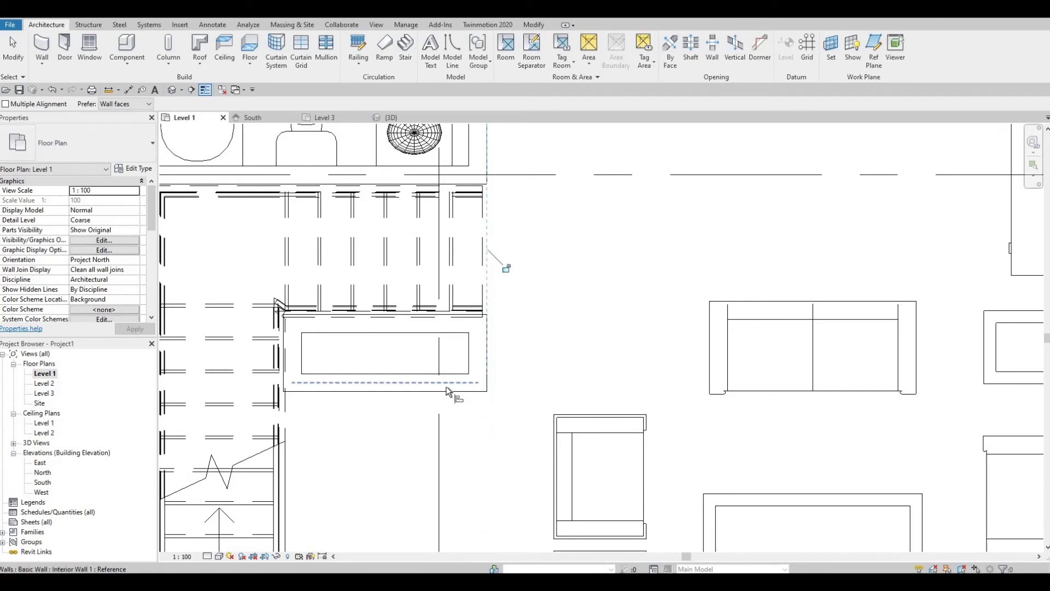
key("Escape")
key("Escape")
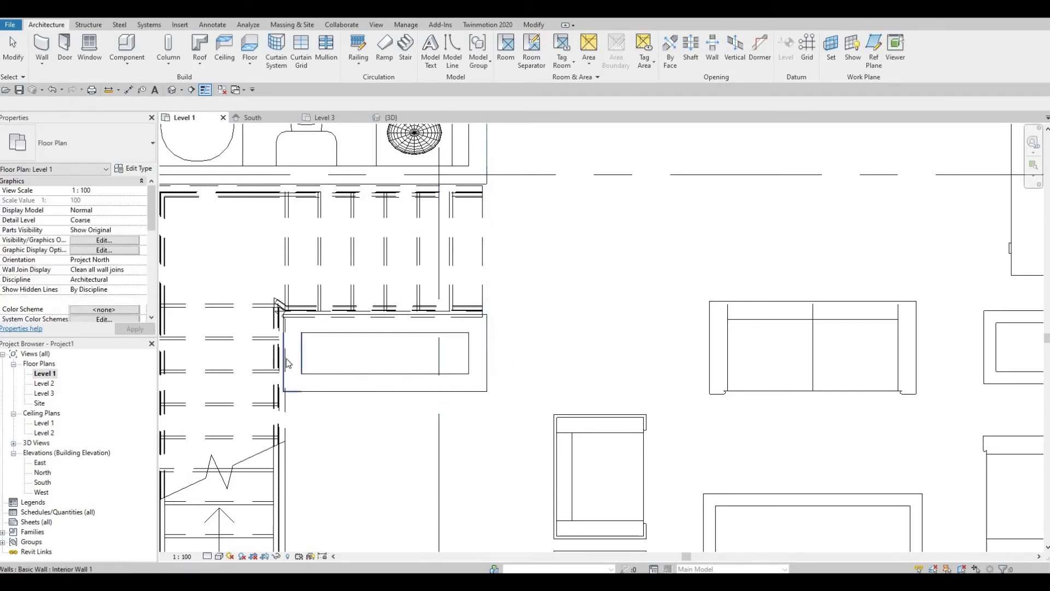
left_click(324, 366)
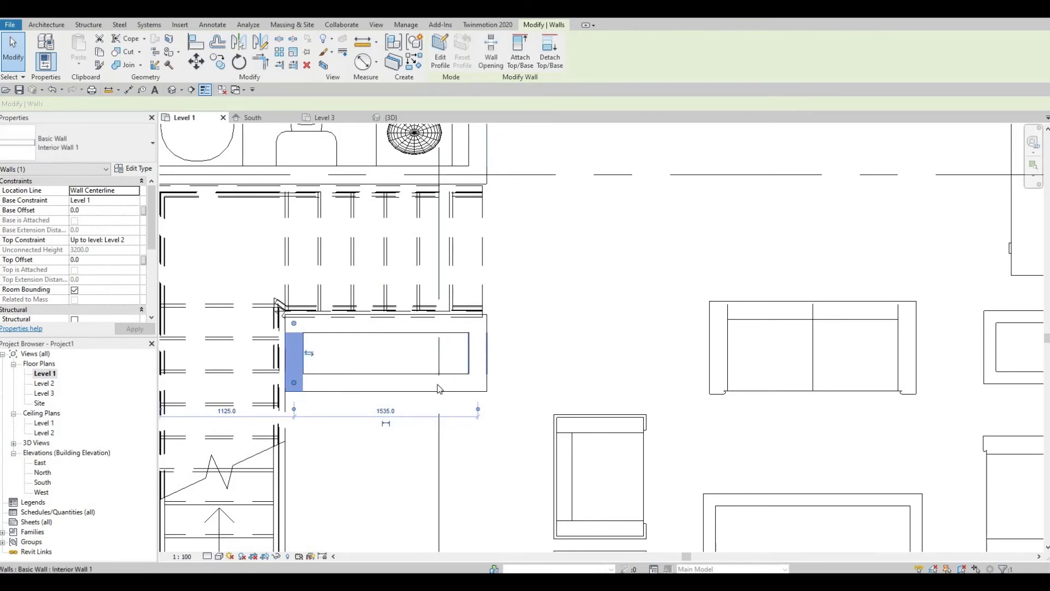
key("Escape")
scroll(493, 384, "down", 3)
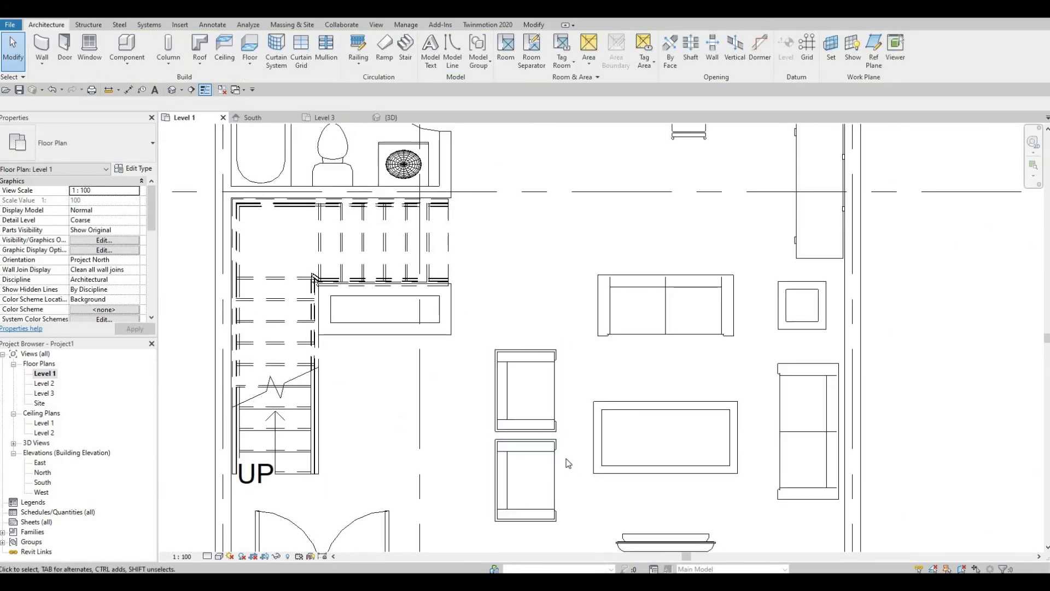
Nudge the sofa slightly down and to the left
left_click_drag(567, 462, 509, 394)
left_click(673, 344)
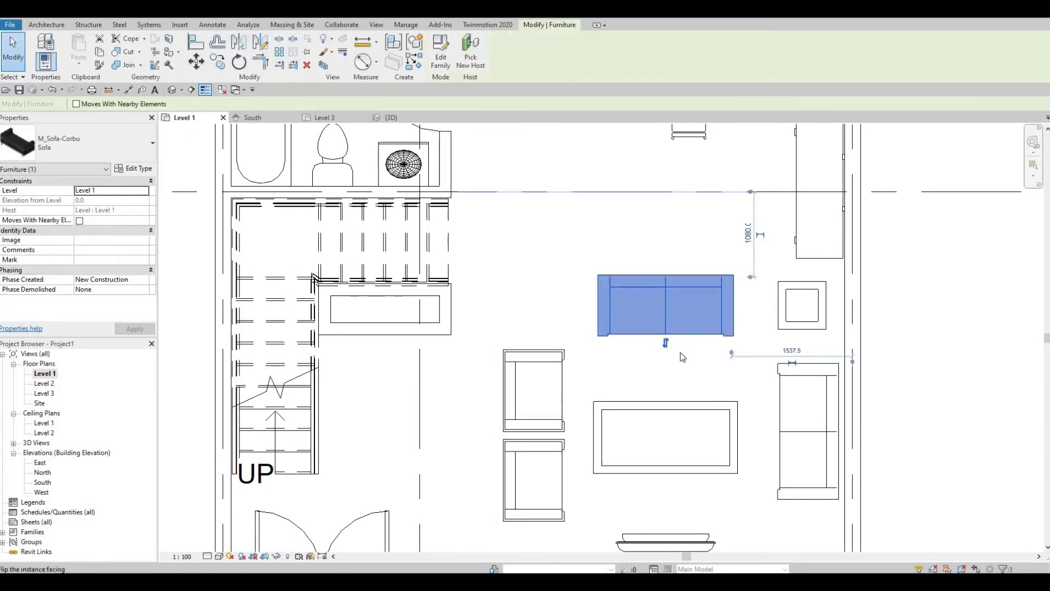
left_click_drag(681, 354, 683, 356)
key("Down")
key("Down")
key("Down")
key("Left")
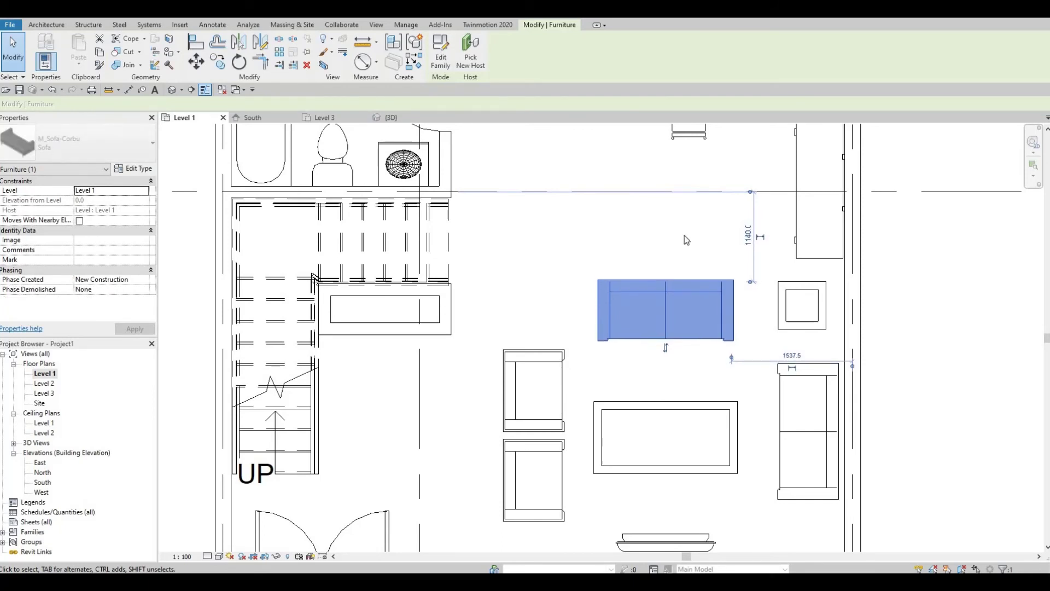
scroll(686, 294, "down", 2)
Swap the credenza by the right wall for an M_Desk 1525 x 762mm
left_click(786, 242)
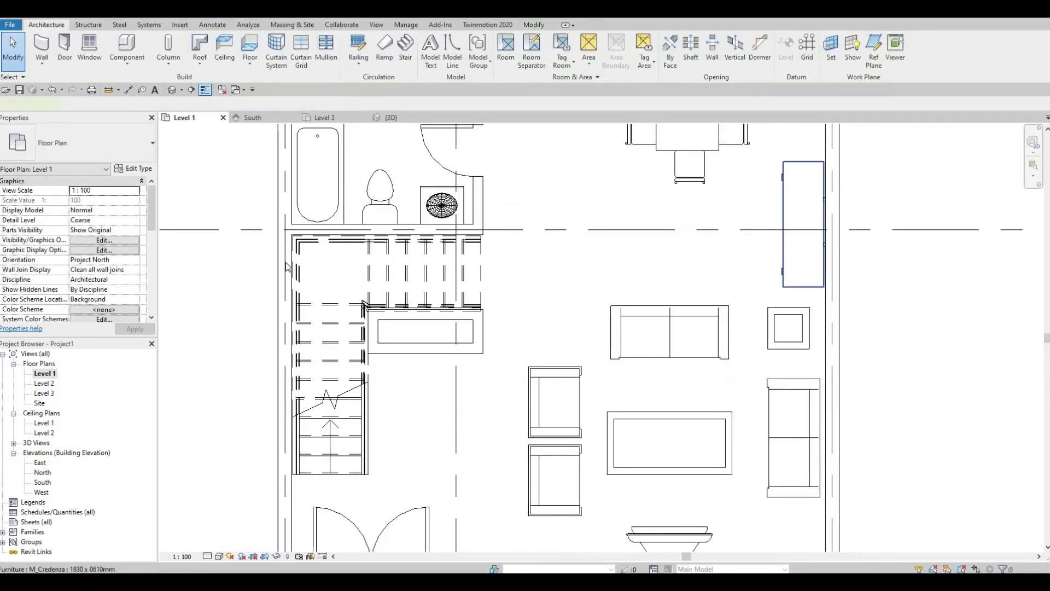
left_click(786, 242)
left_click(139, 155)
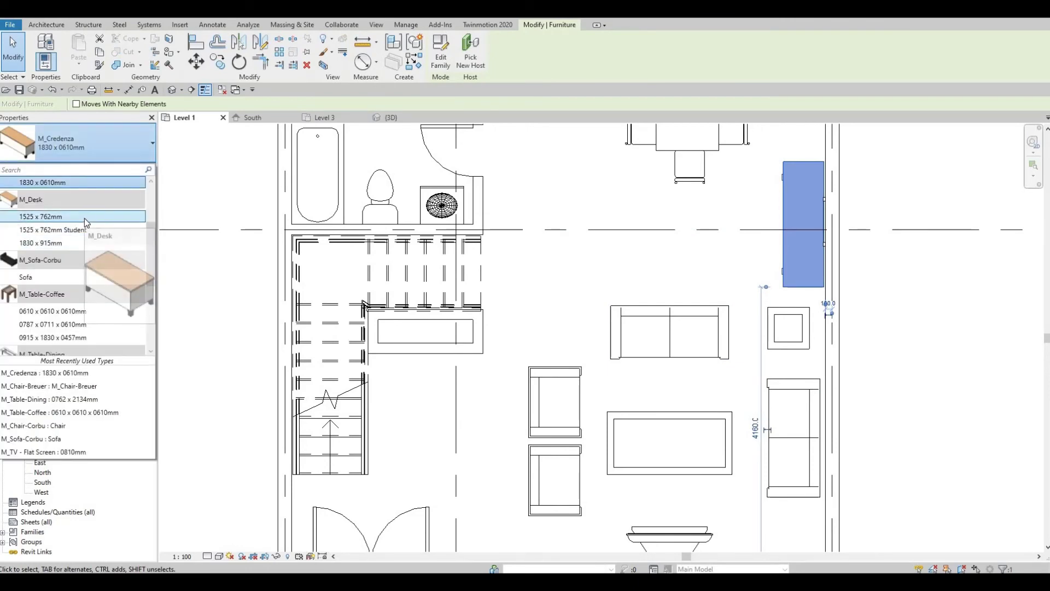
left_click(84, 217)
key("Escape")
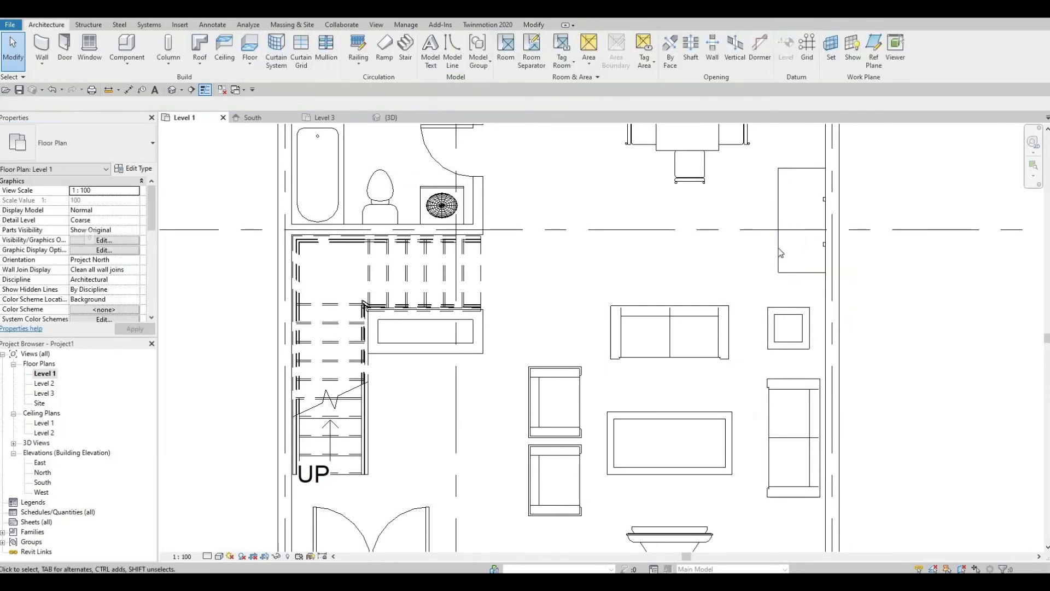
Nudge the desk snug against the right wall, keeping its type unchanged
left_click(780, 253)
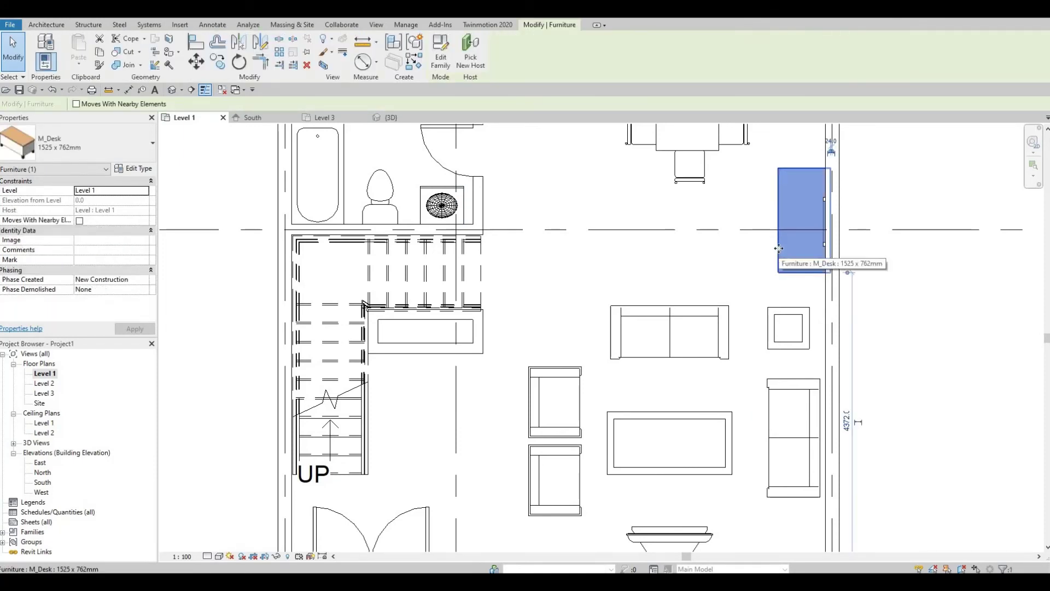
key("Left")
key("Left")
key("Left")
key("Left")
key("Left")
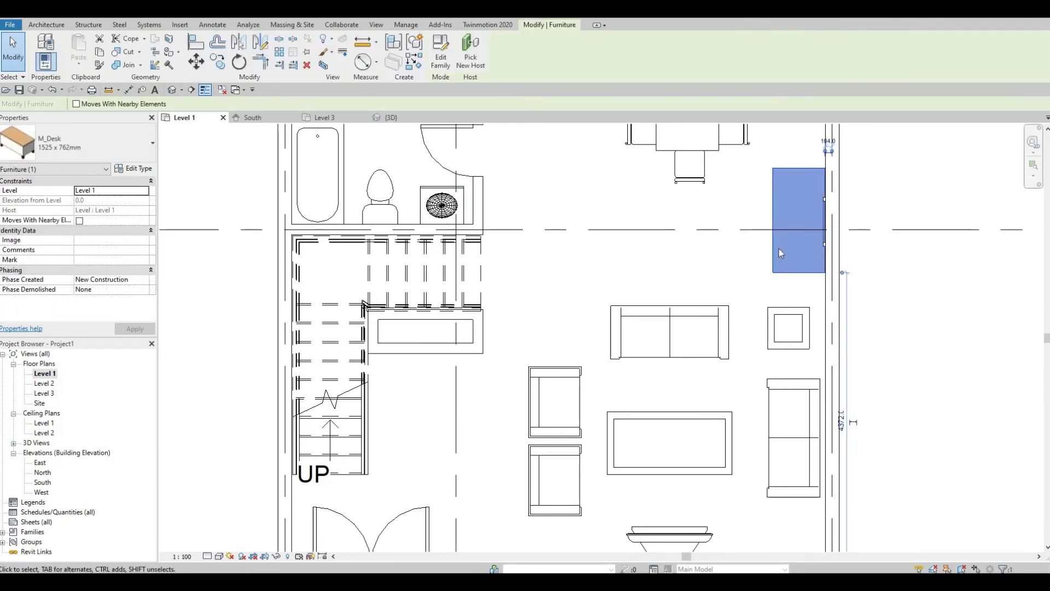
key("Right")
key("Down")
key("Down")
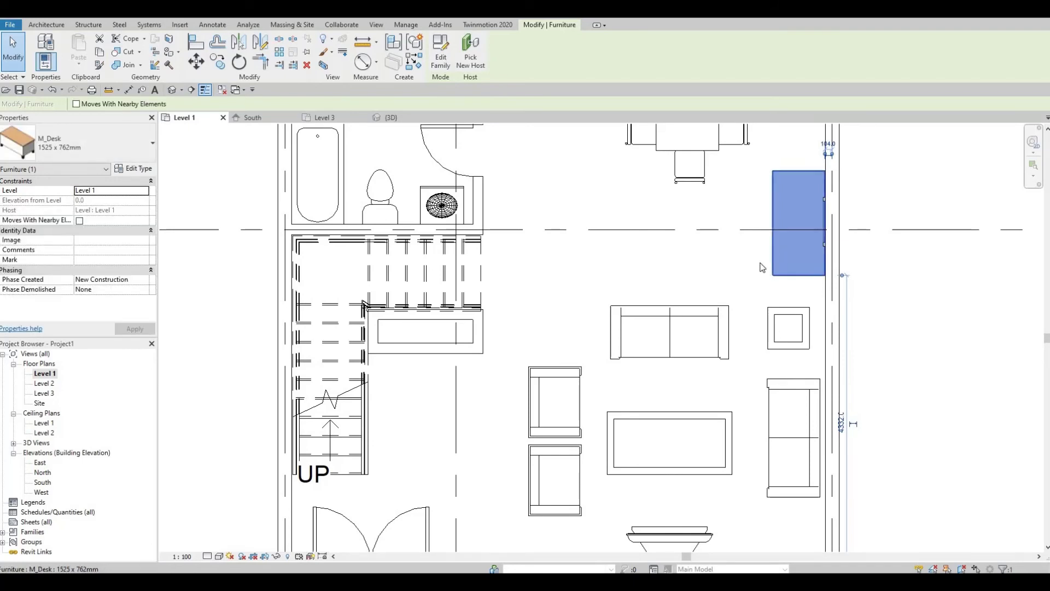
key("Escape")
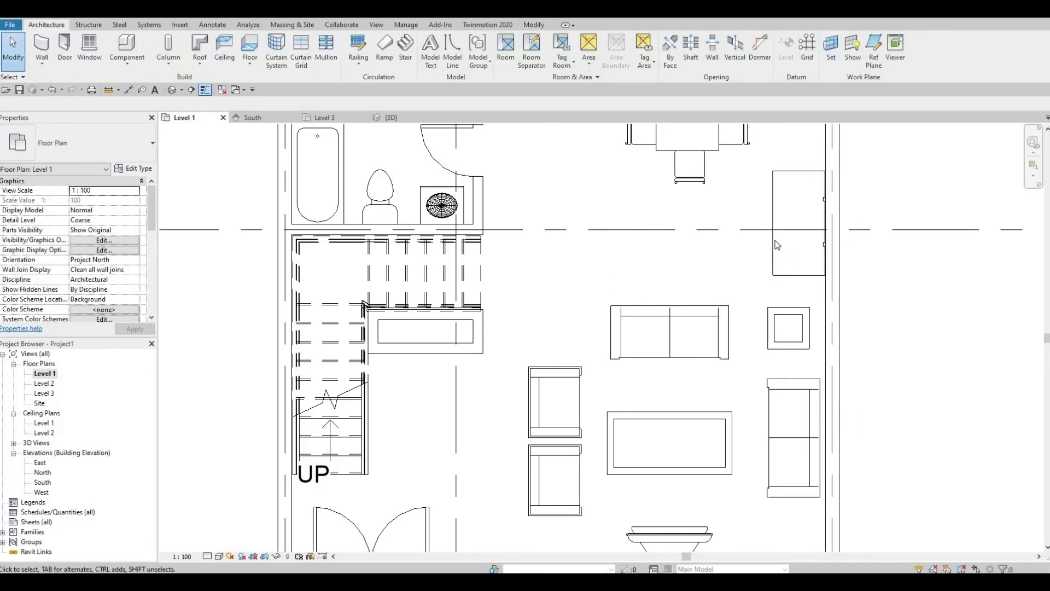
left_click(777, 243)
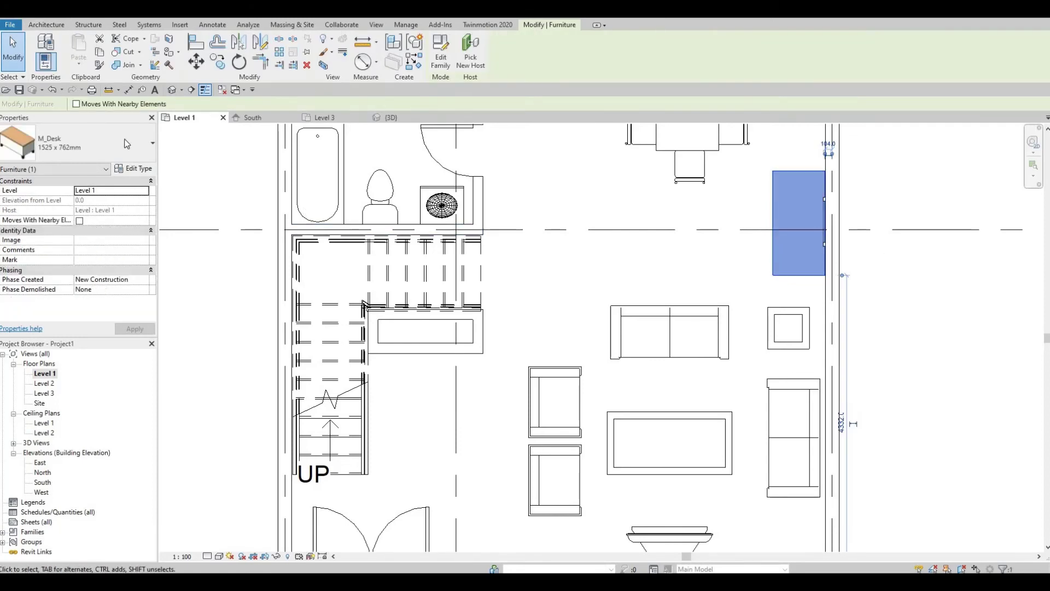
left_click(98, 150)
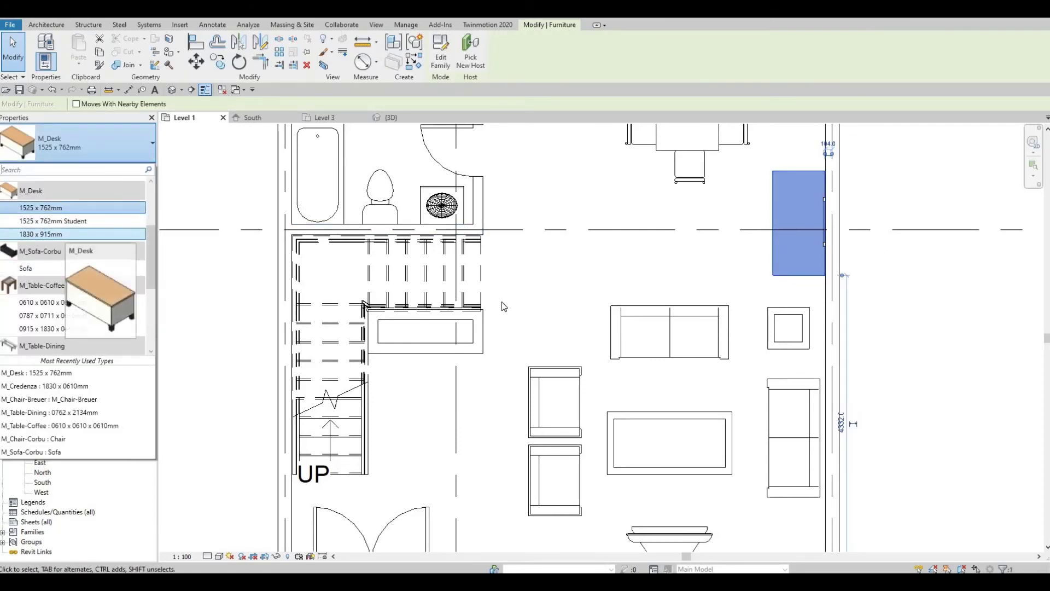
left_click(540, 302)
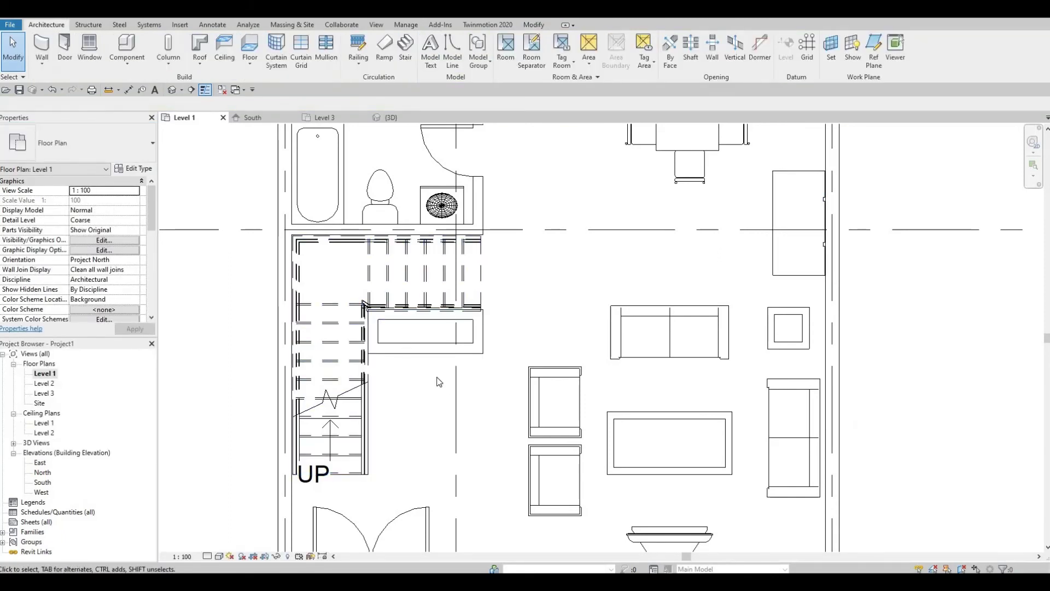
Place an M_Bifold-4 Panel 1220 x 2134mm door in the closet wall beneath the stairs
middle_click_drag(439, 381, 447, 339)
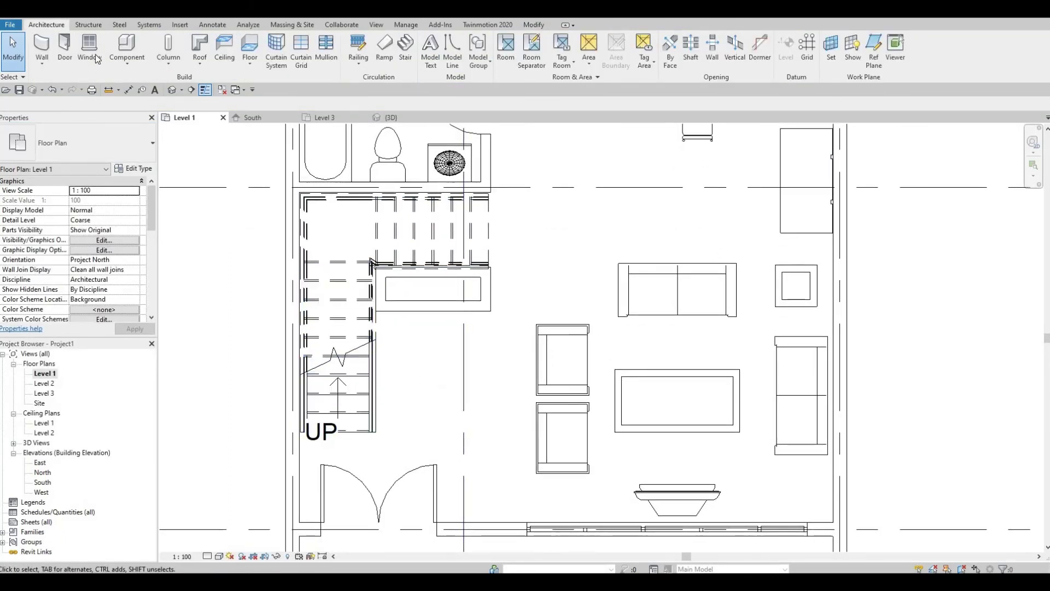
left_click(65, 49)
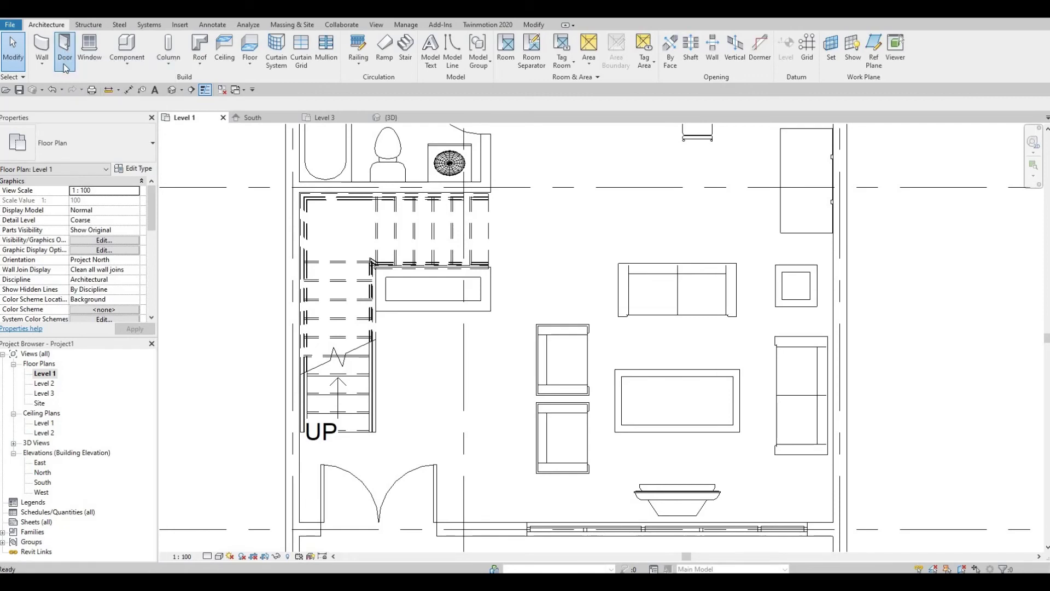
left_click(70, 143)
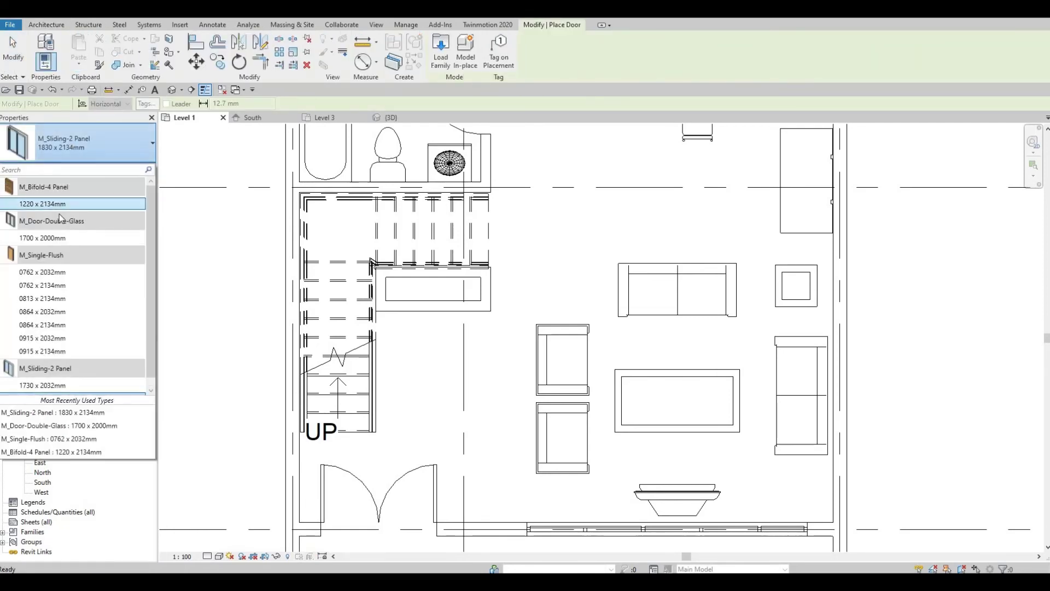
left_click(51, 204)
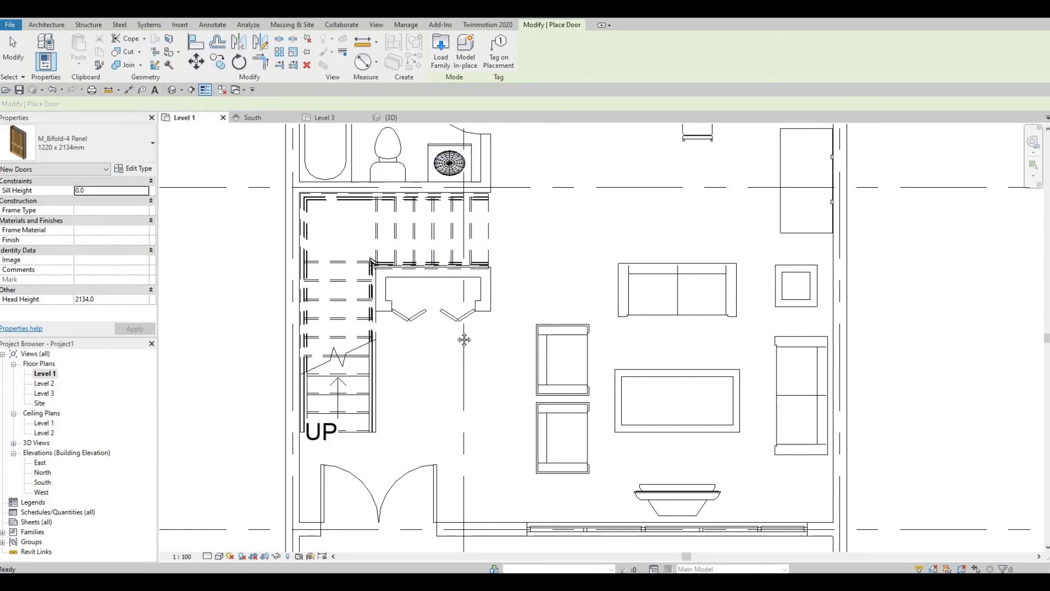
key("Escape")
scroll(484, 340, "down", 2)
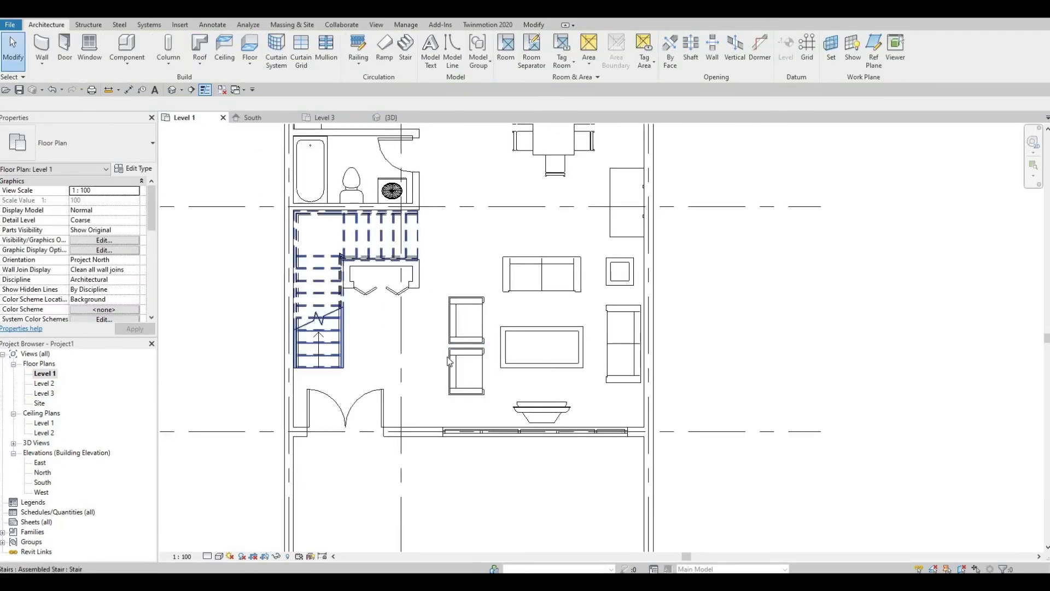
Select both armchairs and nudge them down, right and up into position
scroll(383, 243, "up", 2)
scroll(374, 245, "up", 2)
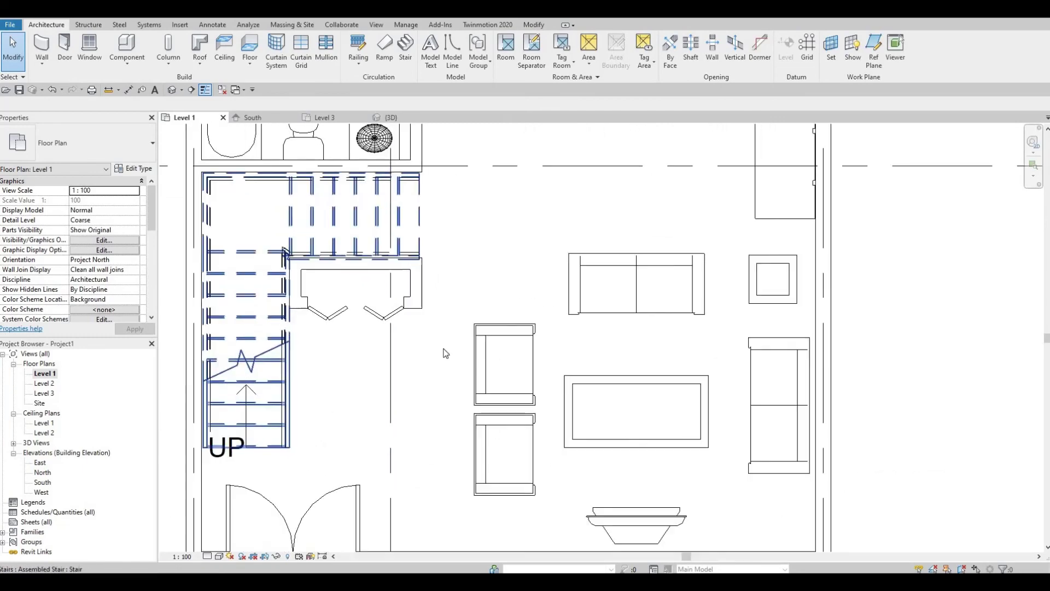
scroll(471, 335, "down", 1)
left_click(476, 334)
left_click_drag(513, 391, 467, 320)
key("Down")
key("Down")
key("Down")
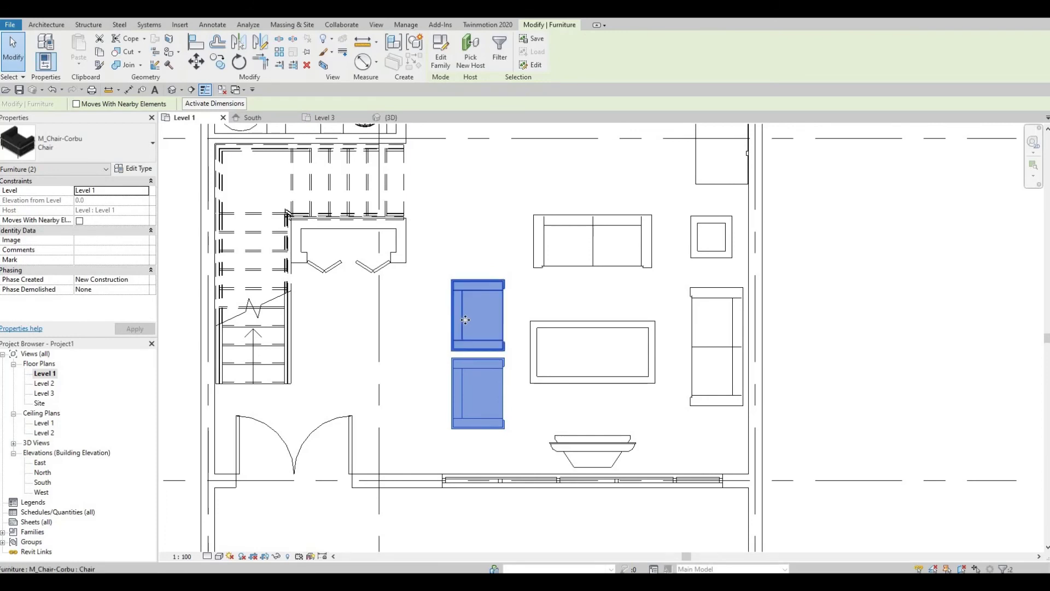
key("Right")
key("Right")
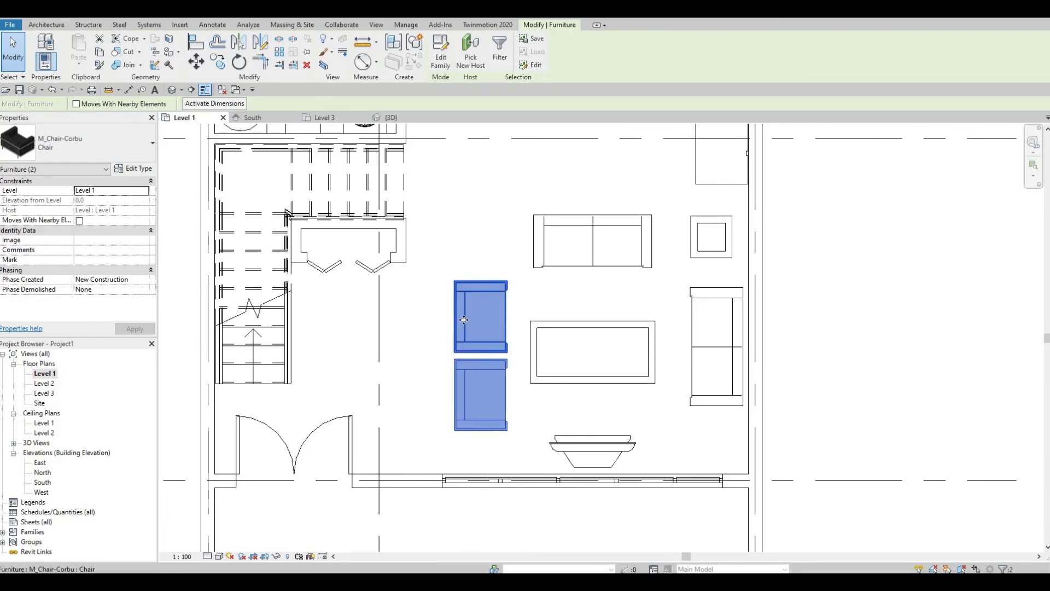
key("Right")
key("Up")
key("Up")
key("Up")
key("Right")
Nudge the coffee table up and to the right
key("Right")
left_click(587, 323)
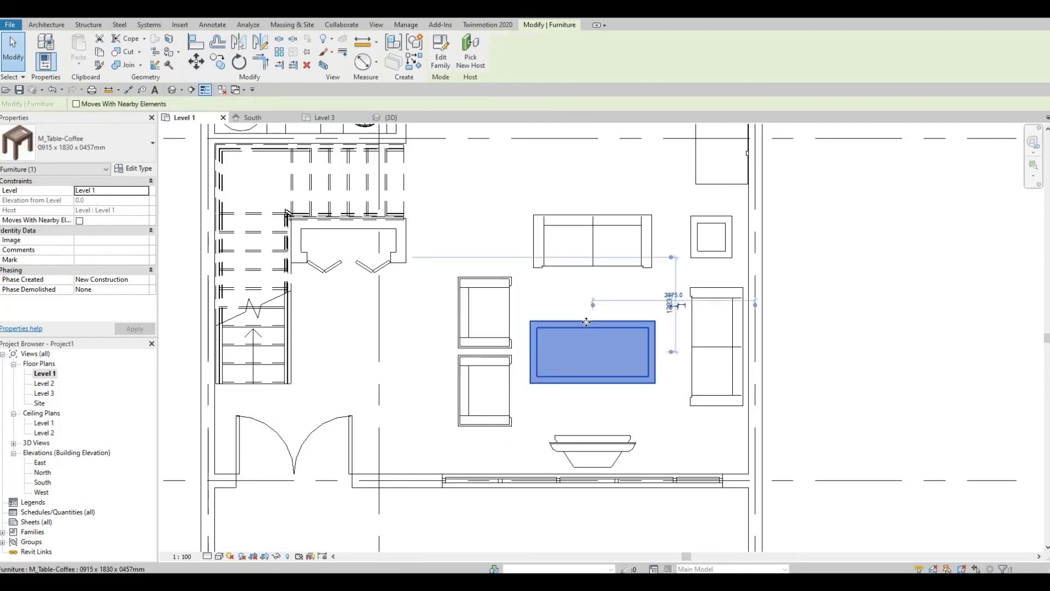
key("Up")
key("Right")
key("Right")
key("Up")
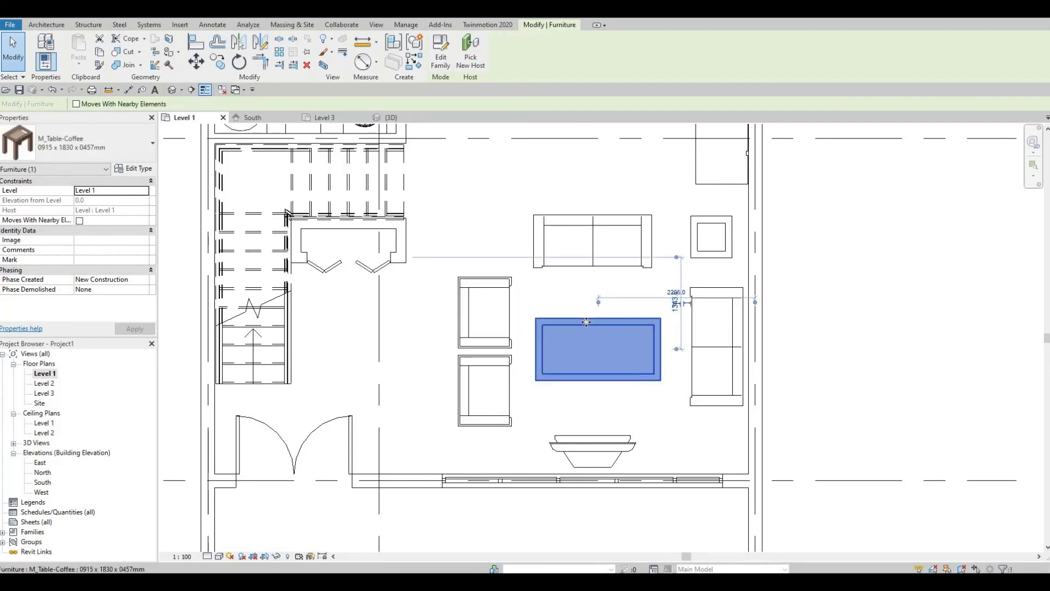
key("Right")
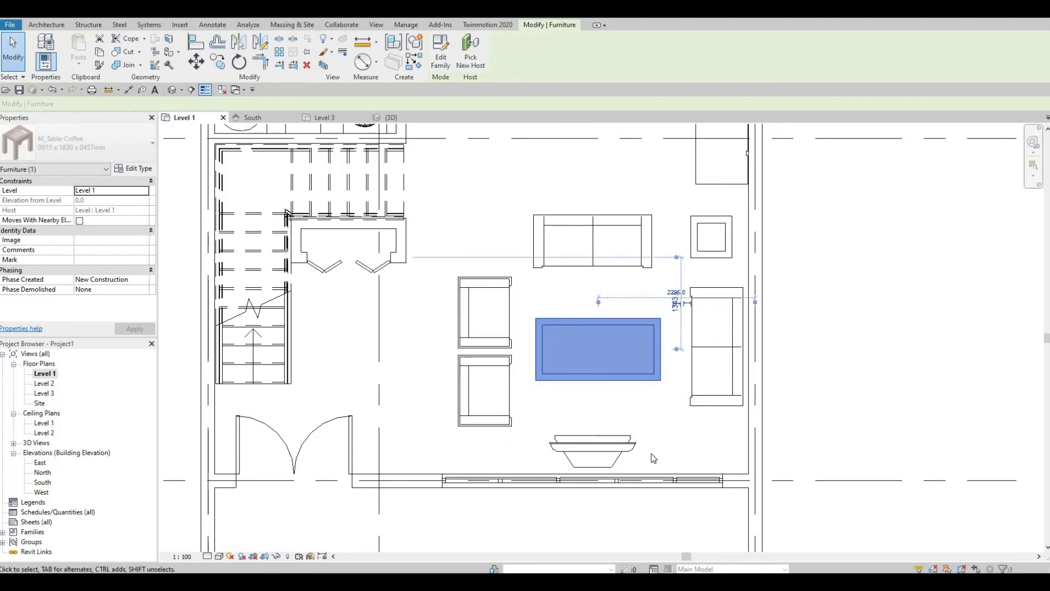
key("Escape")
Select the TV and its stand together and nudge them right, up, then down
left_click_drag(574, 429, 622, 432)
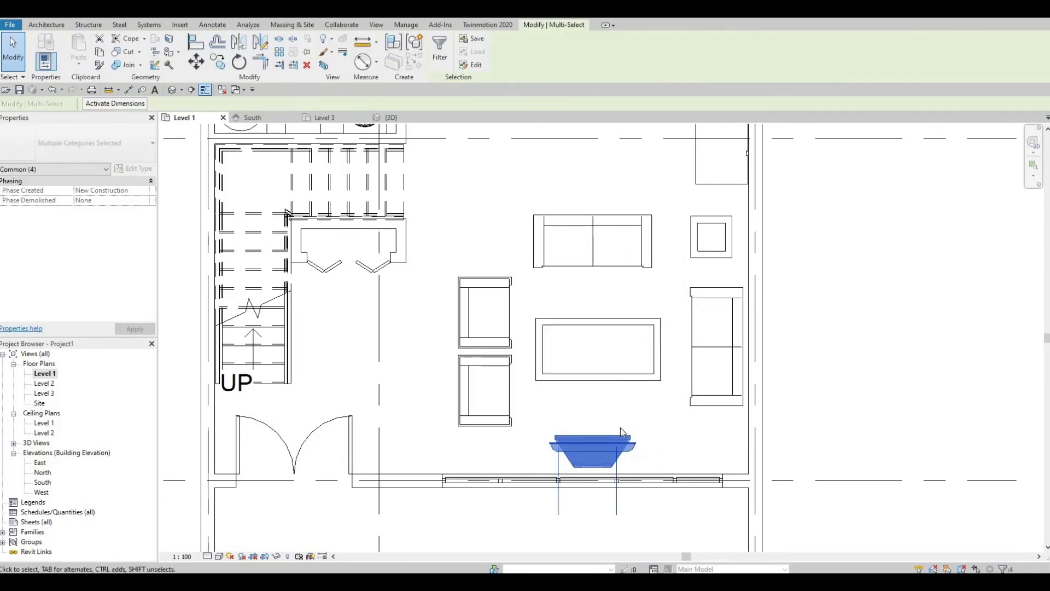
key("Escape")
left_click(631, 440)
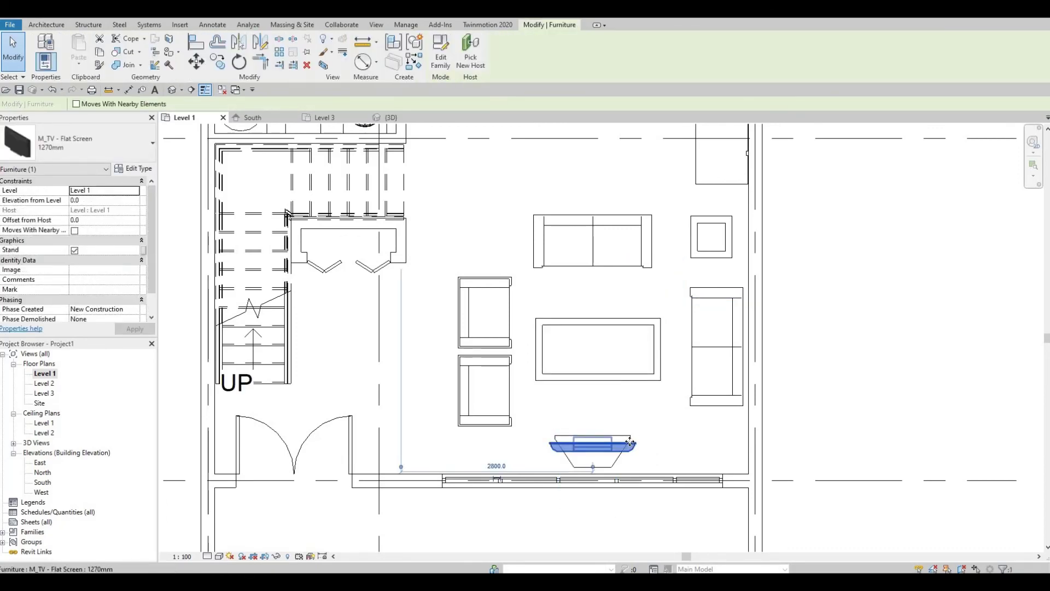
left_click(629, 436, "ctrl")
key("Right")
key("Right")
key("Right")
key("Up")
key("Up")
key("Down")
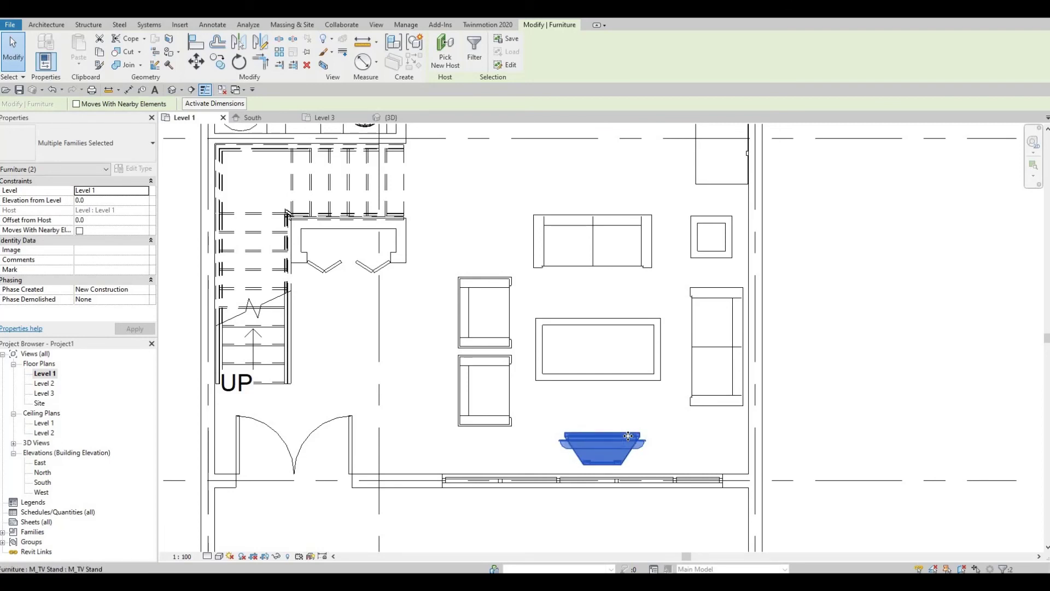
key("Escape")
scroll(455, 347, "down", 2)
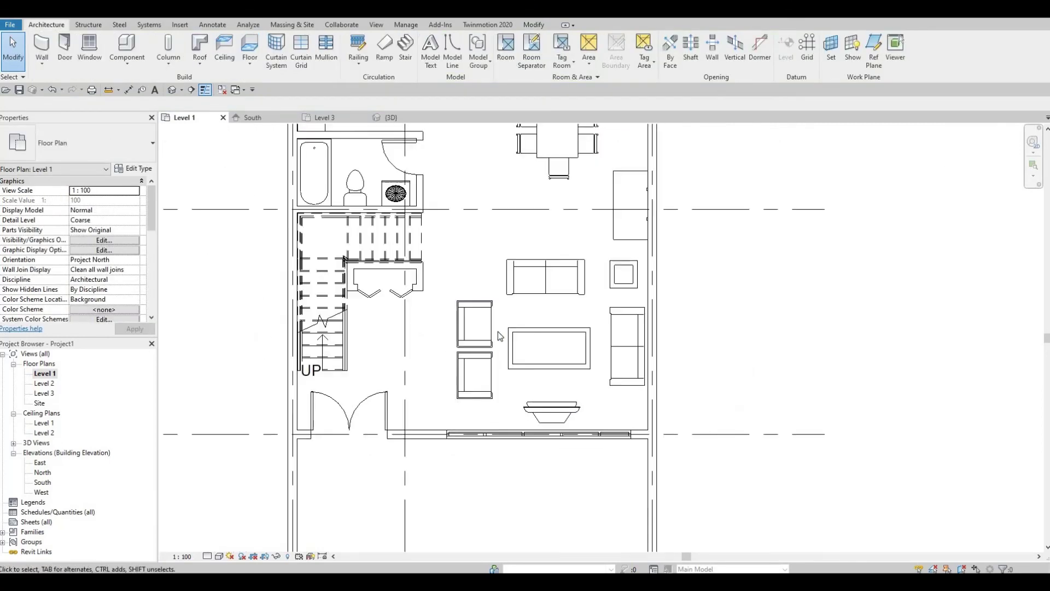
scroll(498, 332, "down", 4)
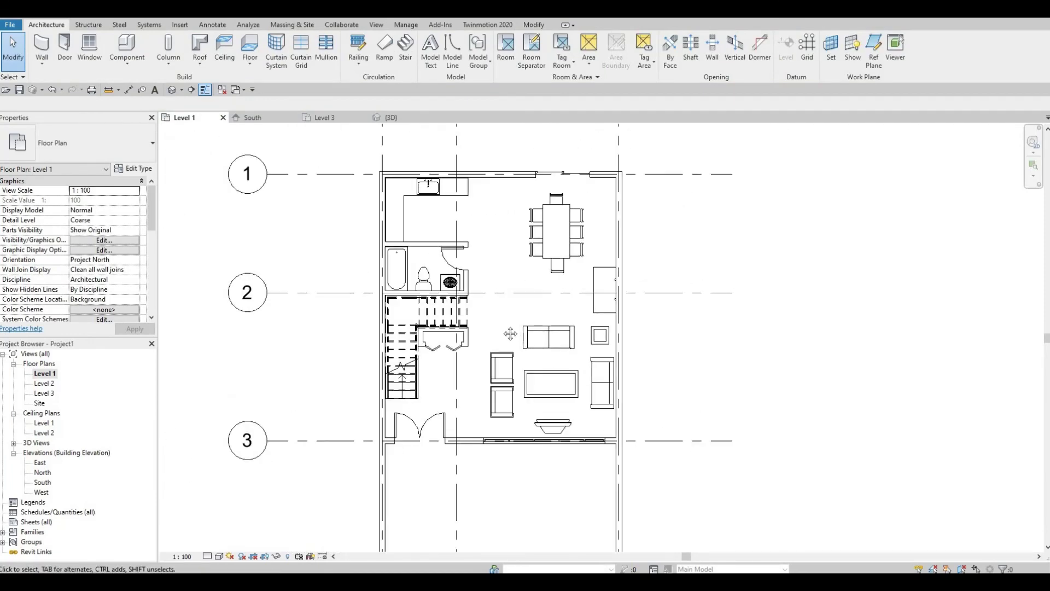
scroll(511, 333, "up", 1)
scroll(510, 307, "down", 1)
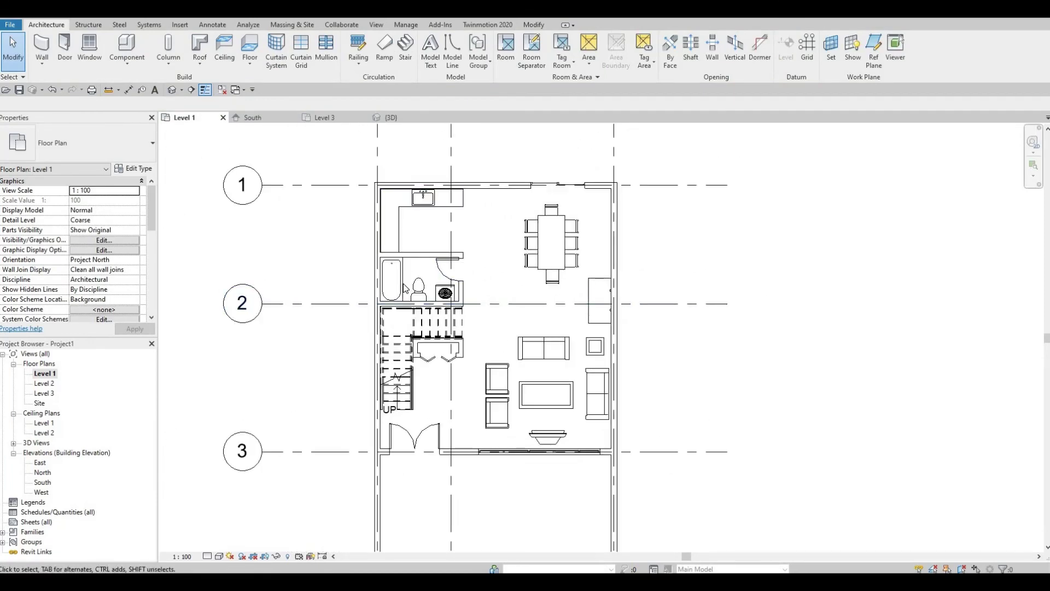